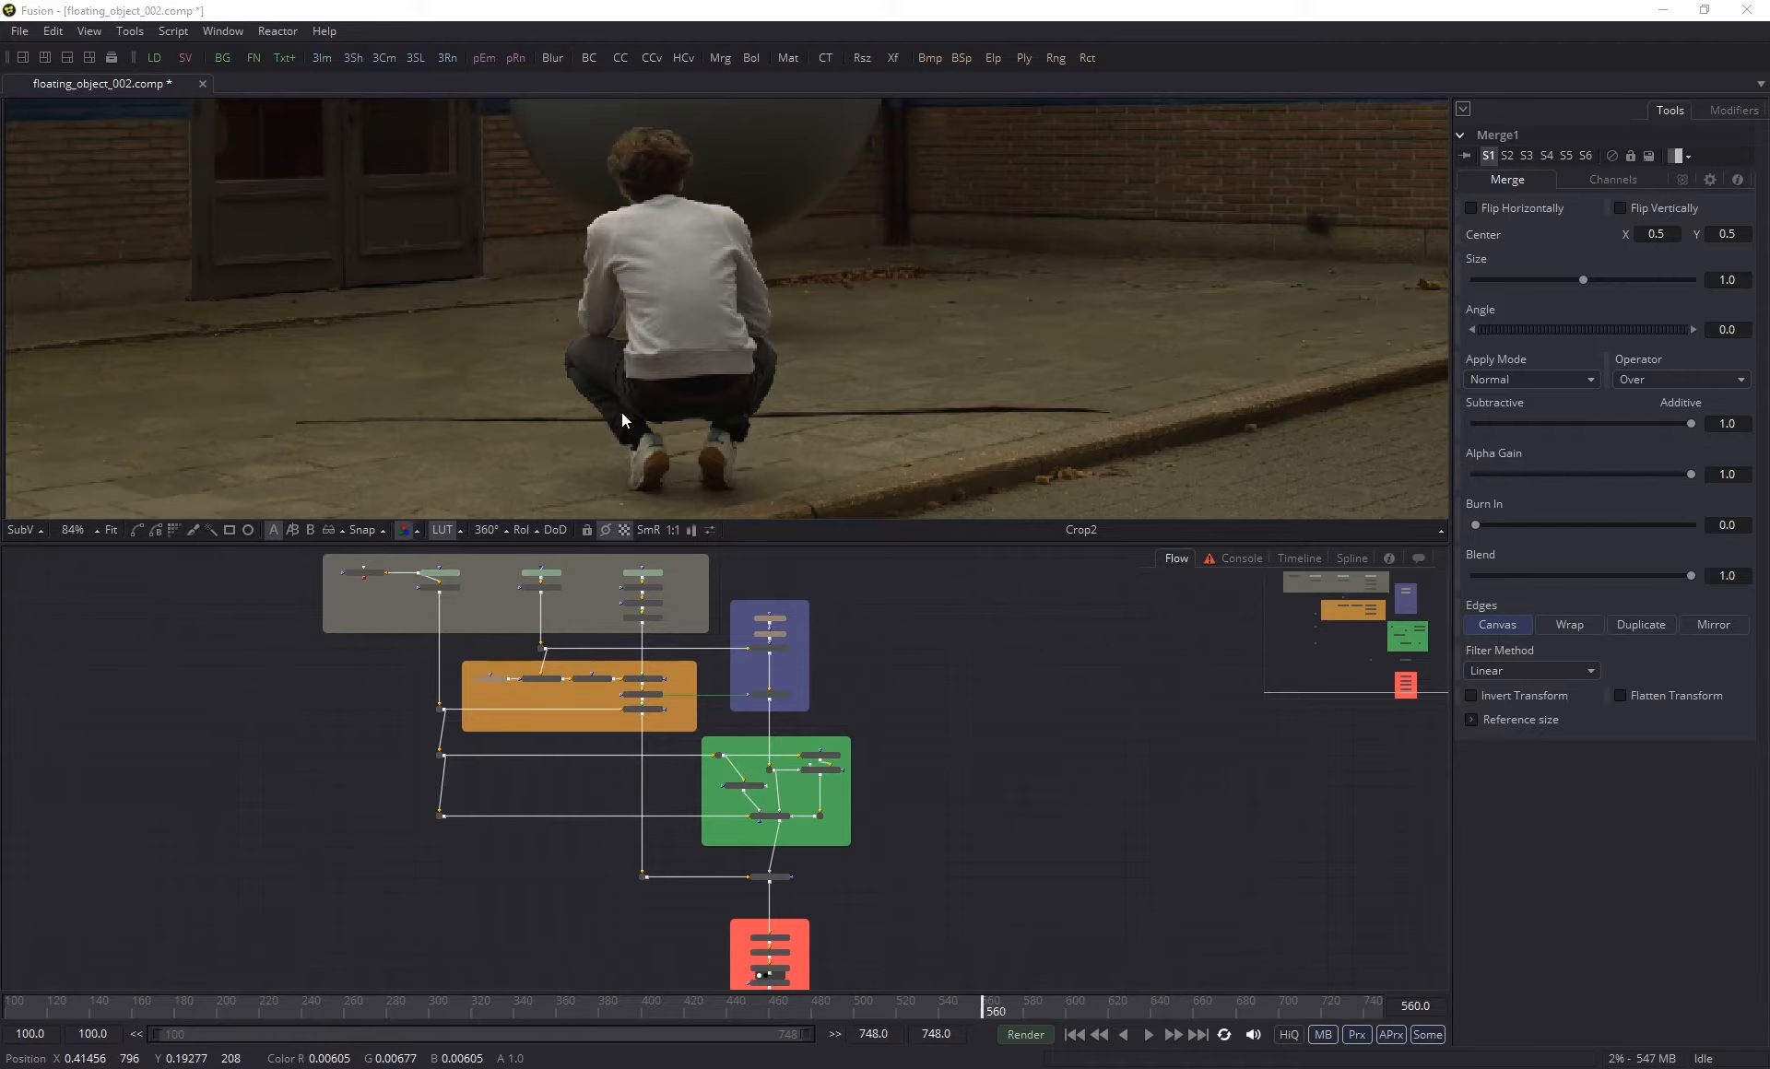
# - Examine the dark line on the pavement around the crouching man's legs and feet at frame 560
pyautogui.scroll(4, 622, 430)
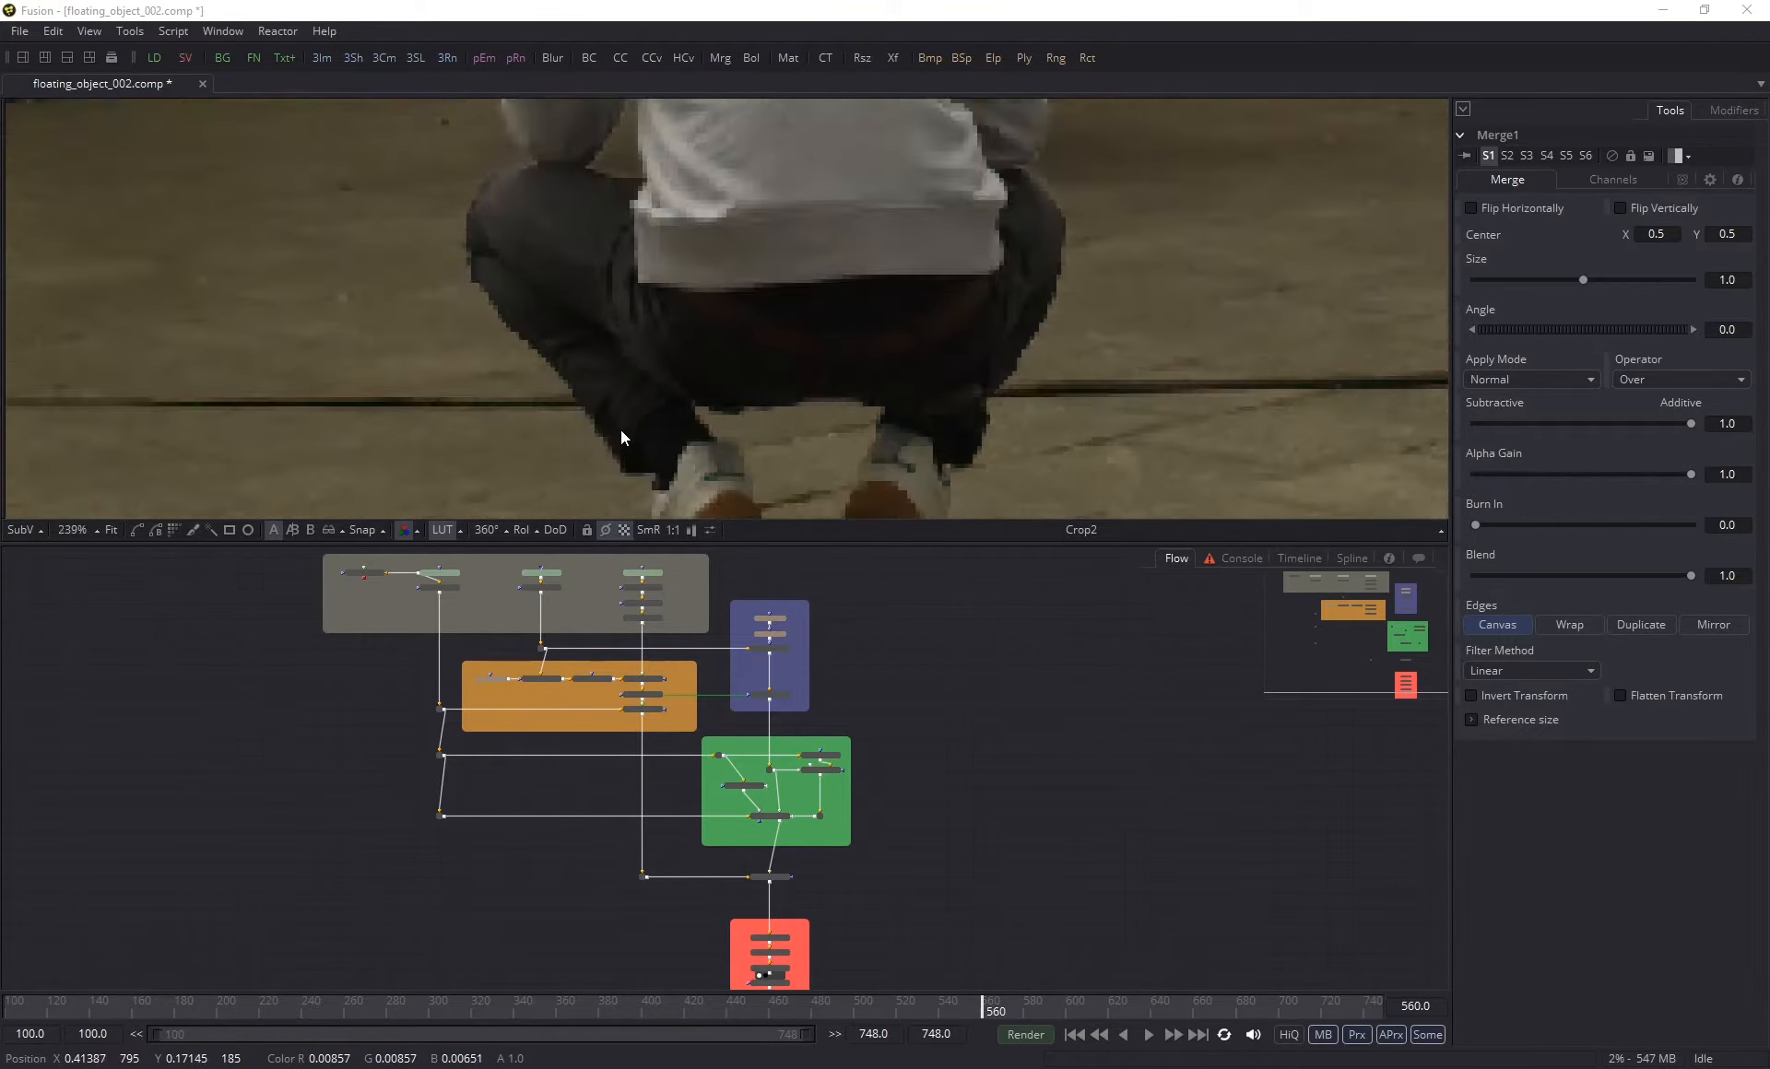
pyautogui.scroll(1, 621, 429)
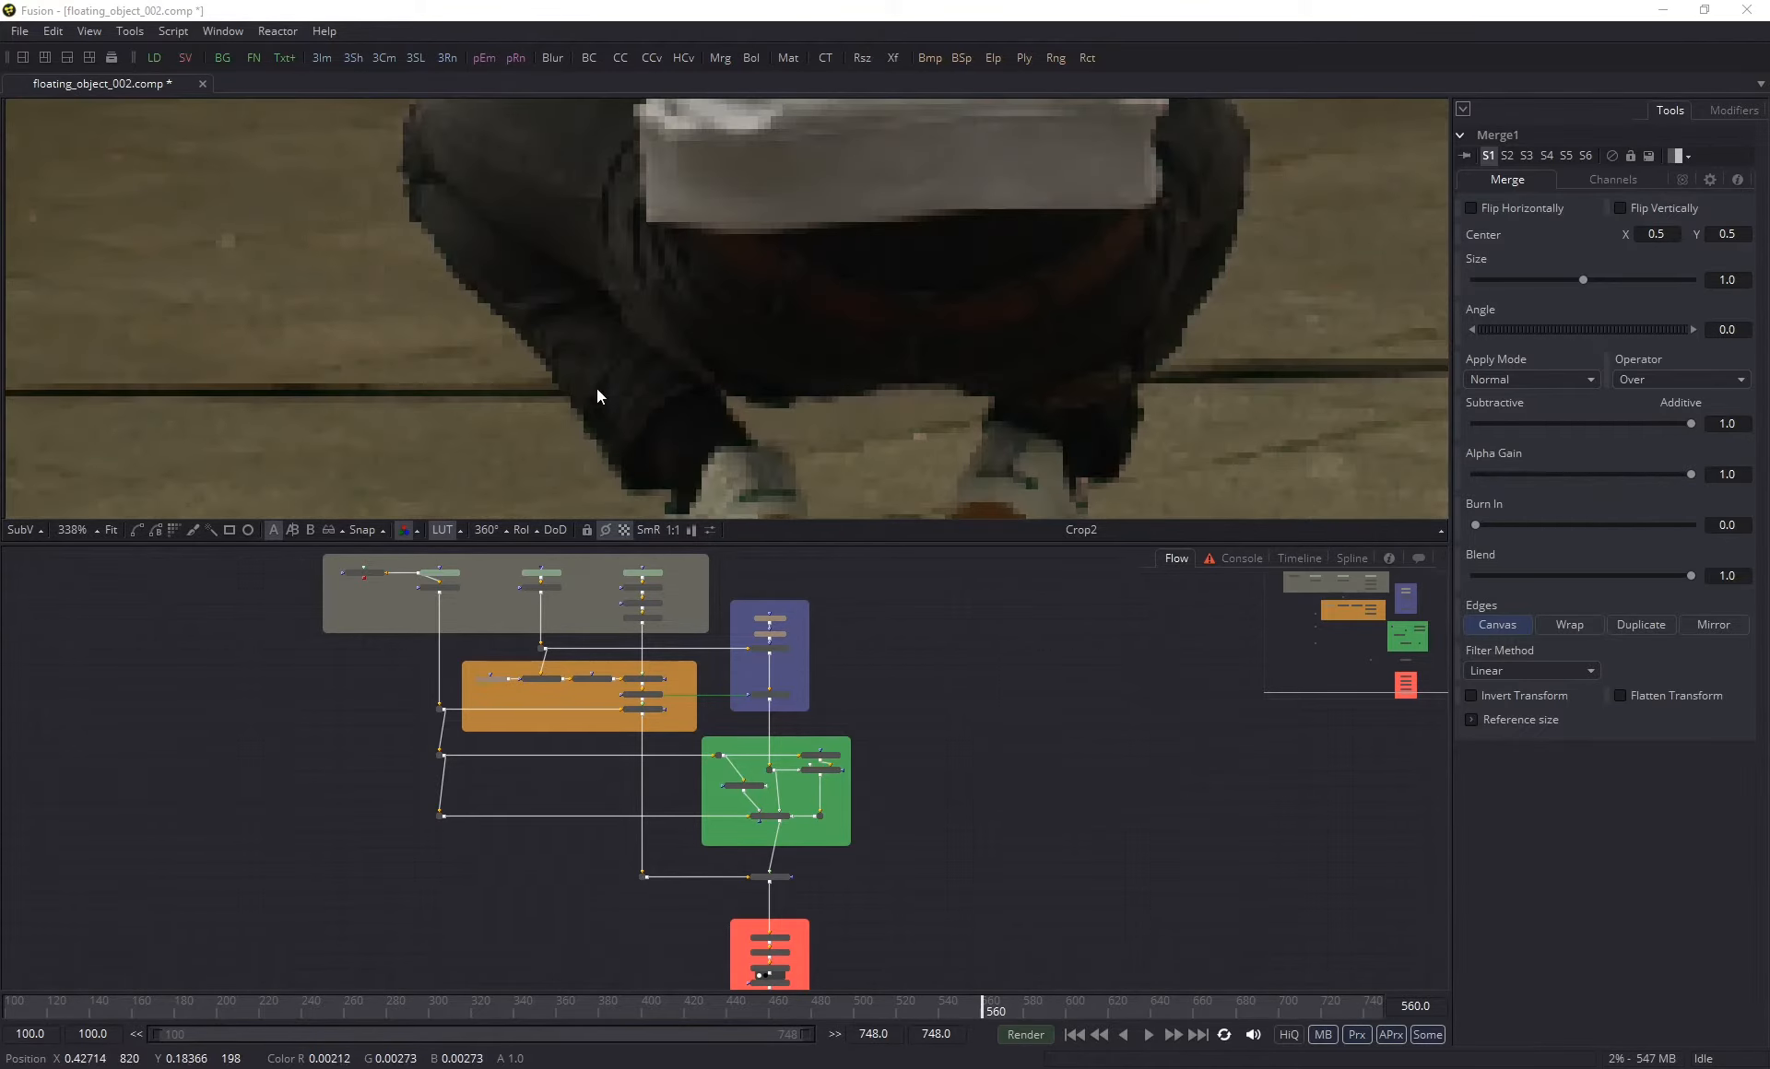
pyautogui.scroll(-2, 801, 295)
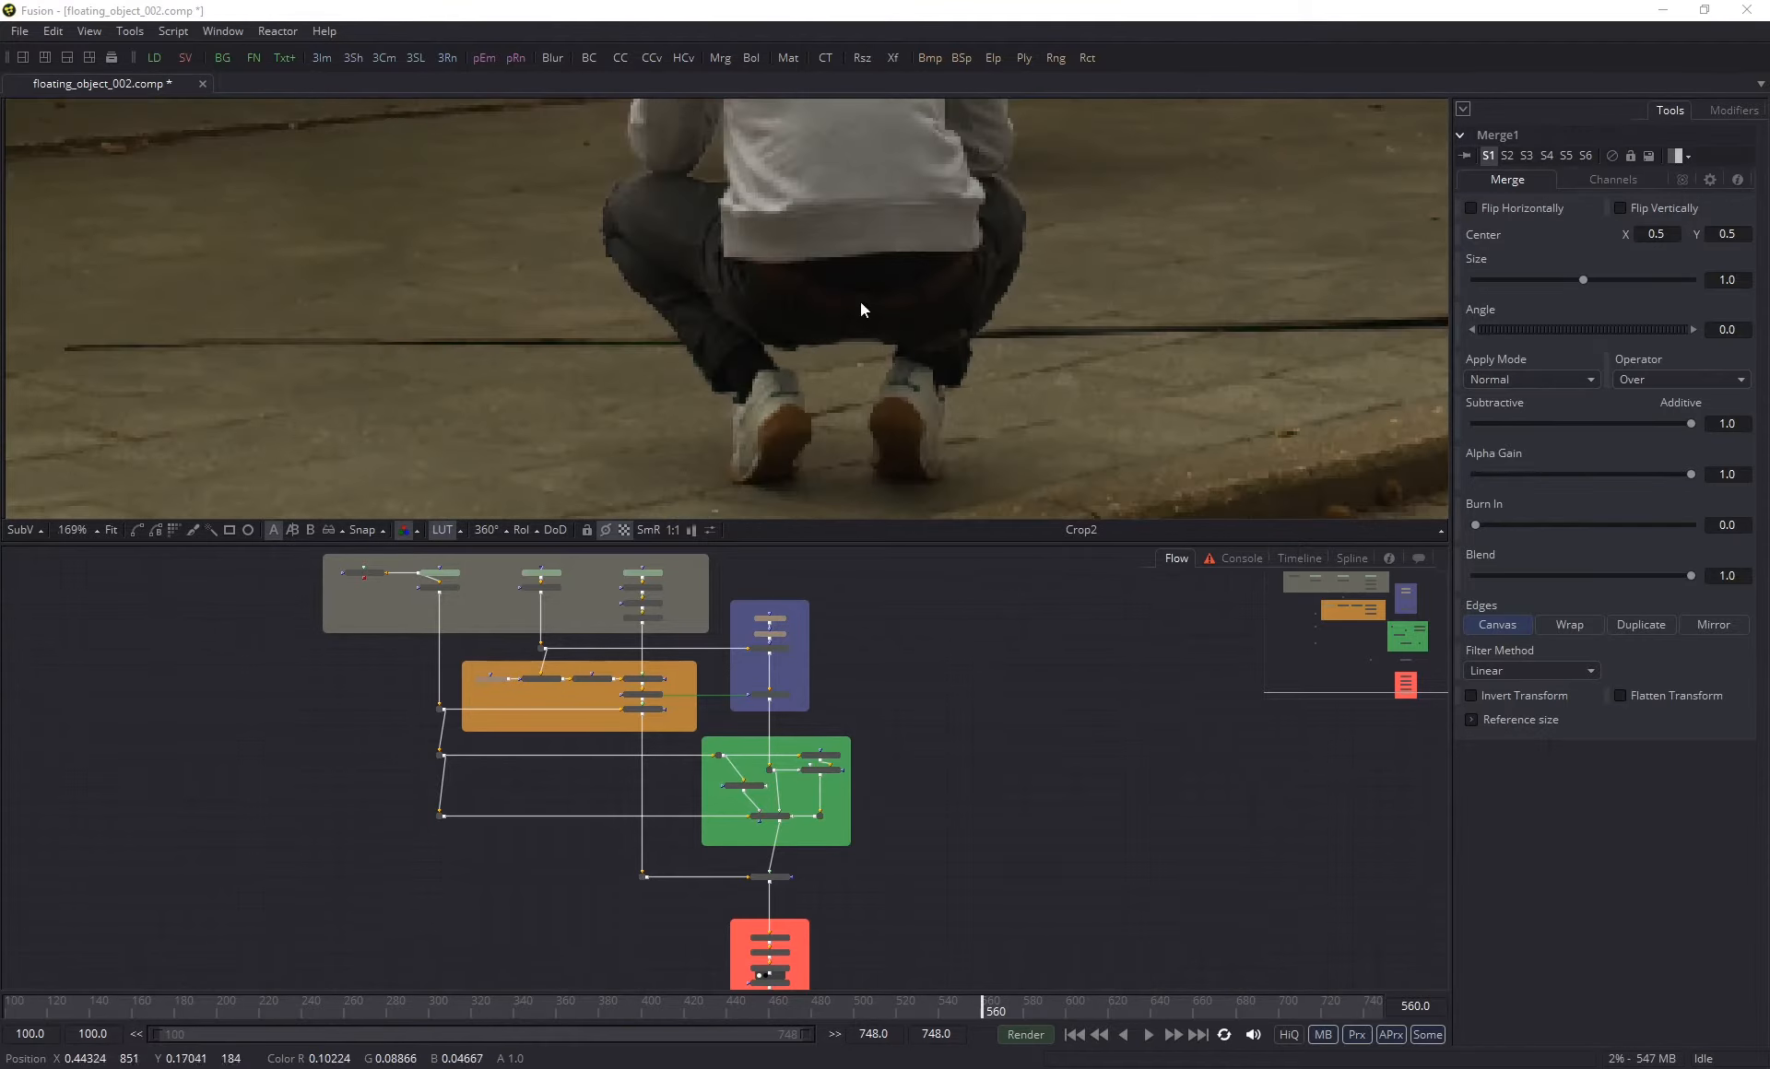
pyautogui.hotkey('ctrl', 'f')
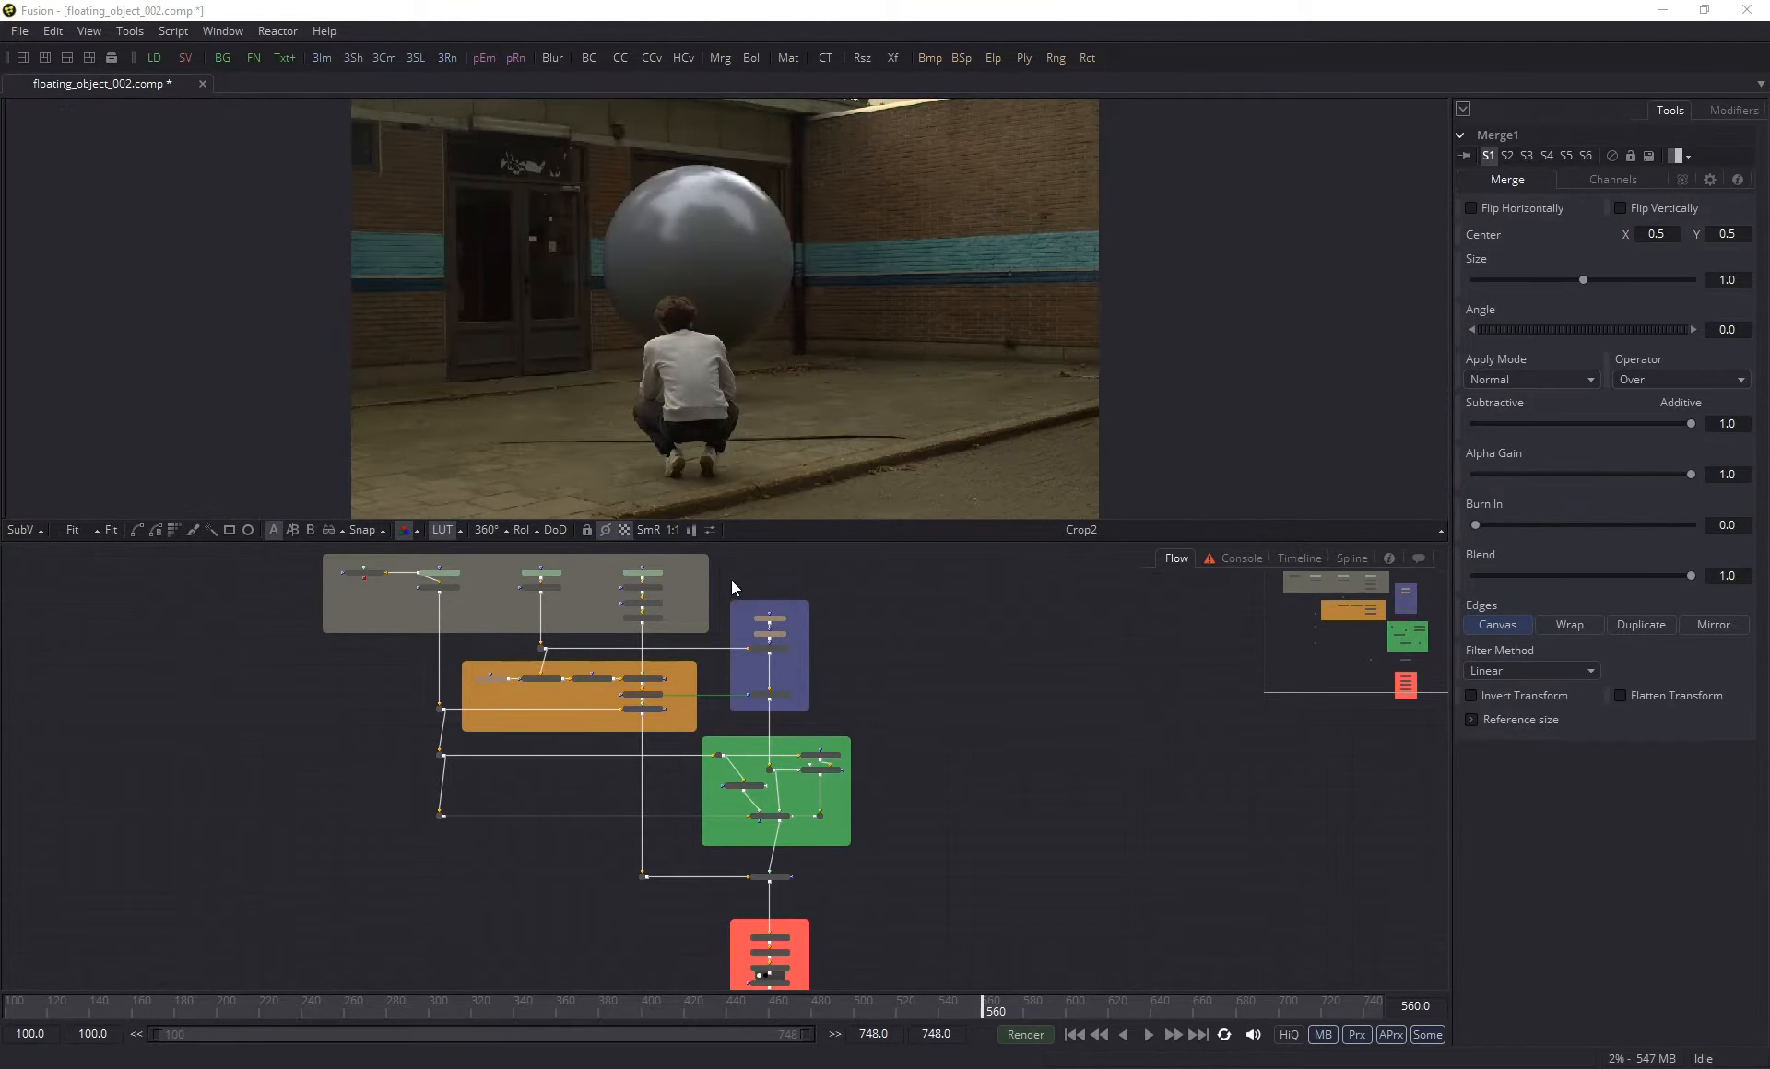
# - Review the final composite at frames 502, 349, 310, 291 and 308, checking how the ground and kerb are framed as the camera moves
pyautogui.click(860, 1015)
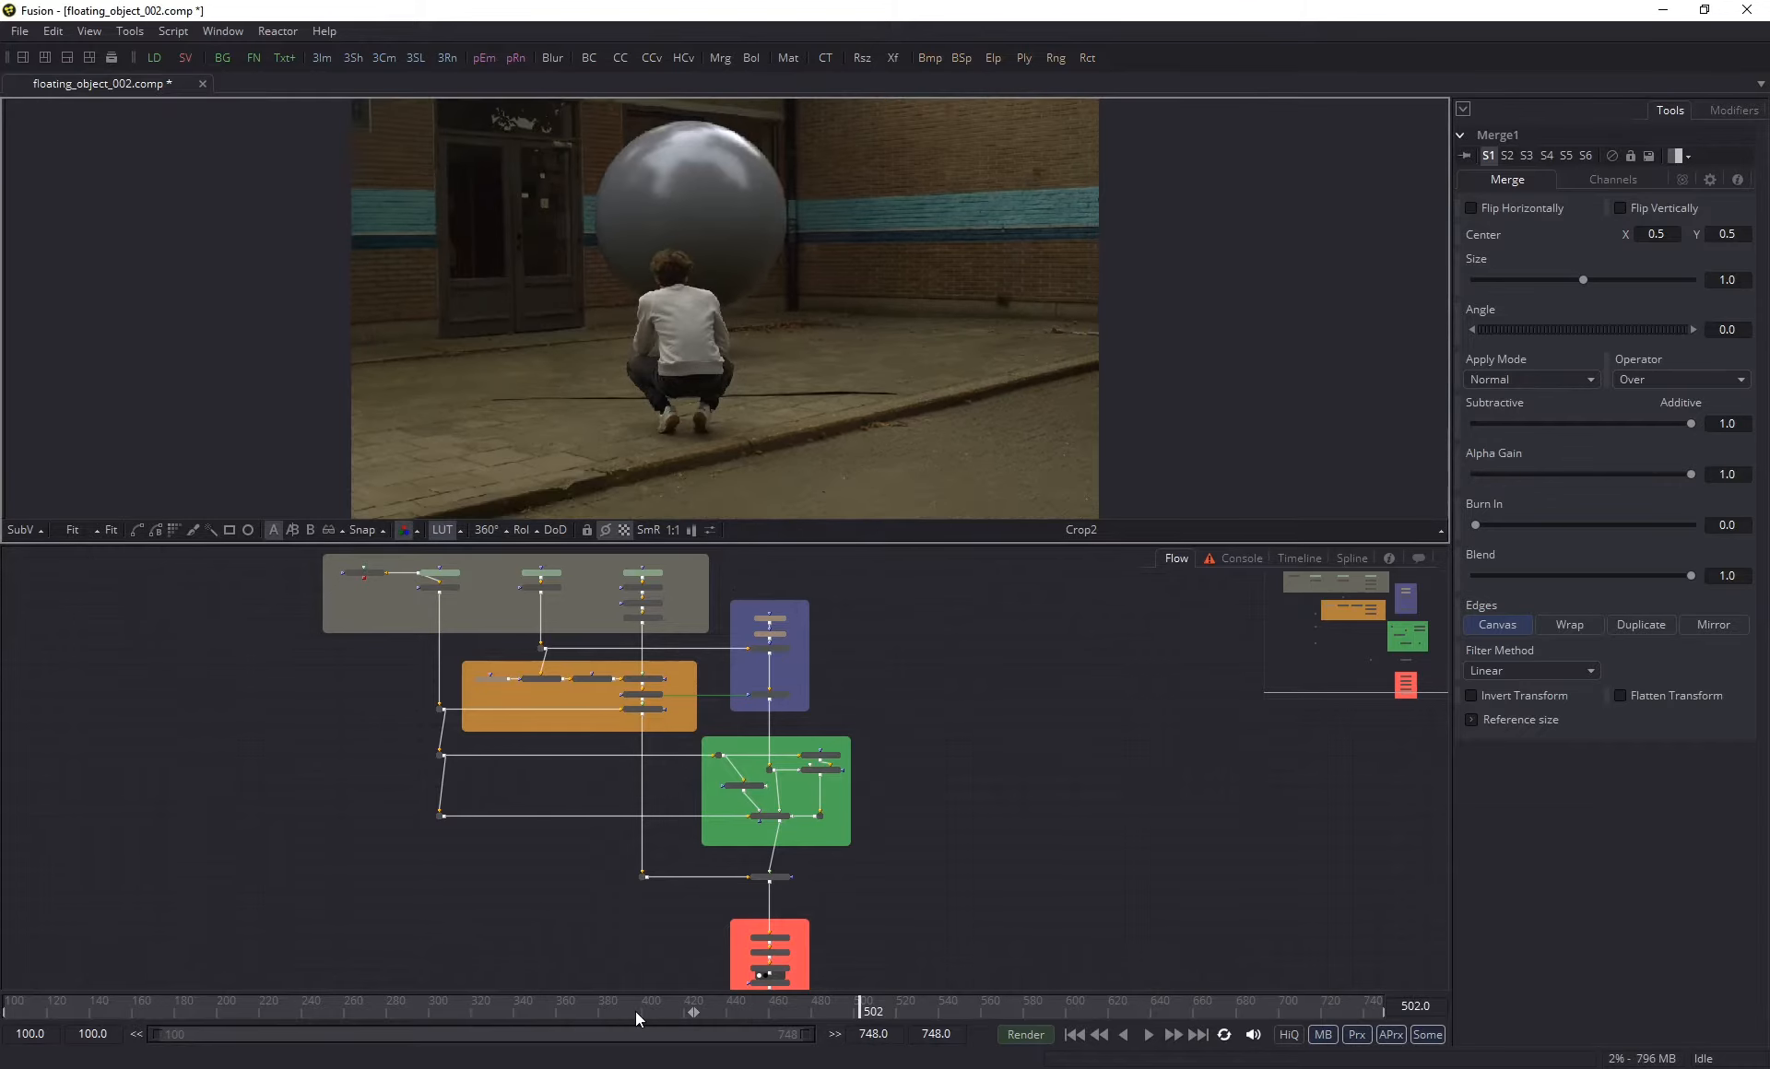
pyautogui.click(534, 1005)
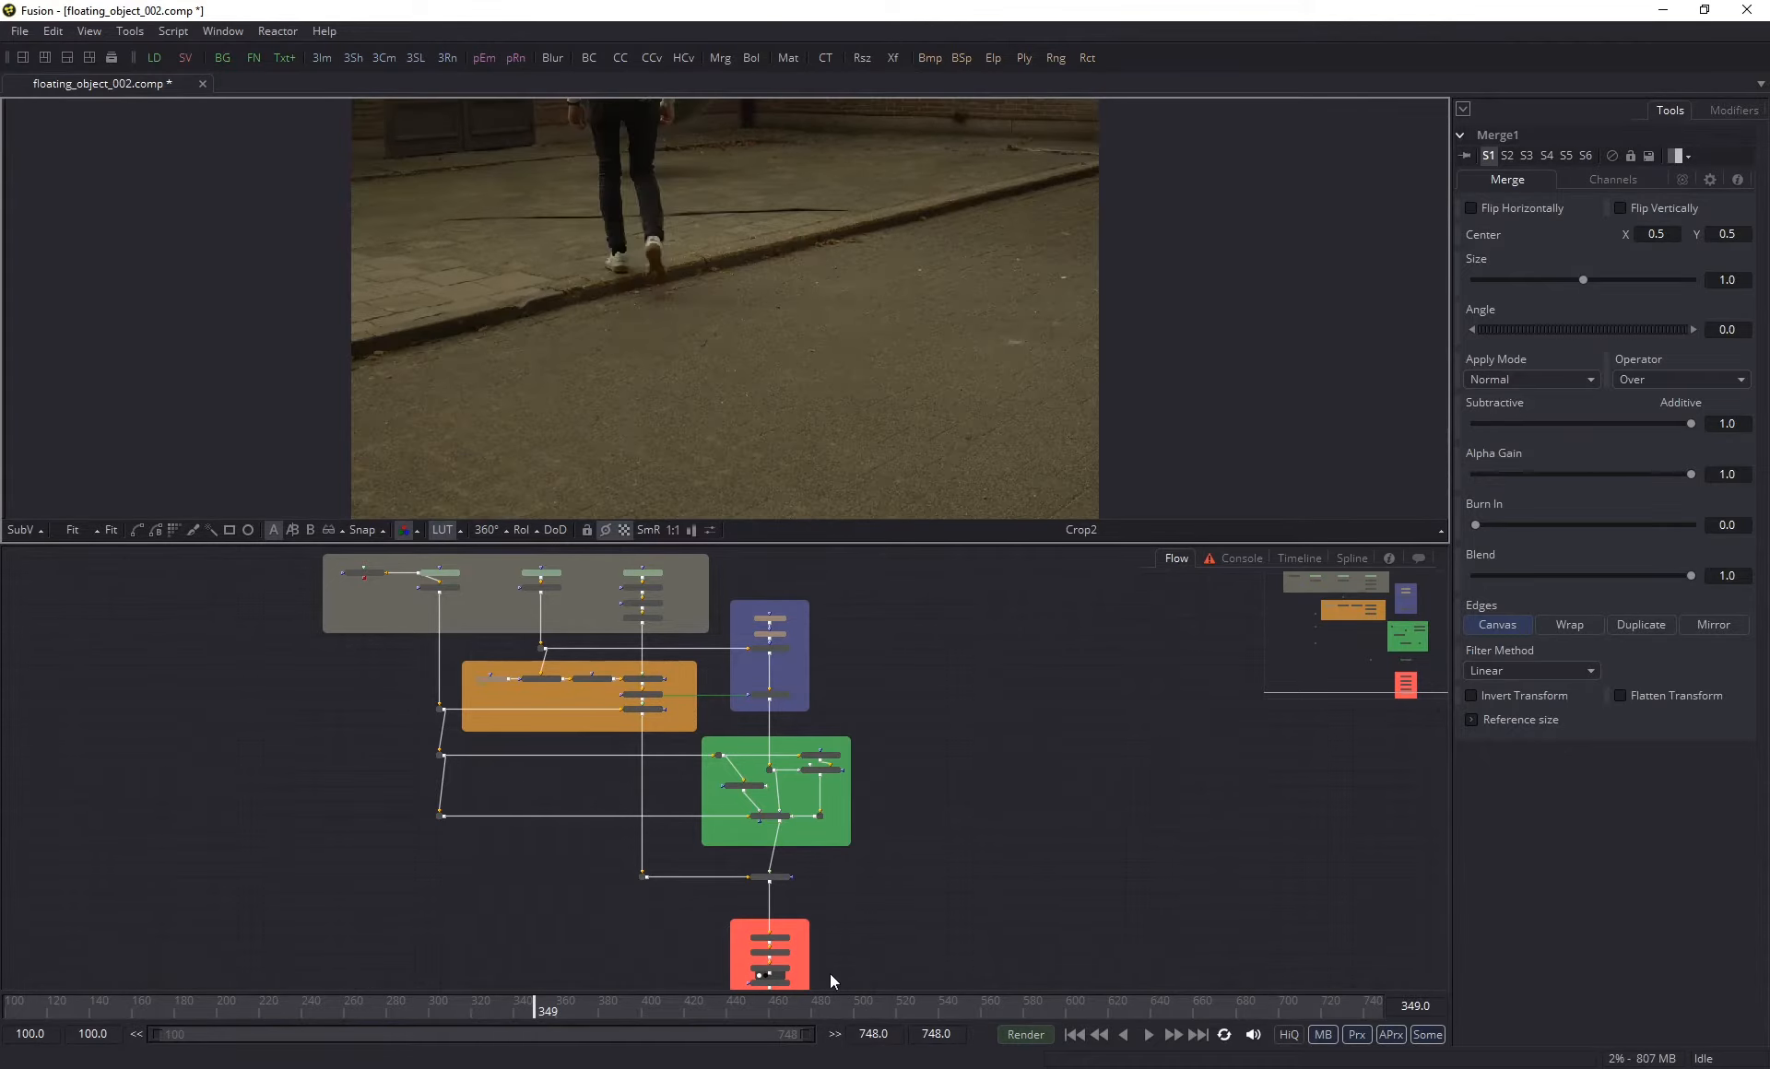
pyautogui.scroll(5, 829, 974)
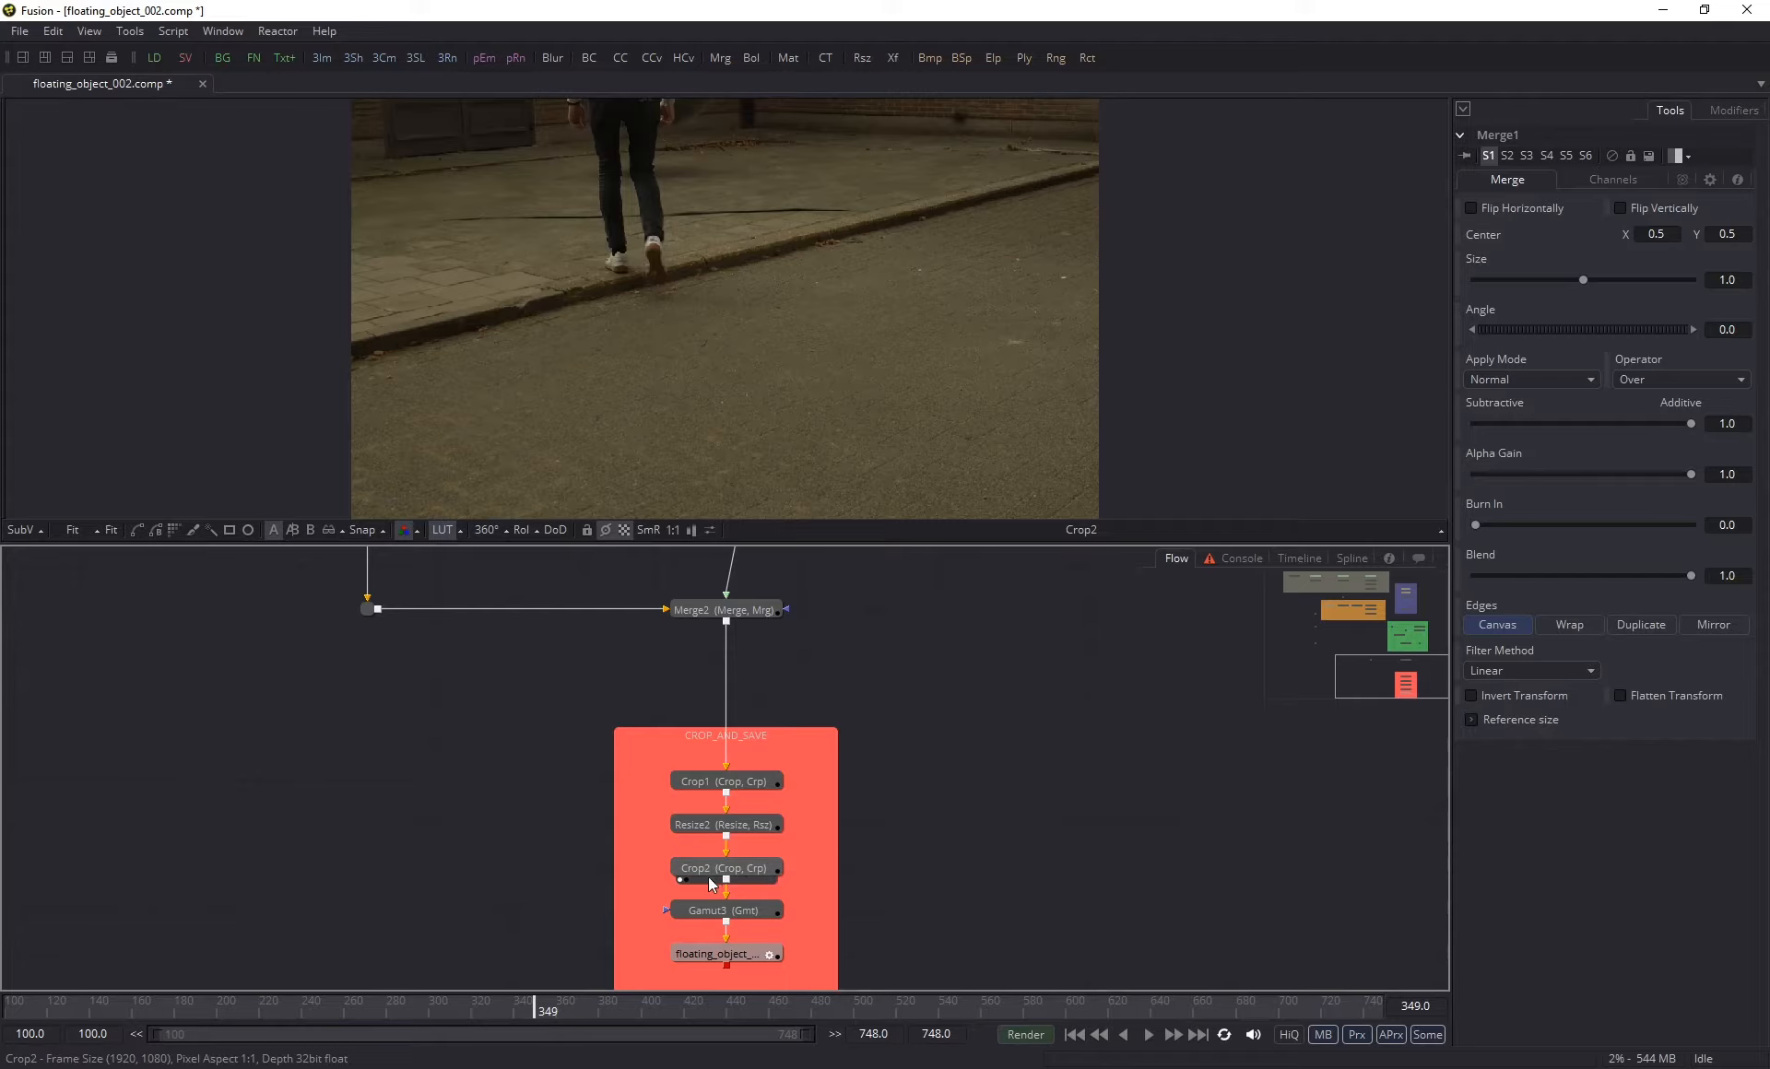
pyautogui.scroll(-1, 451, 449)
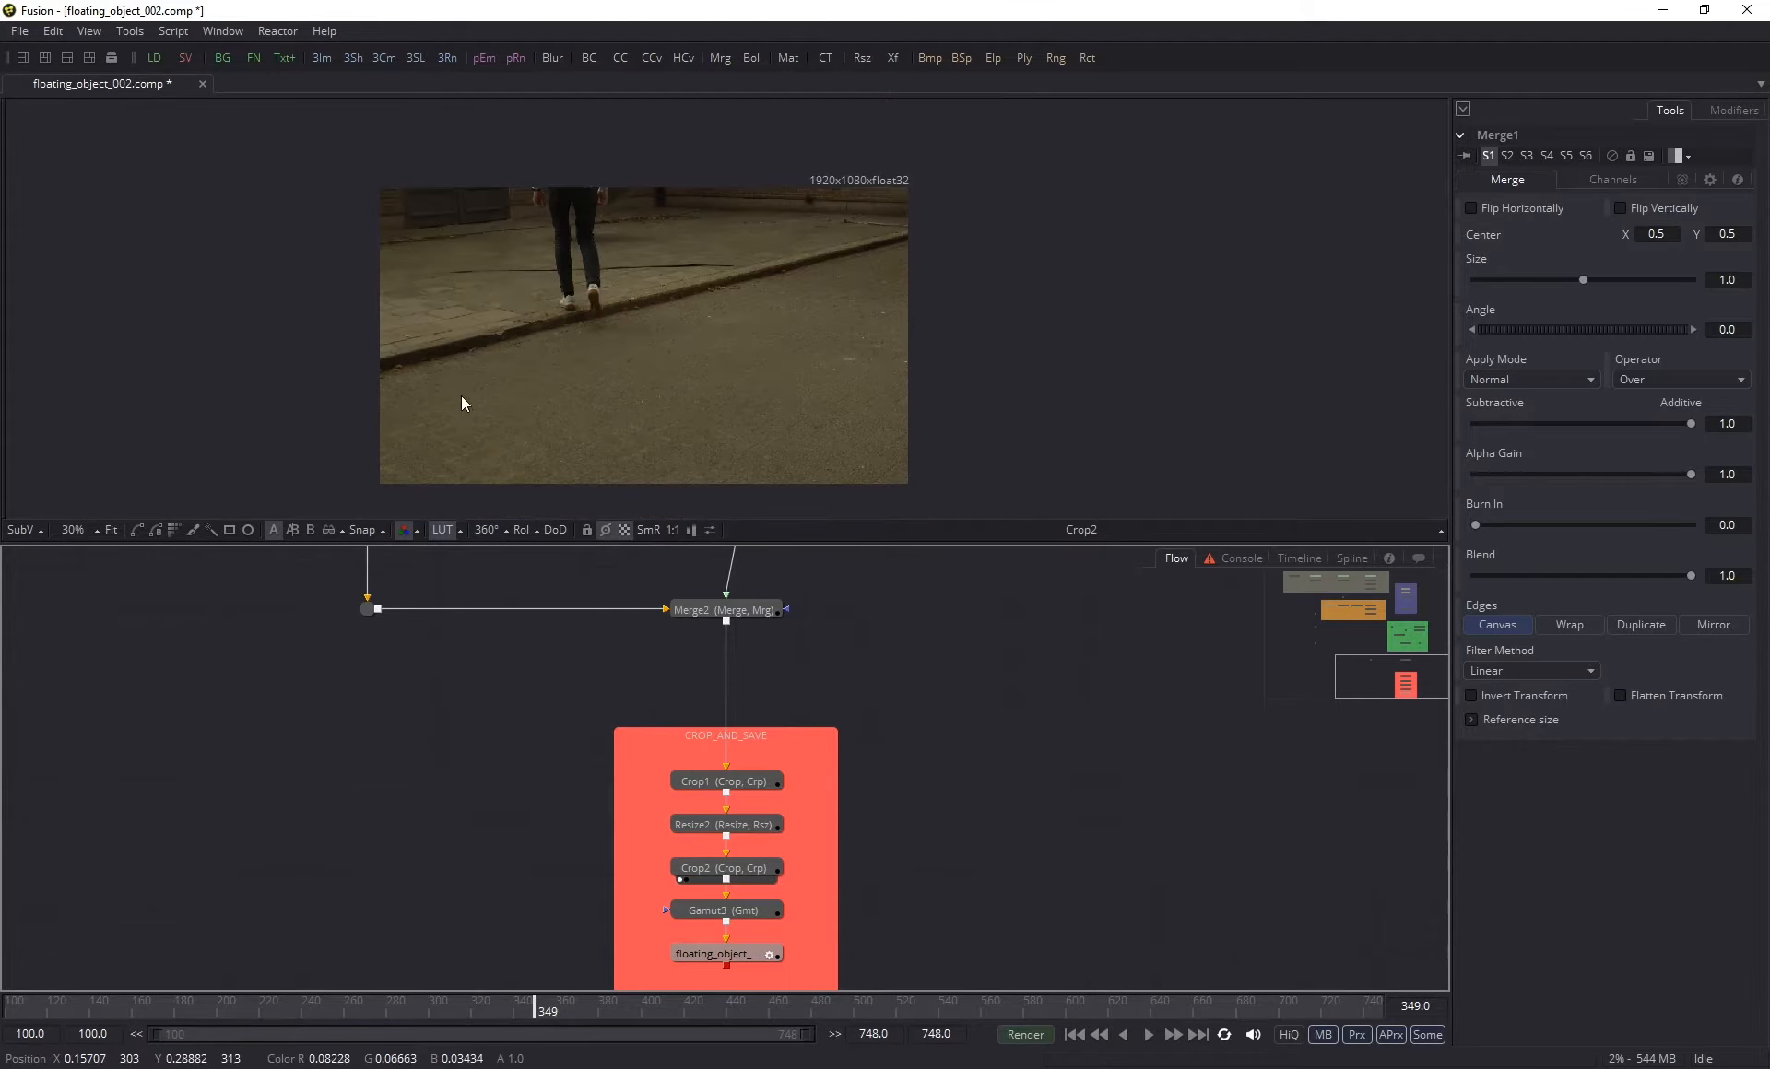
pyautogui.moveTo(461, 396); pyautogui.dragTo(529, 386)
pyautogui.scroll(1, 490, 339)
pyautogui.click(451, 1010)
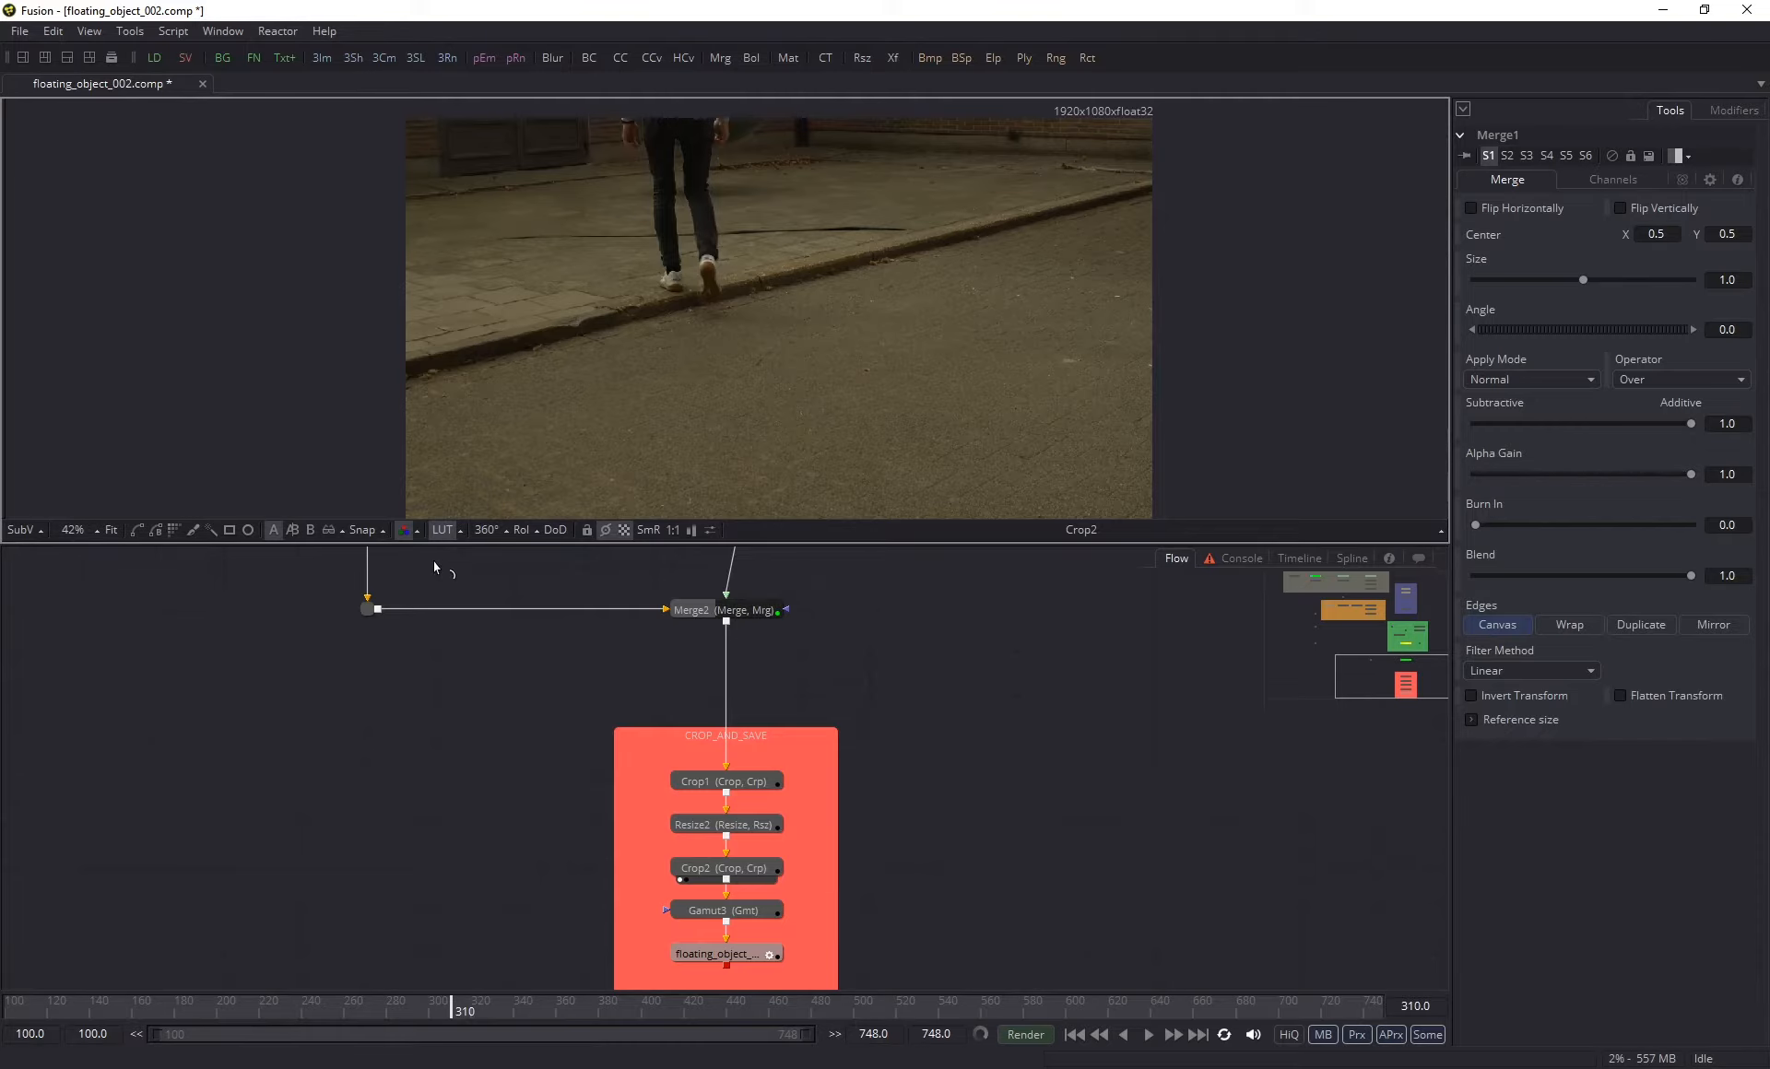
pyautogui.click(412, 1008)
pyautogui.scroll(2, 553, 223)
pyautogui.moveTo(553, 223); pyautogui.dragTo(500, 446)
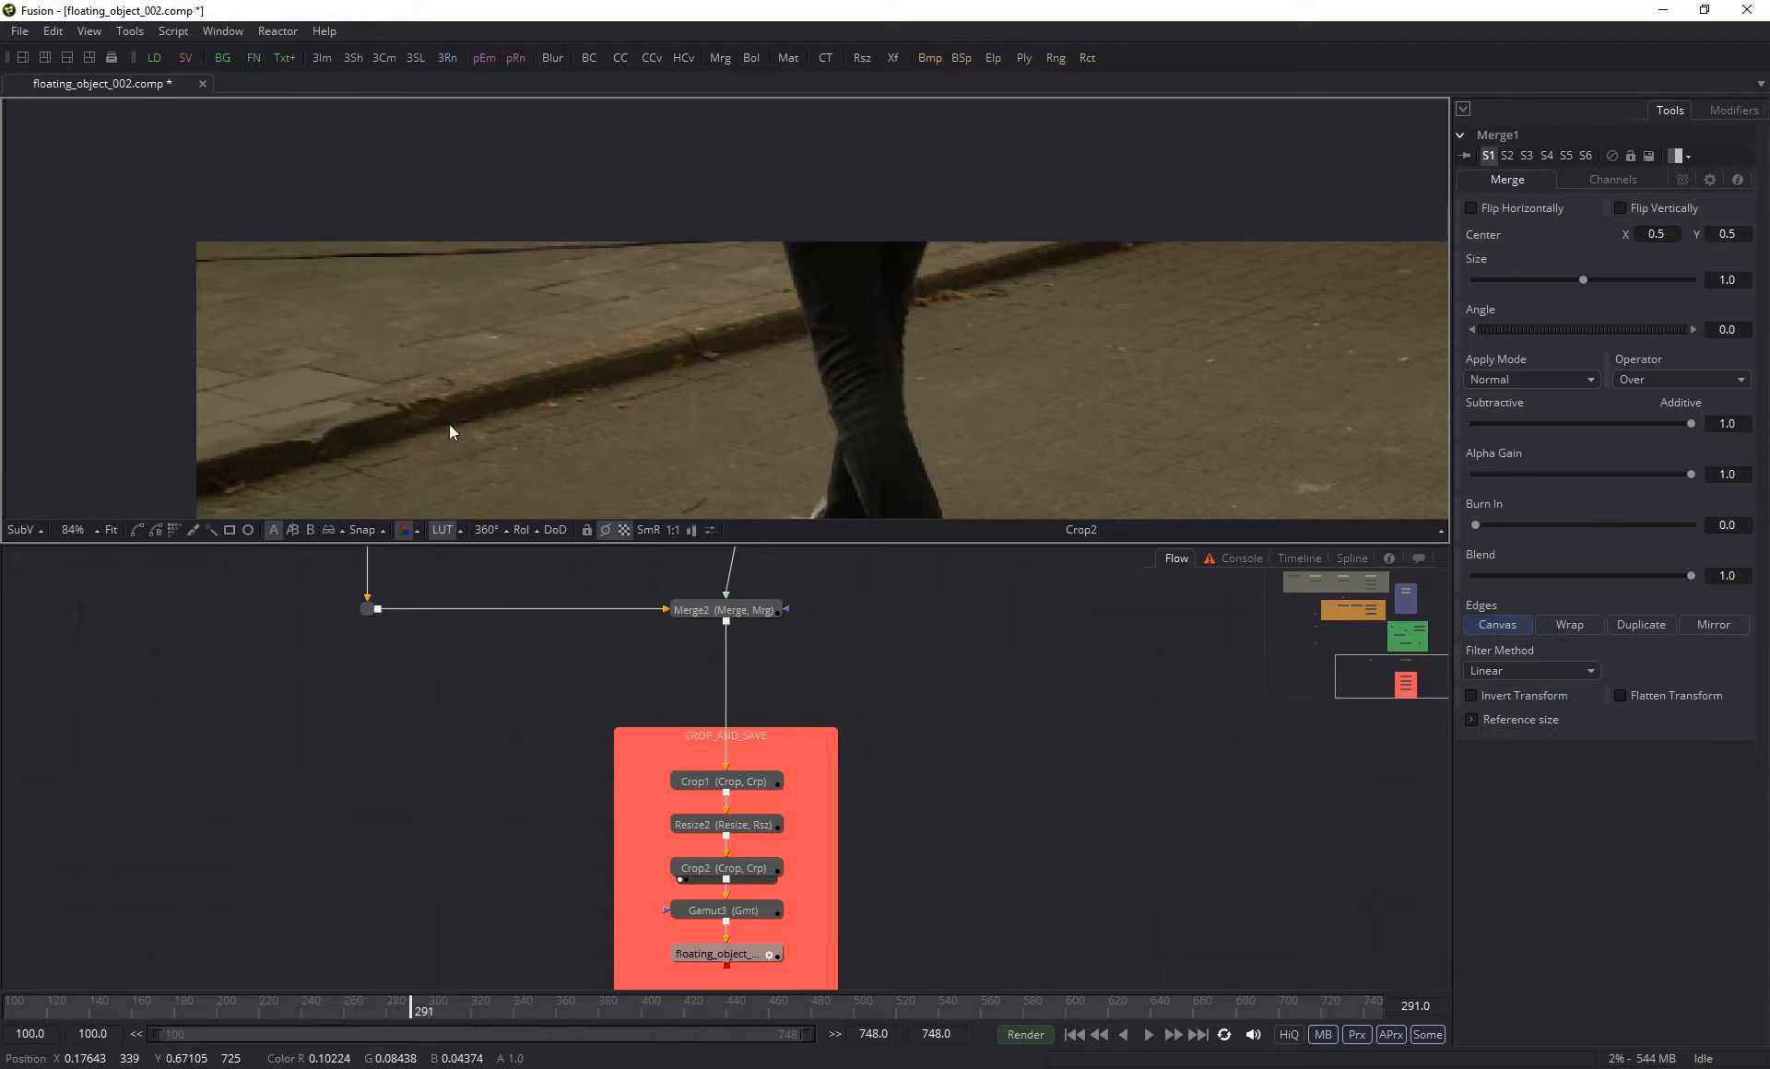
pyautogui.hotkey('ctrl', 'f')
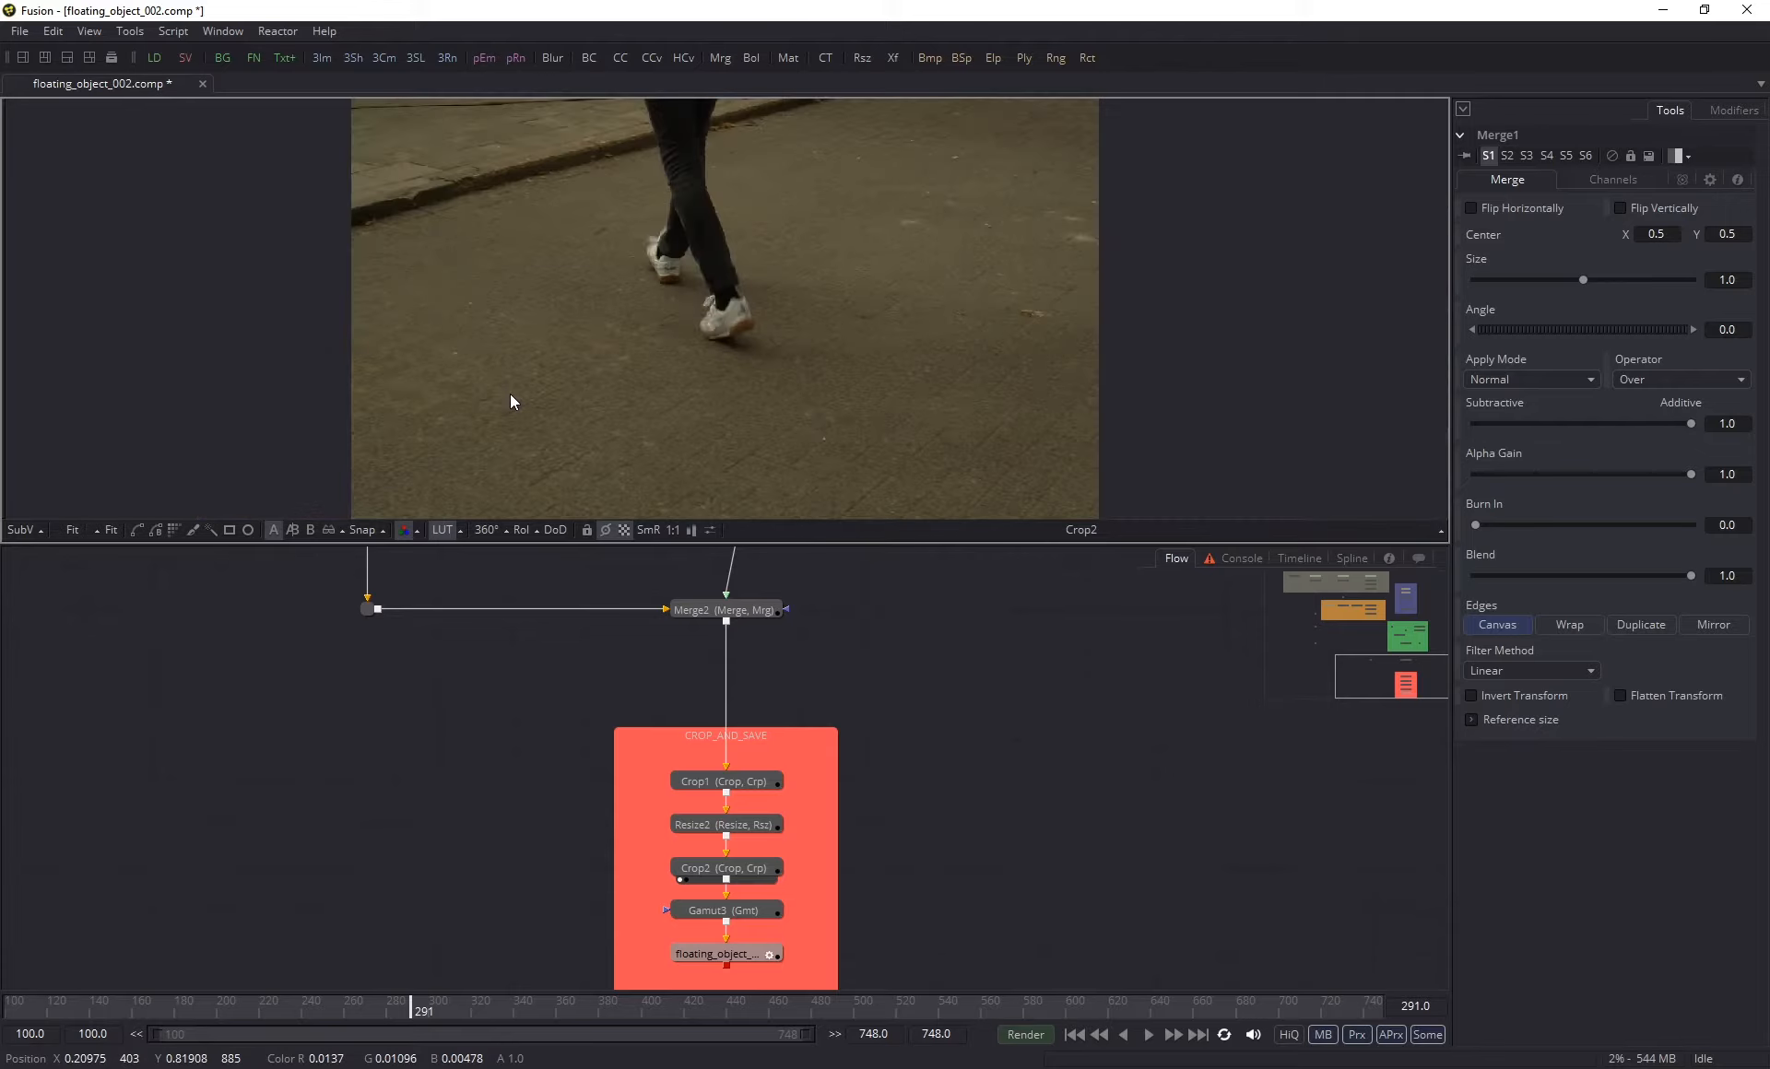
pyautogui.click(448, 1005)
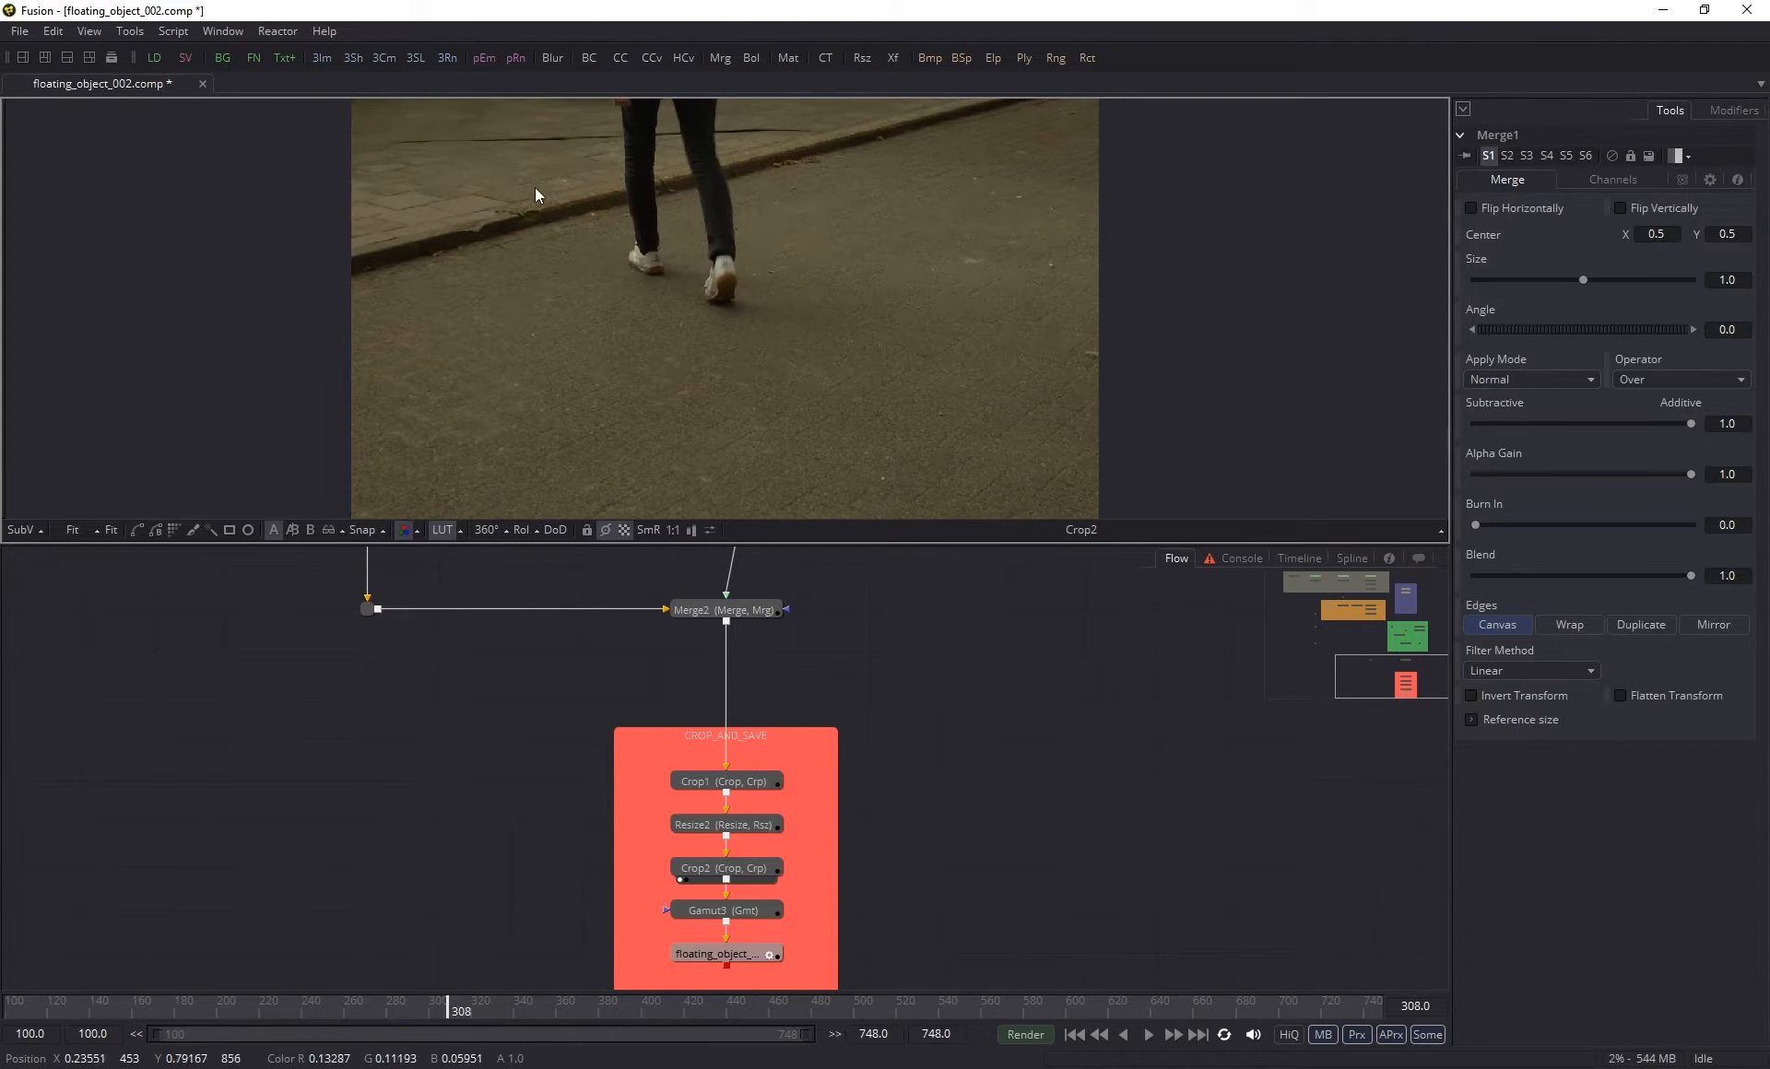
# - Go to frame 488 and inspect the pavement line behind the crouching man's legs up close
pyautogui.click(830, 1005)
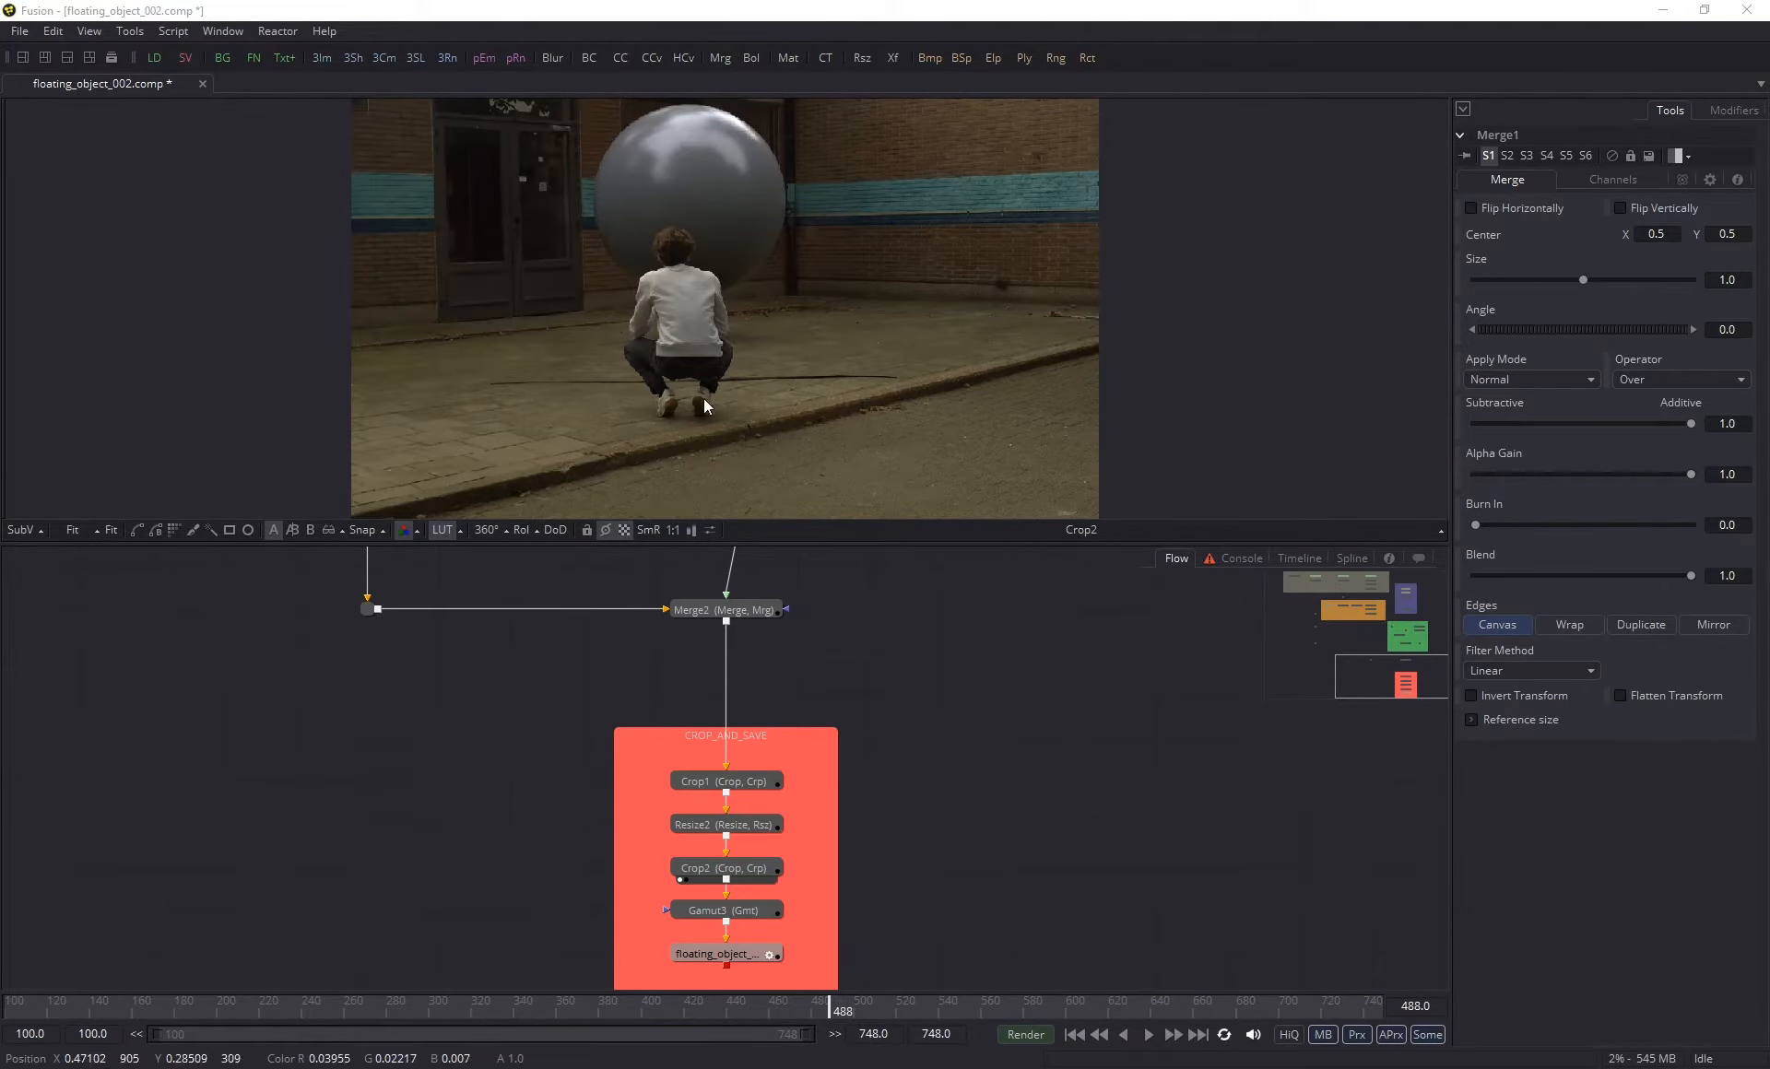
pyautogui.scroll(3, 654, 393)
pyautogui.scroll(2, 656, 393)
pyautogui.scroll(2, 653, 435)
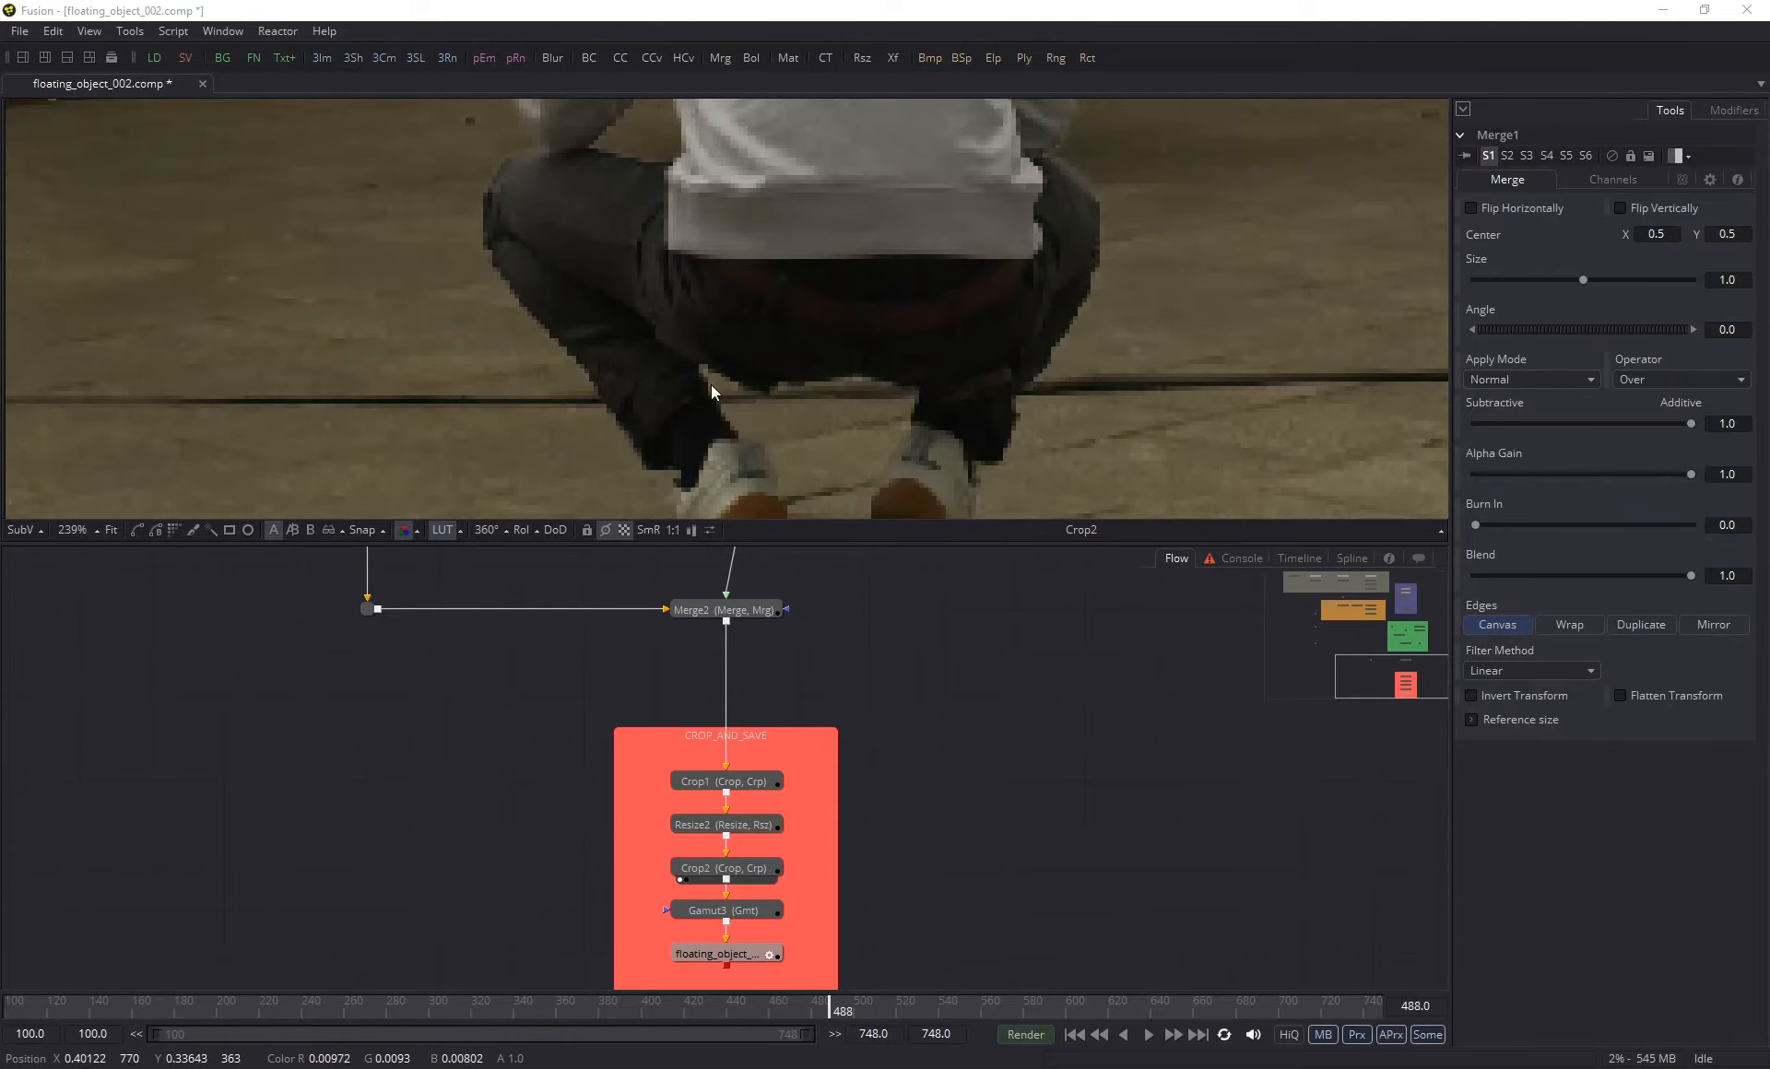
pyautogui.scroll(-3, 772, 379)
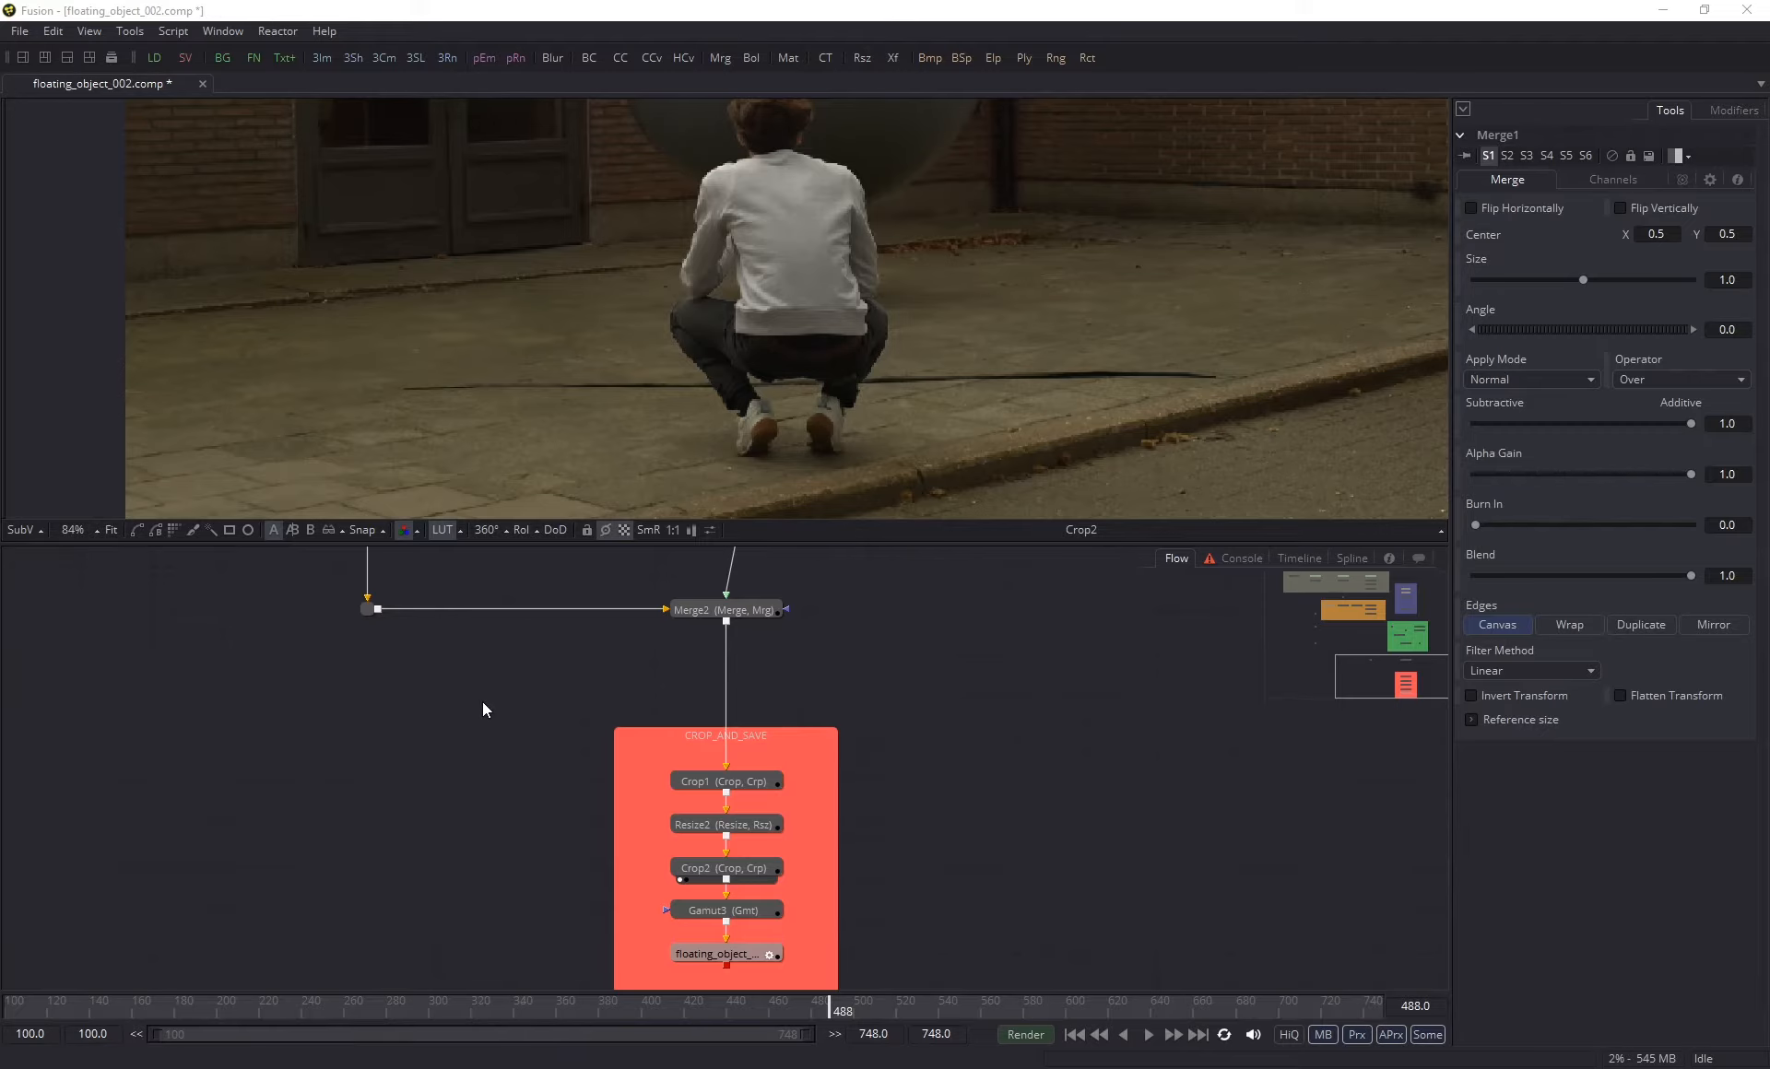
# - Add a Perspective Positioner node in the empty flow area beside the MERGE_CLEAN_PLATE_AND_3D group
pyautogui.scroll(-5, 483, 700)
pyautogui.moveTo(483, 701); pyautogui.dragTo(551, 834)
pyautogui.scroll(5, 467, 754)
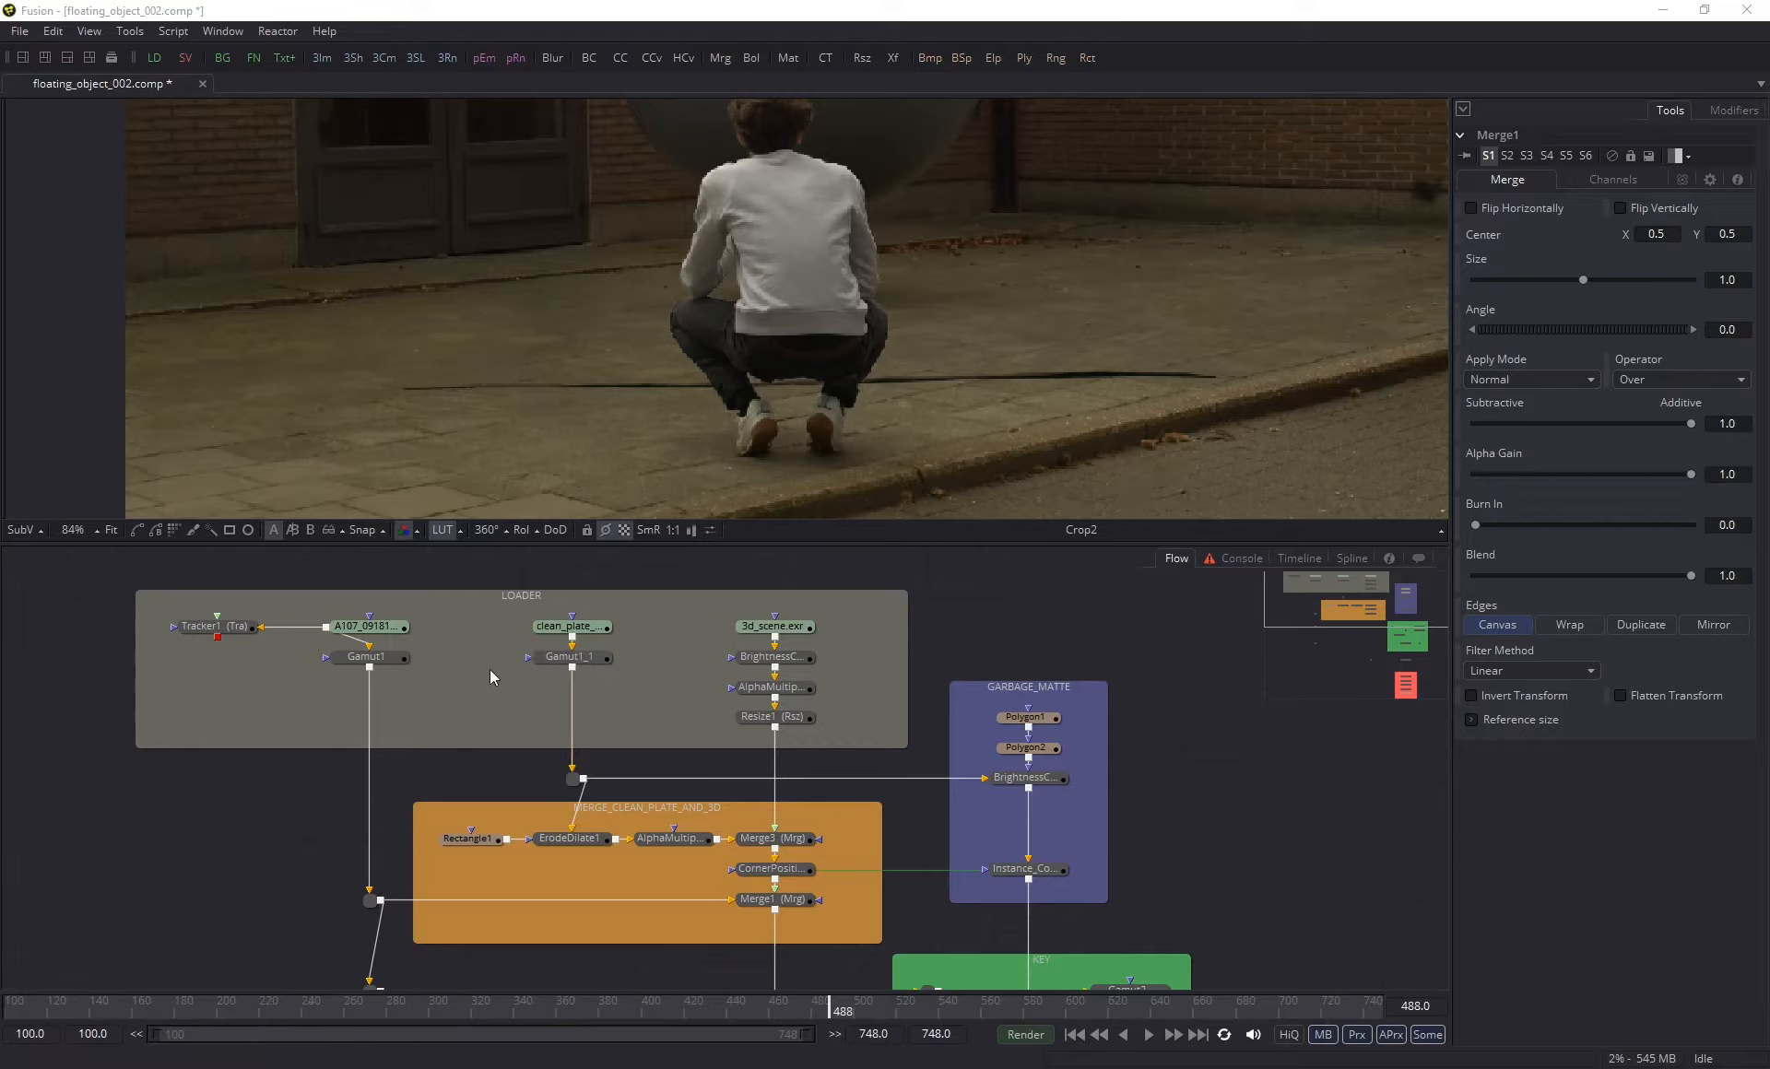
pyautogui.scroll(-2, 419, 777)
pyautogui.scroll(-4, 396, 876)
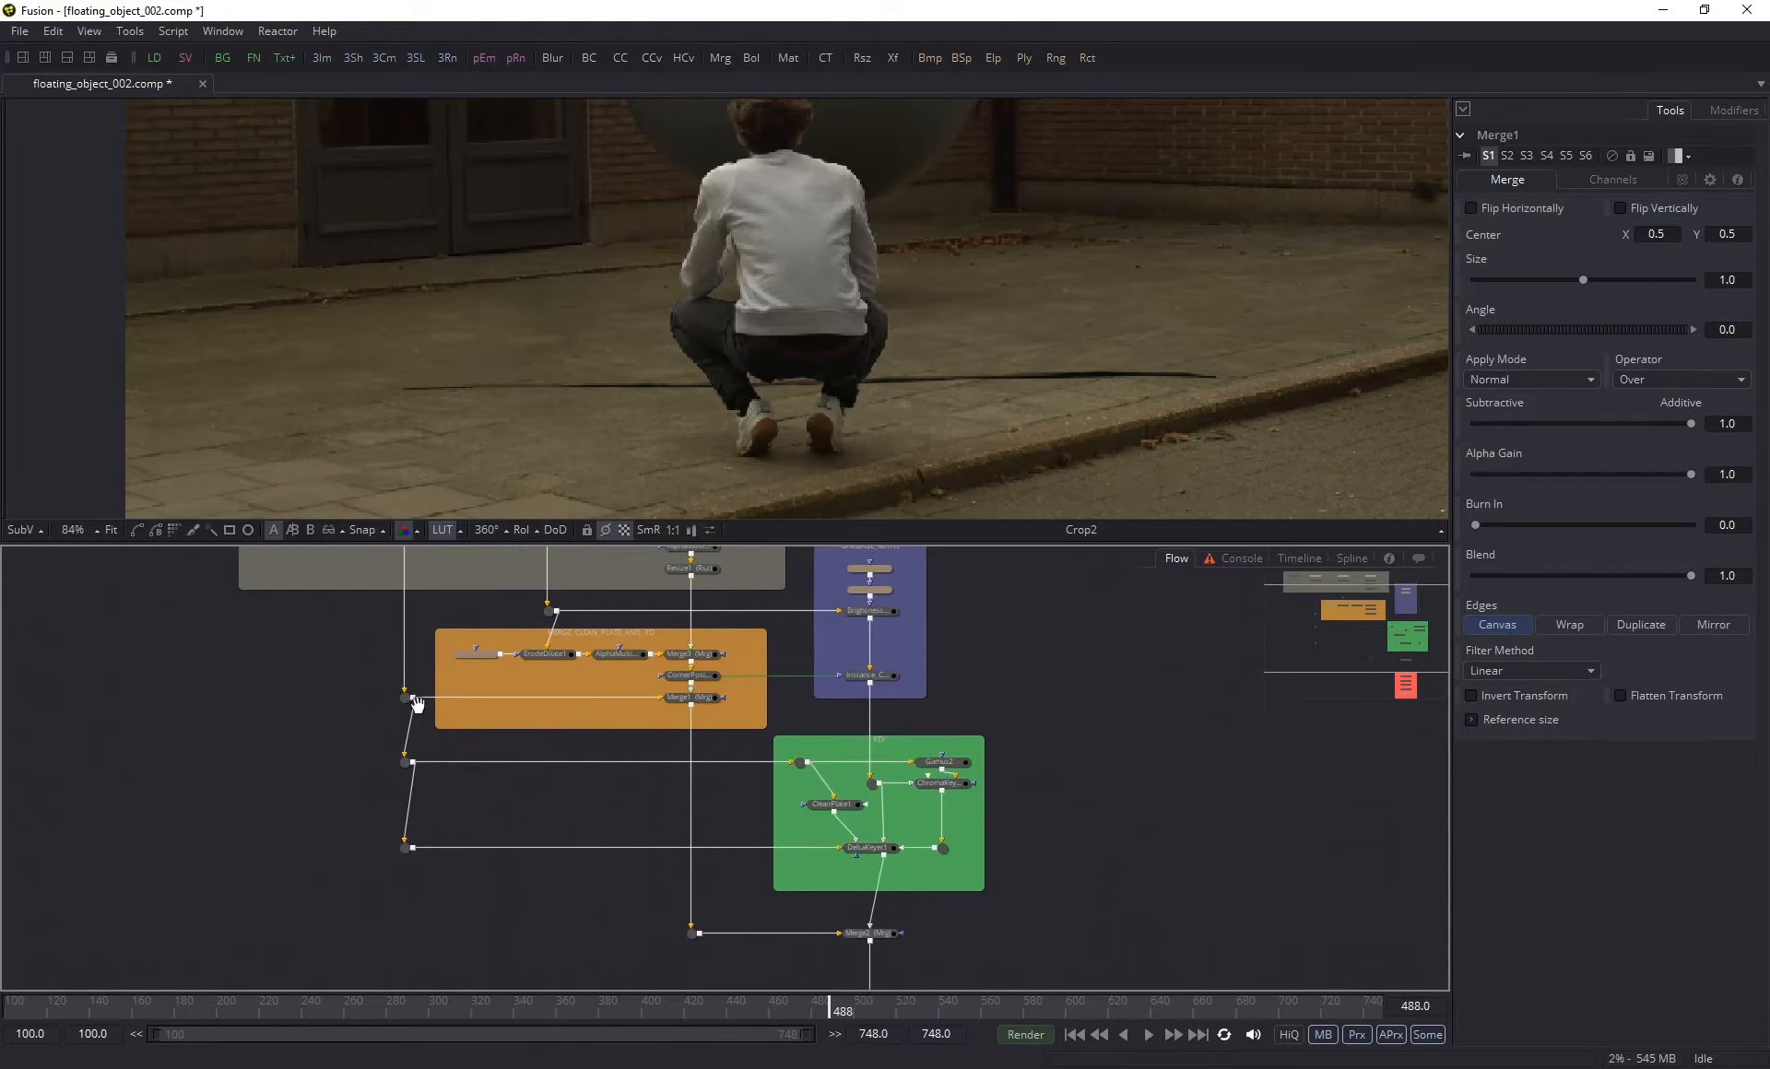
pyautogui.scroll(2, 521, 752)
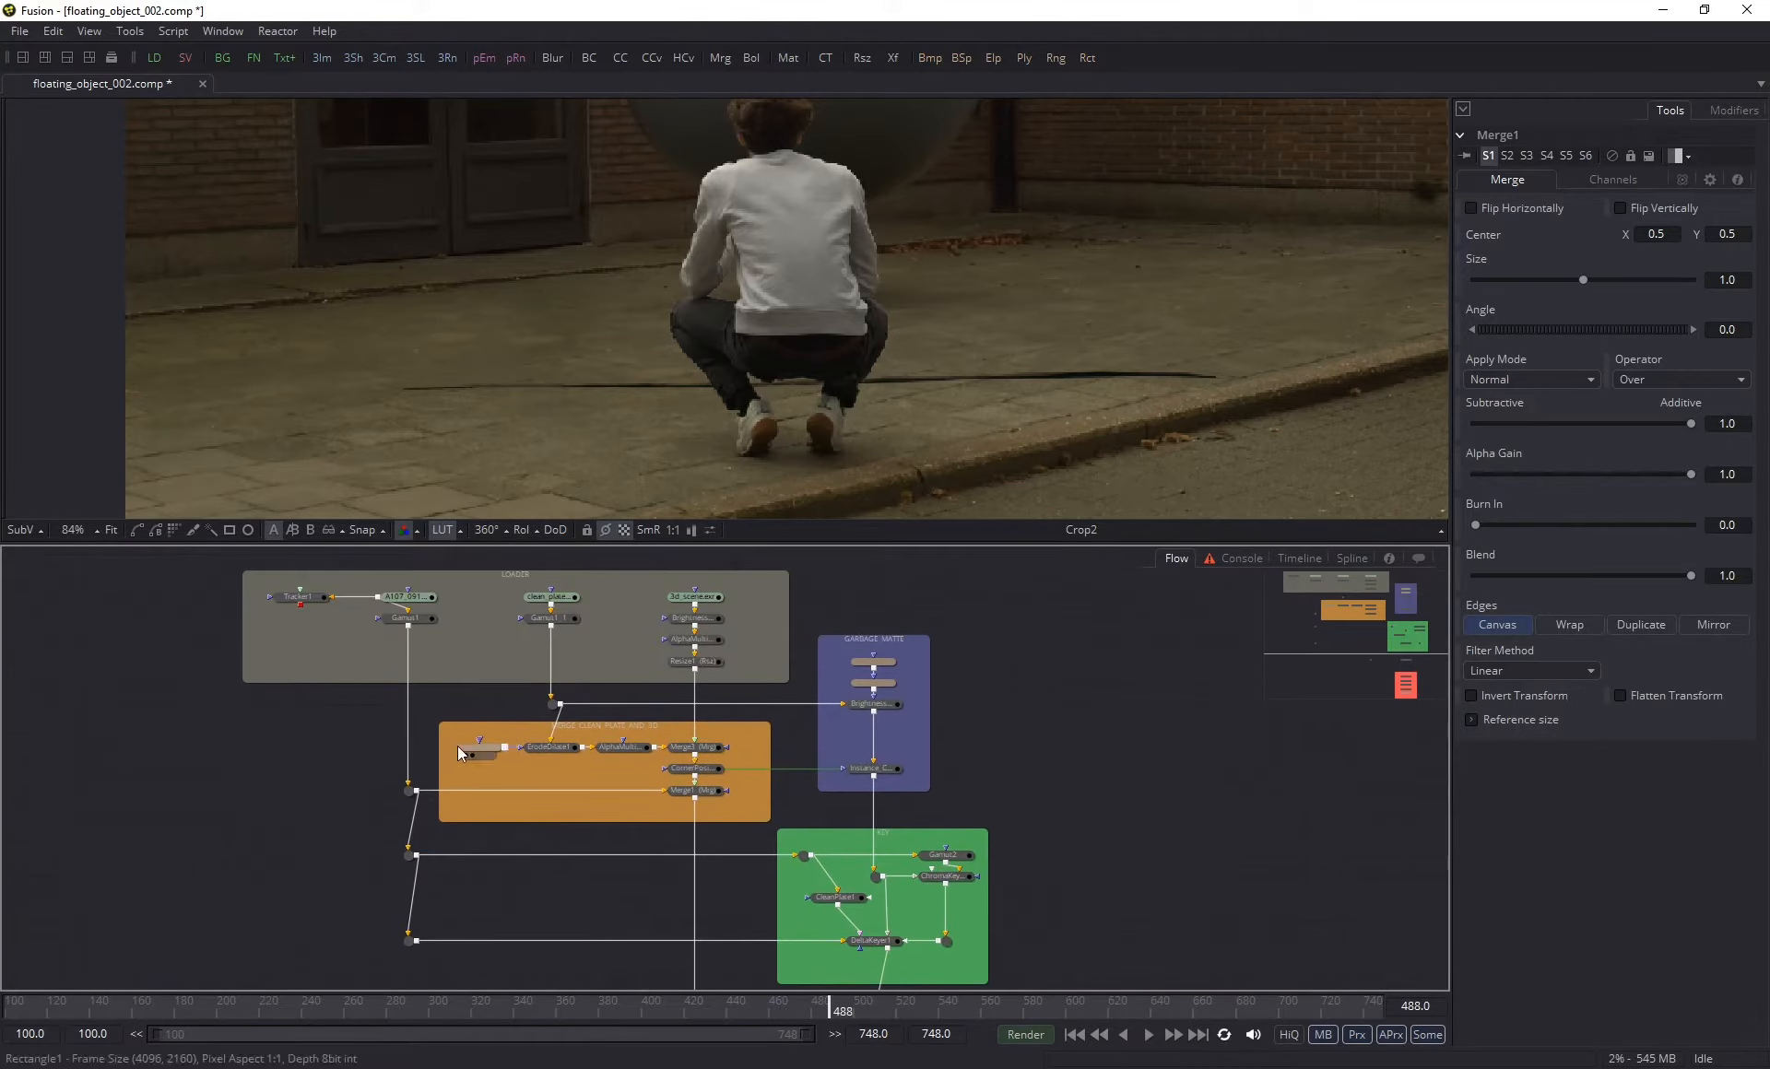
pyautogui.hotkey('ctrl', 'space')
pyautogui.write('pers')
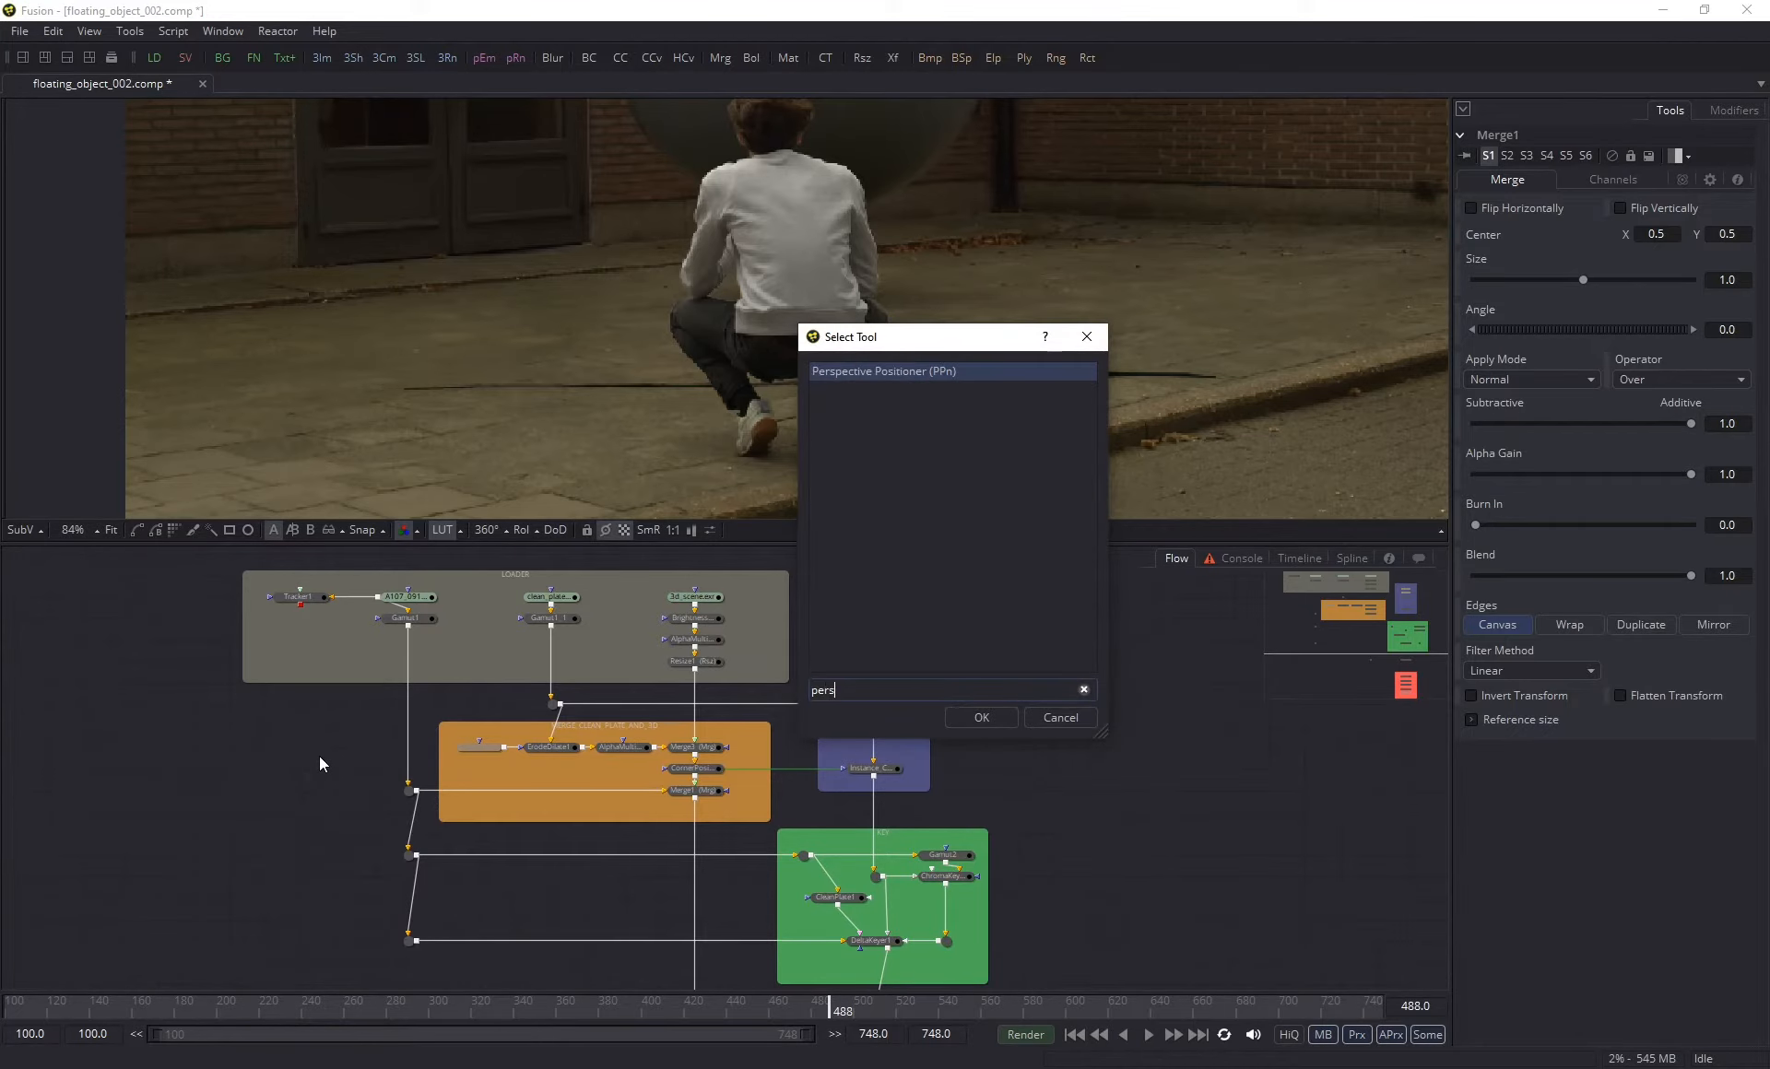
pyautogui.press('Return')
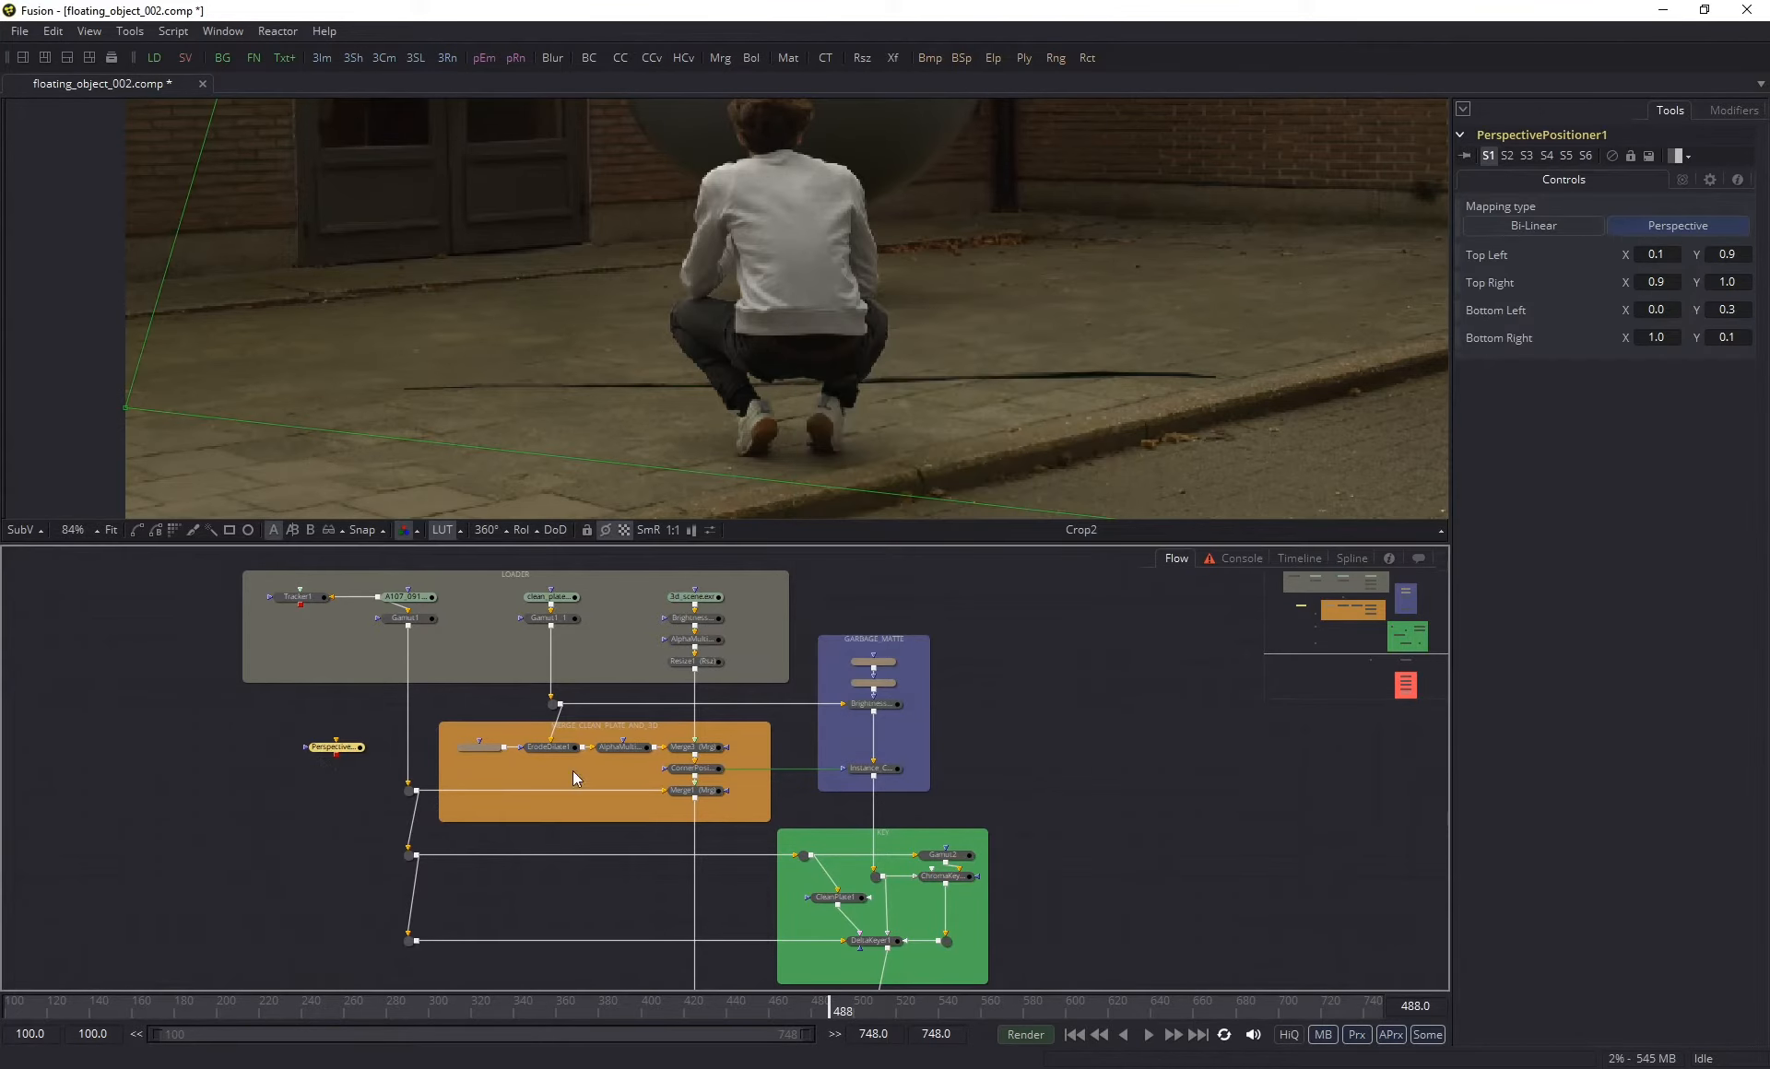
# - Connect the Perspective Positioner's four corners to Tracker1's tracked points, and feed the node the Gamut1 footage for viewing
pyautogui.scroll(5, 551, 754)
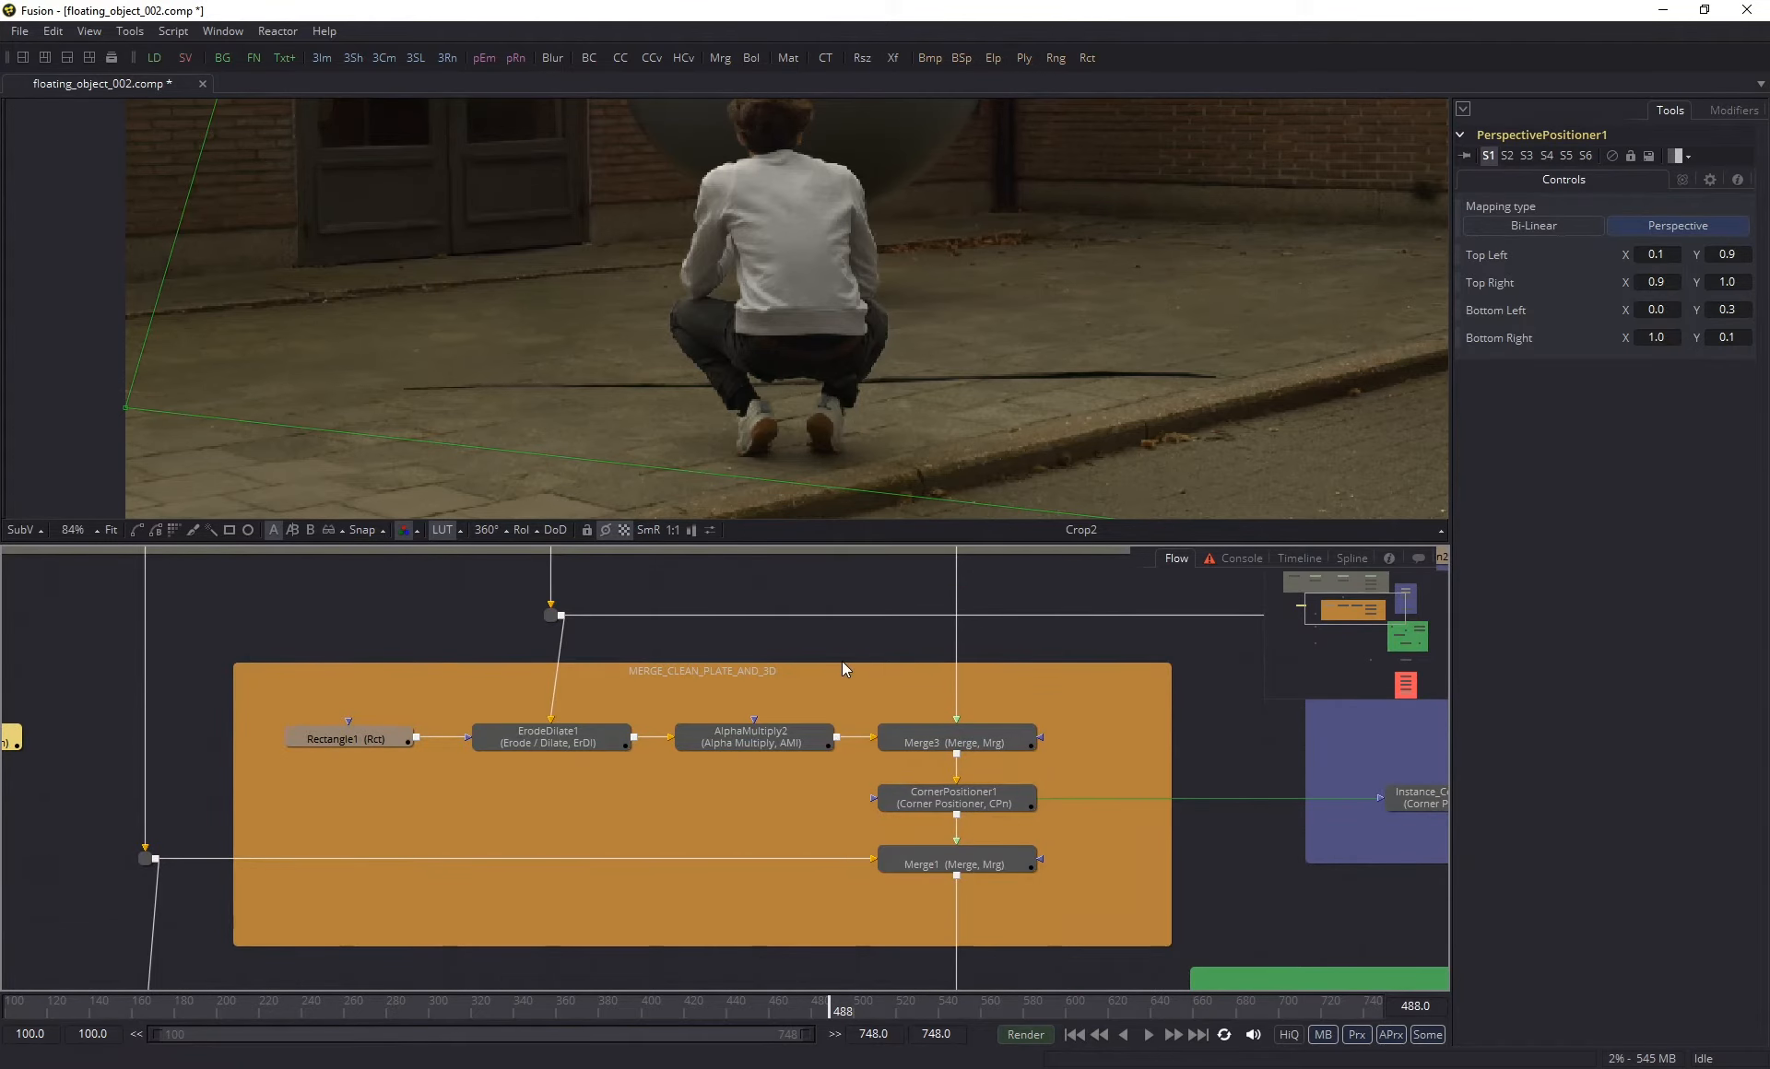
pyautogui.scroll(-3, 840, 662)
pyautogui.scroll(2, 601, 738)
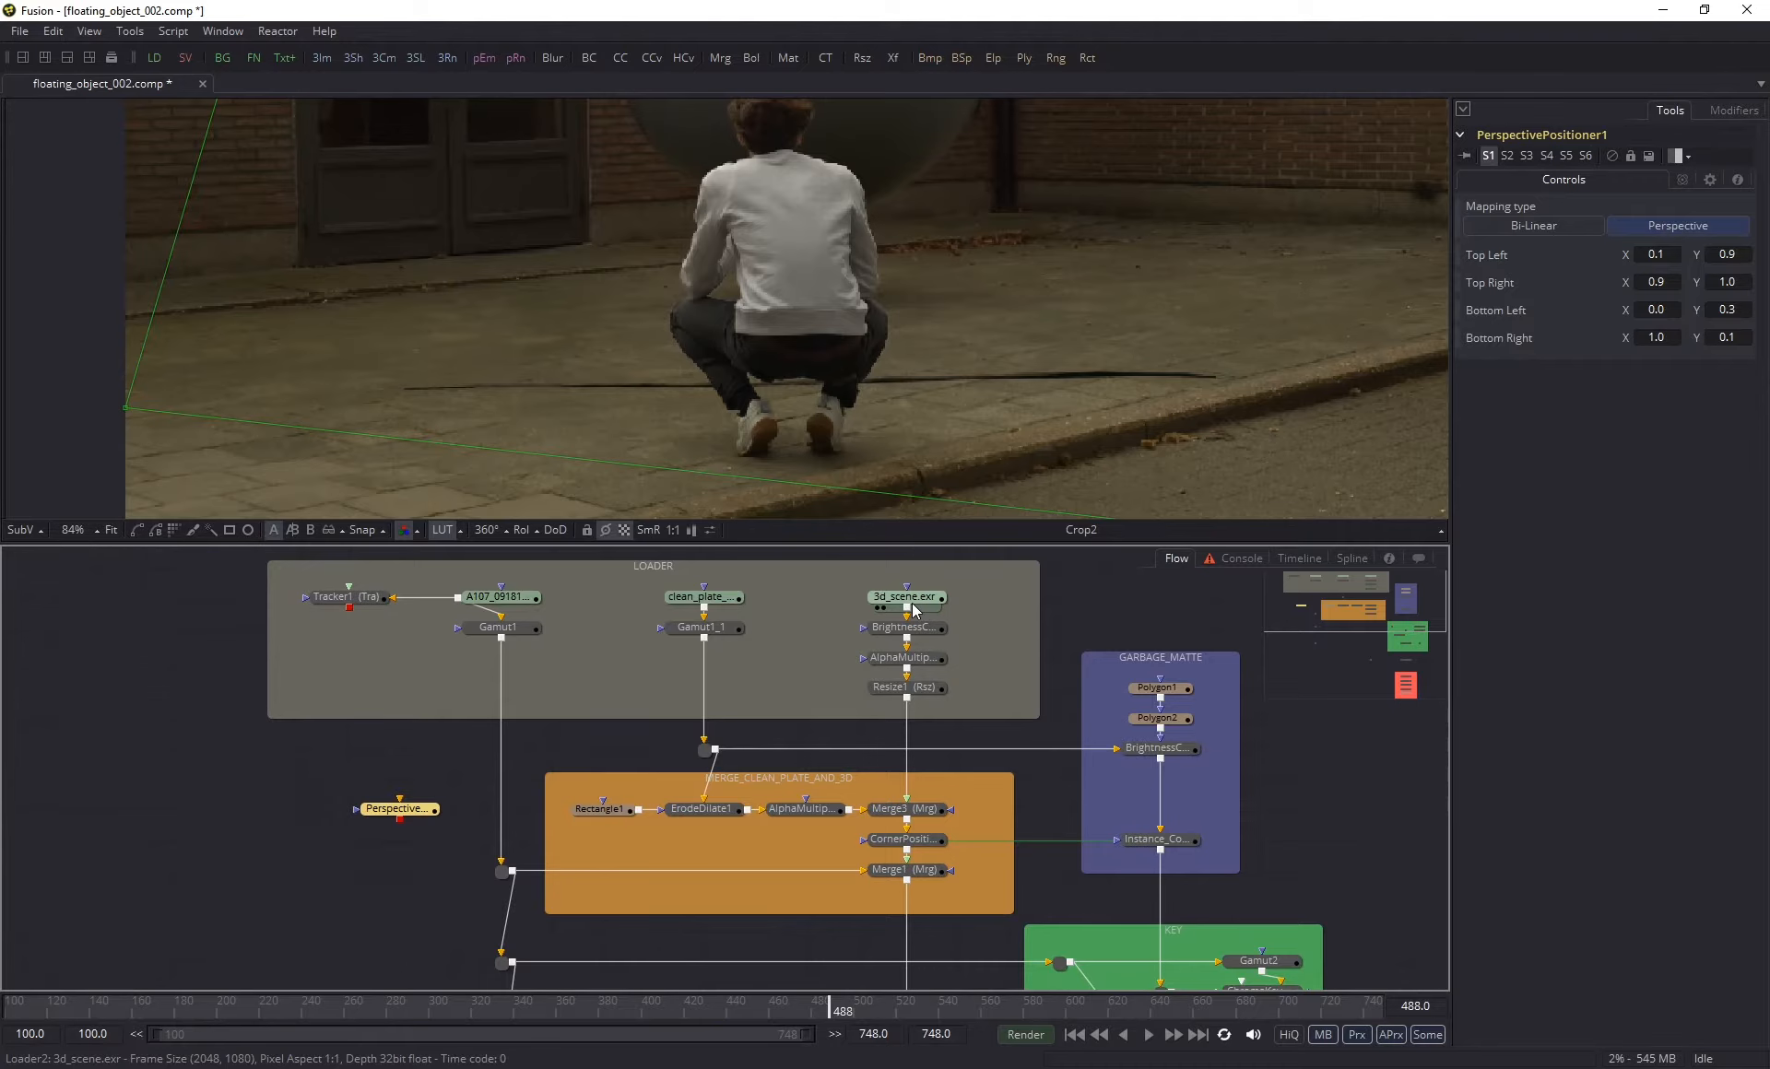
pyautogui.moveTo(912, 605)
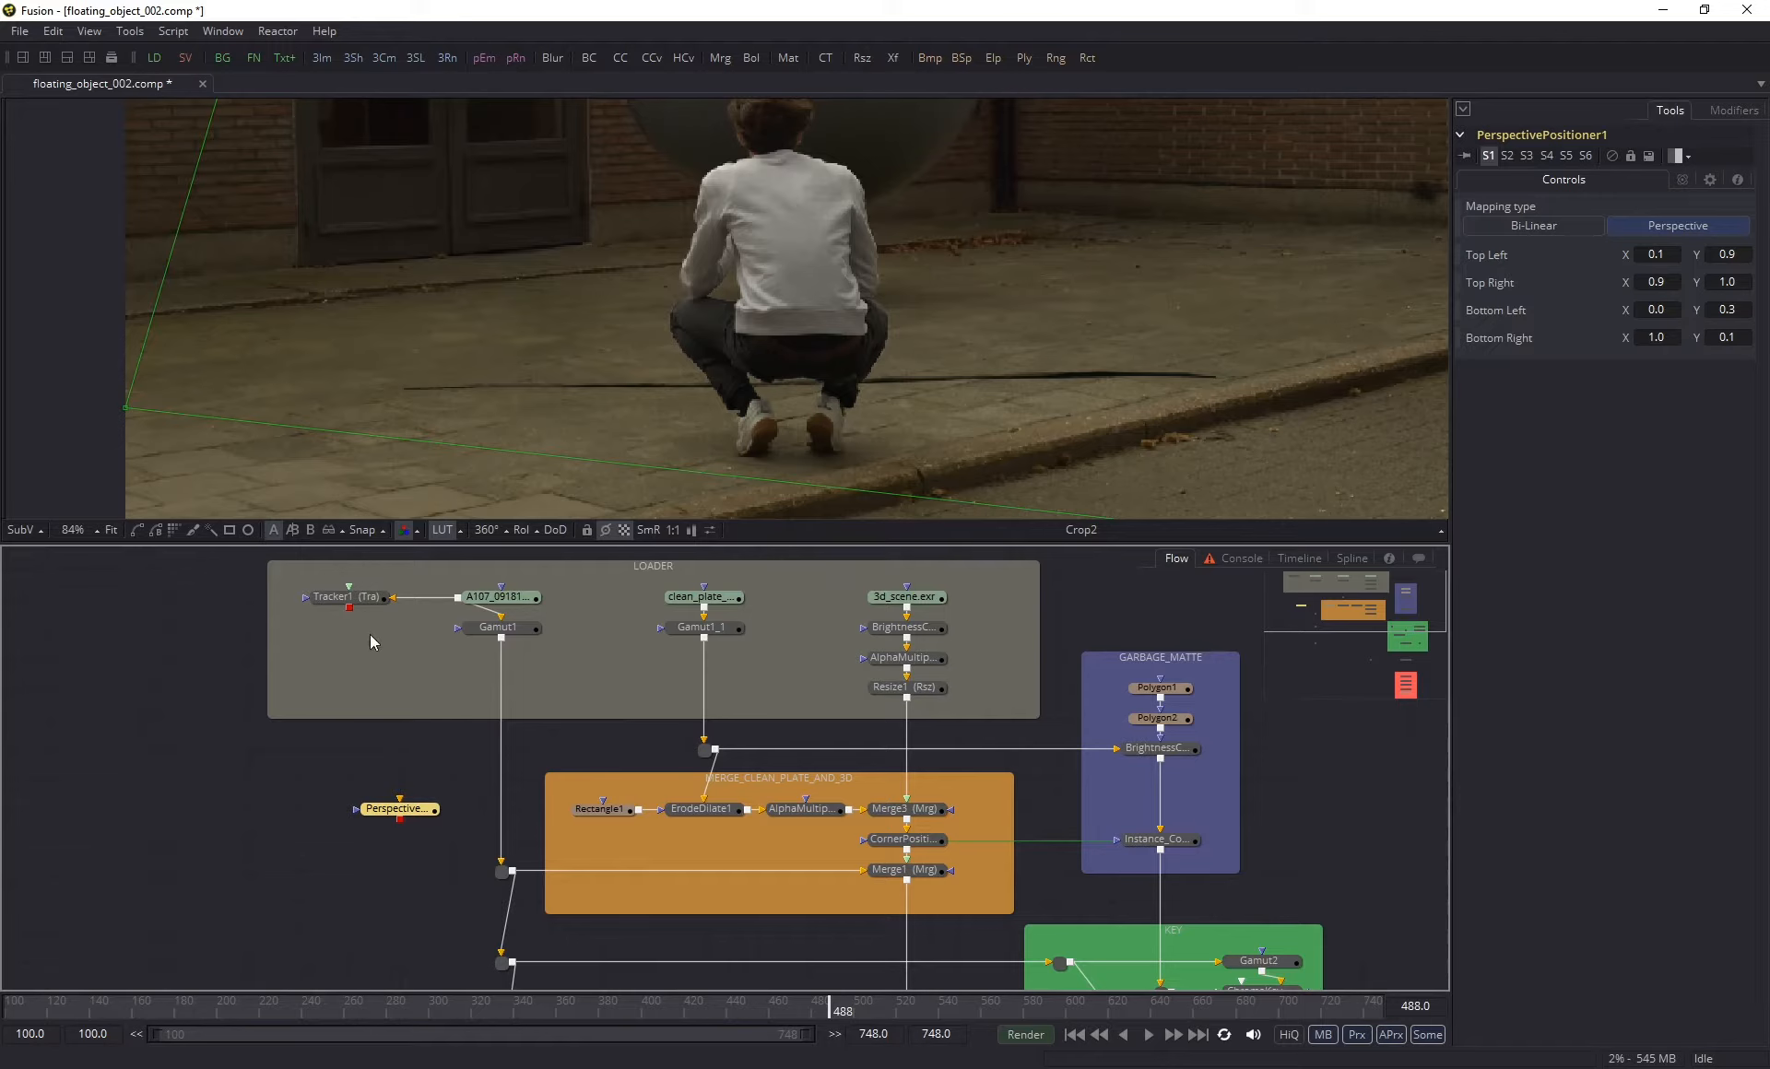
pyautogui.rightClick(1501, 255)
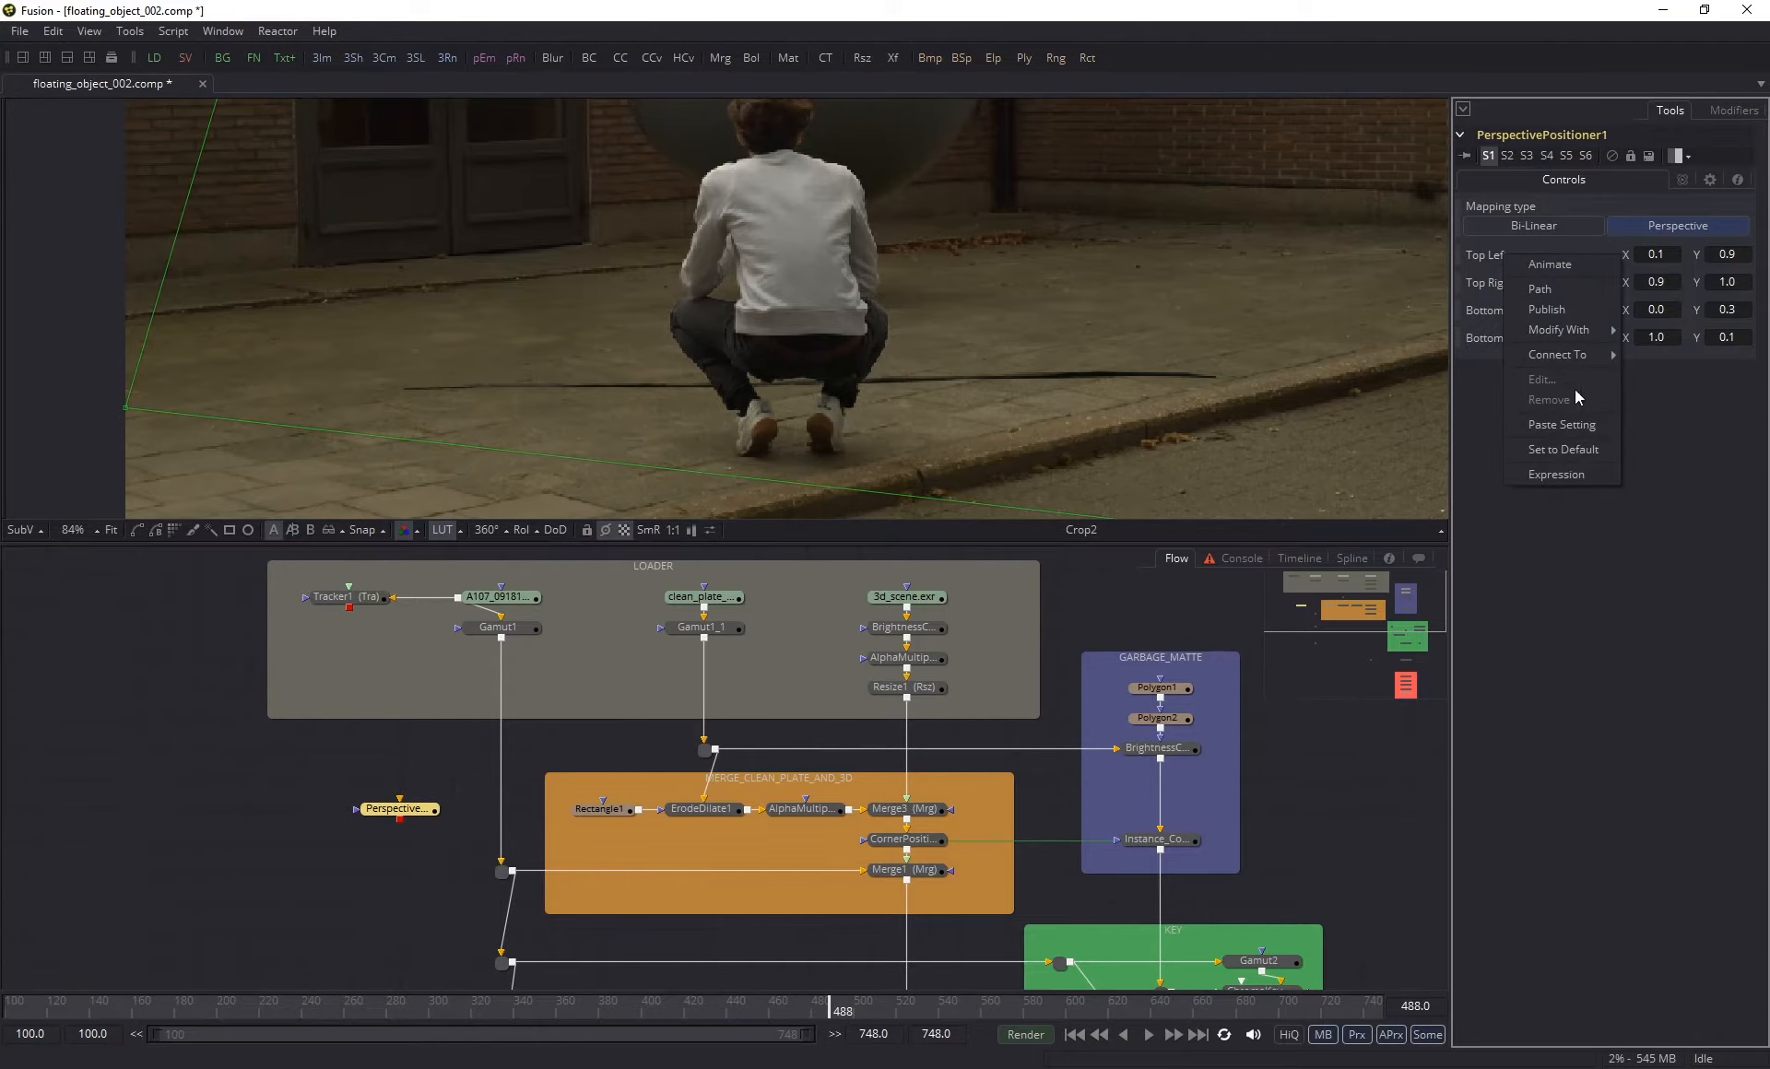
pyautogui.moveTo(1574, 359)
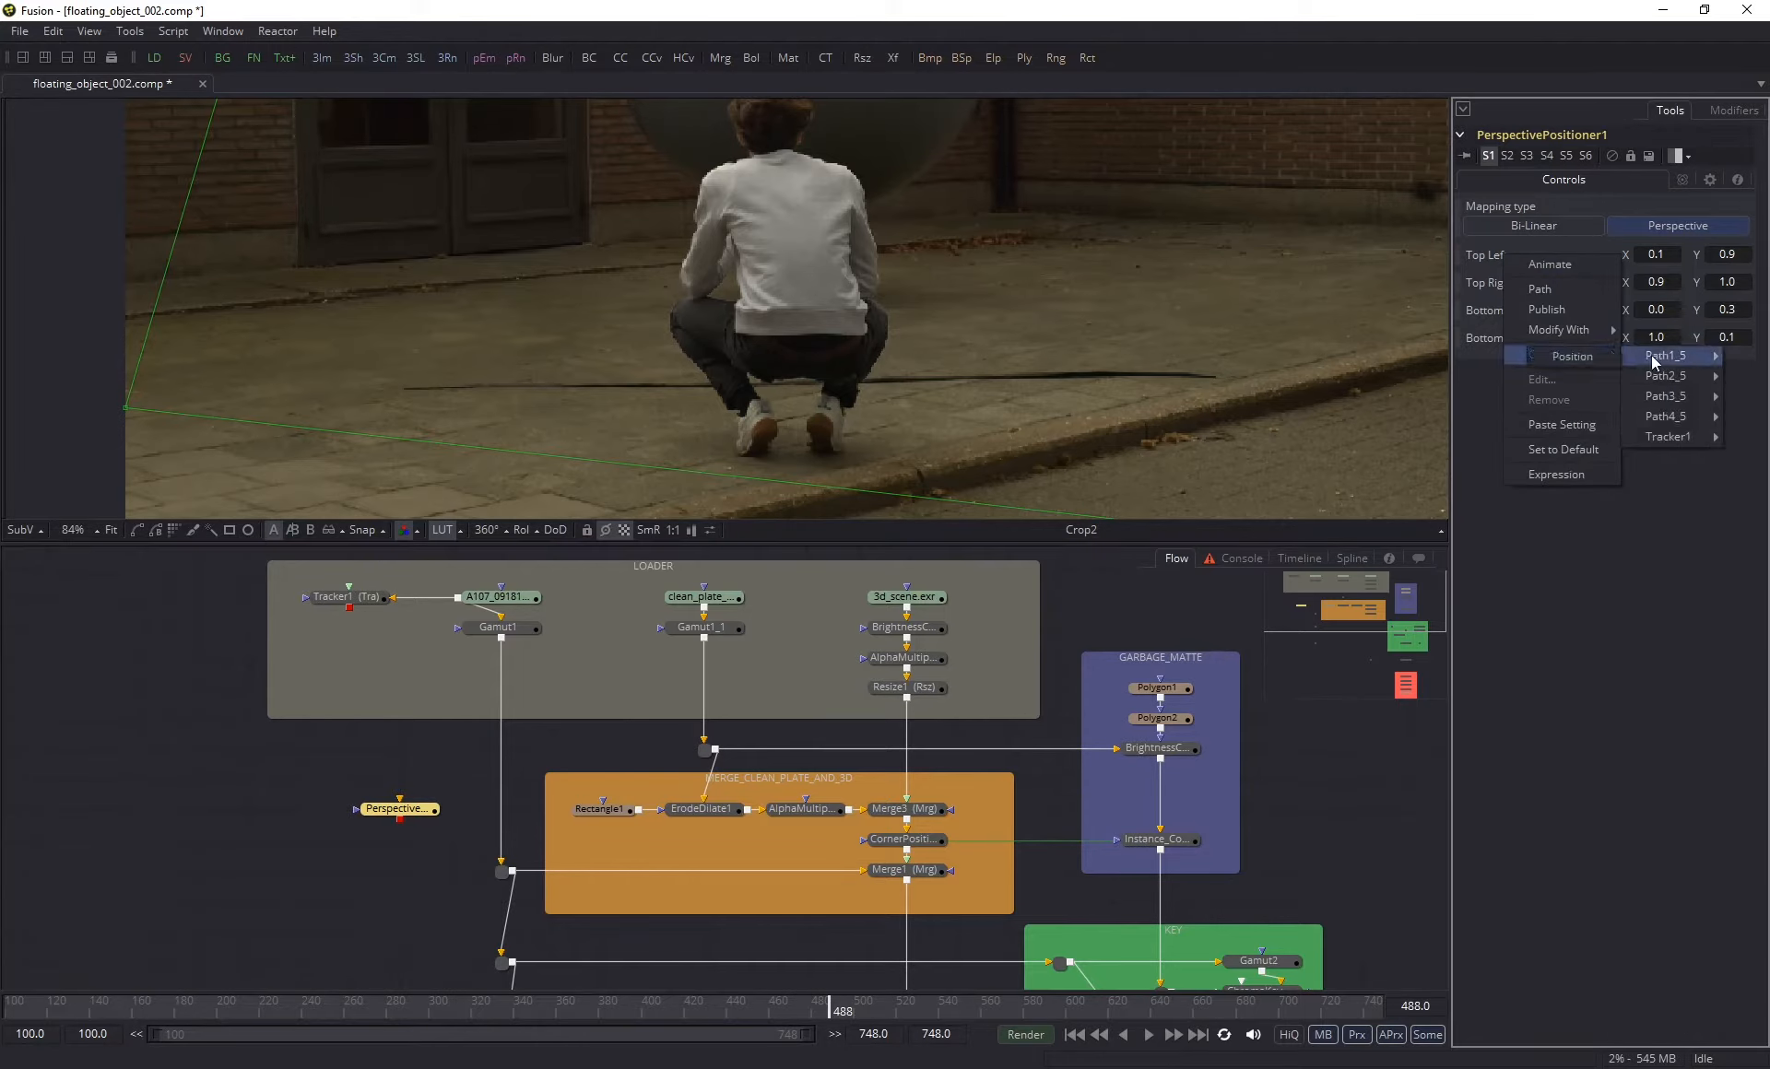
pyautogui.click(1595, 356)
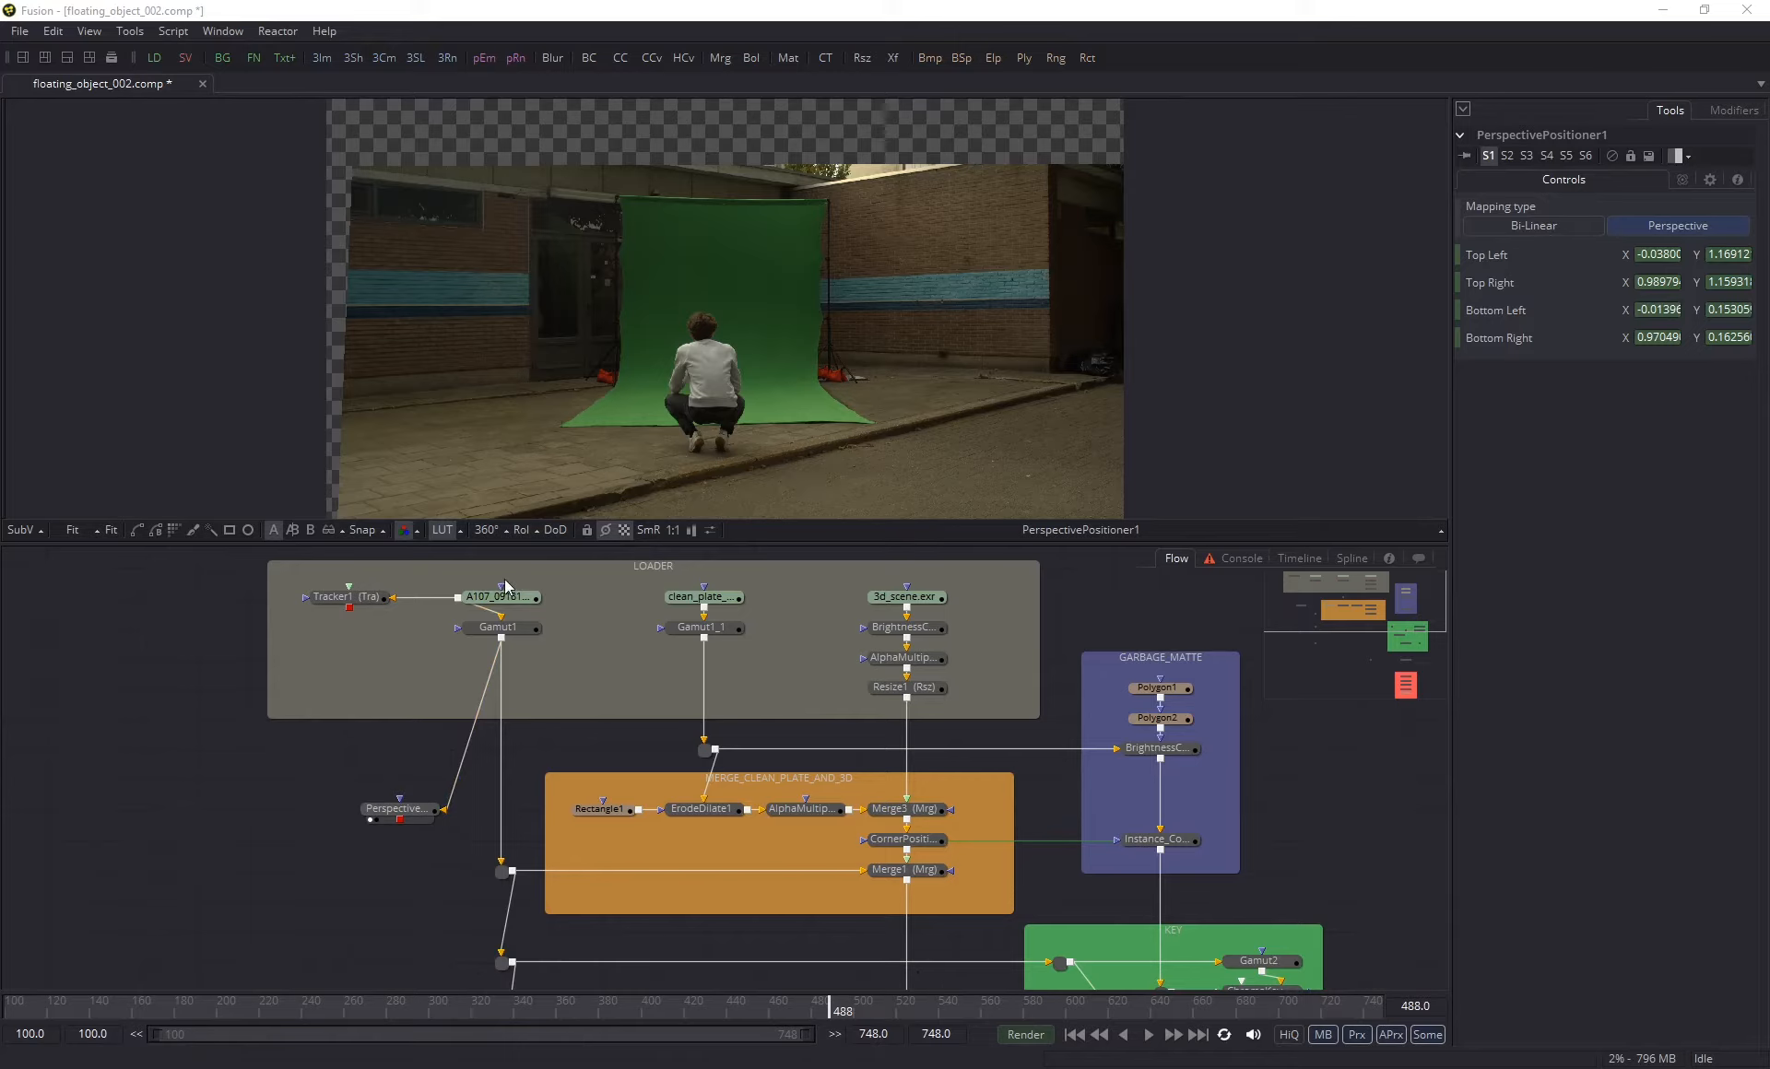
# - Check the stabilised footage at frames 454, 367 and 341, inspecting the green screen's lower edge behind the man's legs
pyautogui.click(758, 1009)
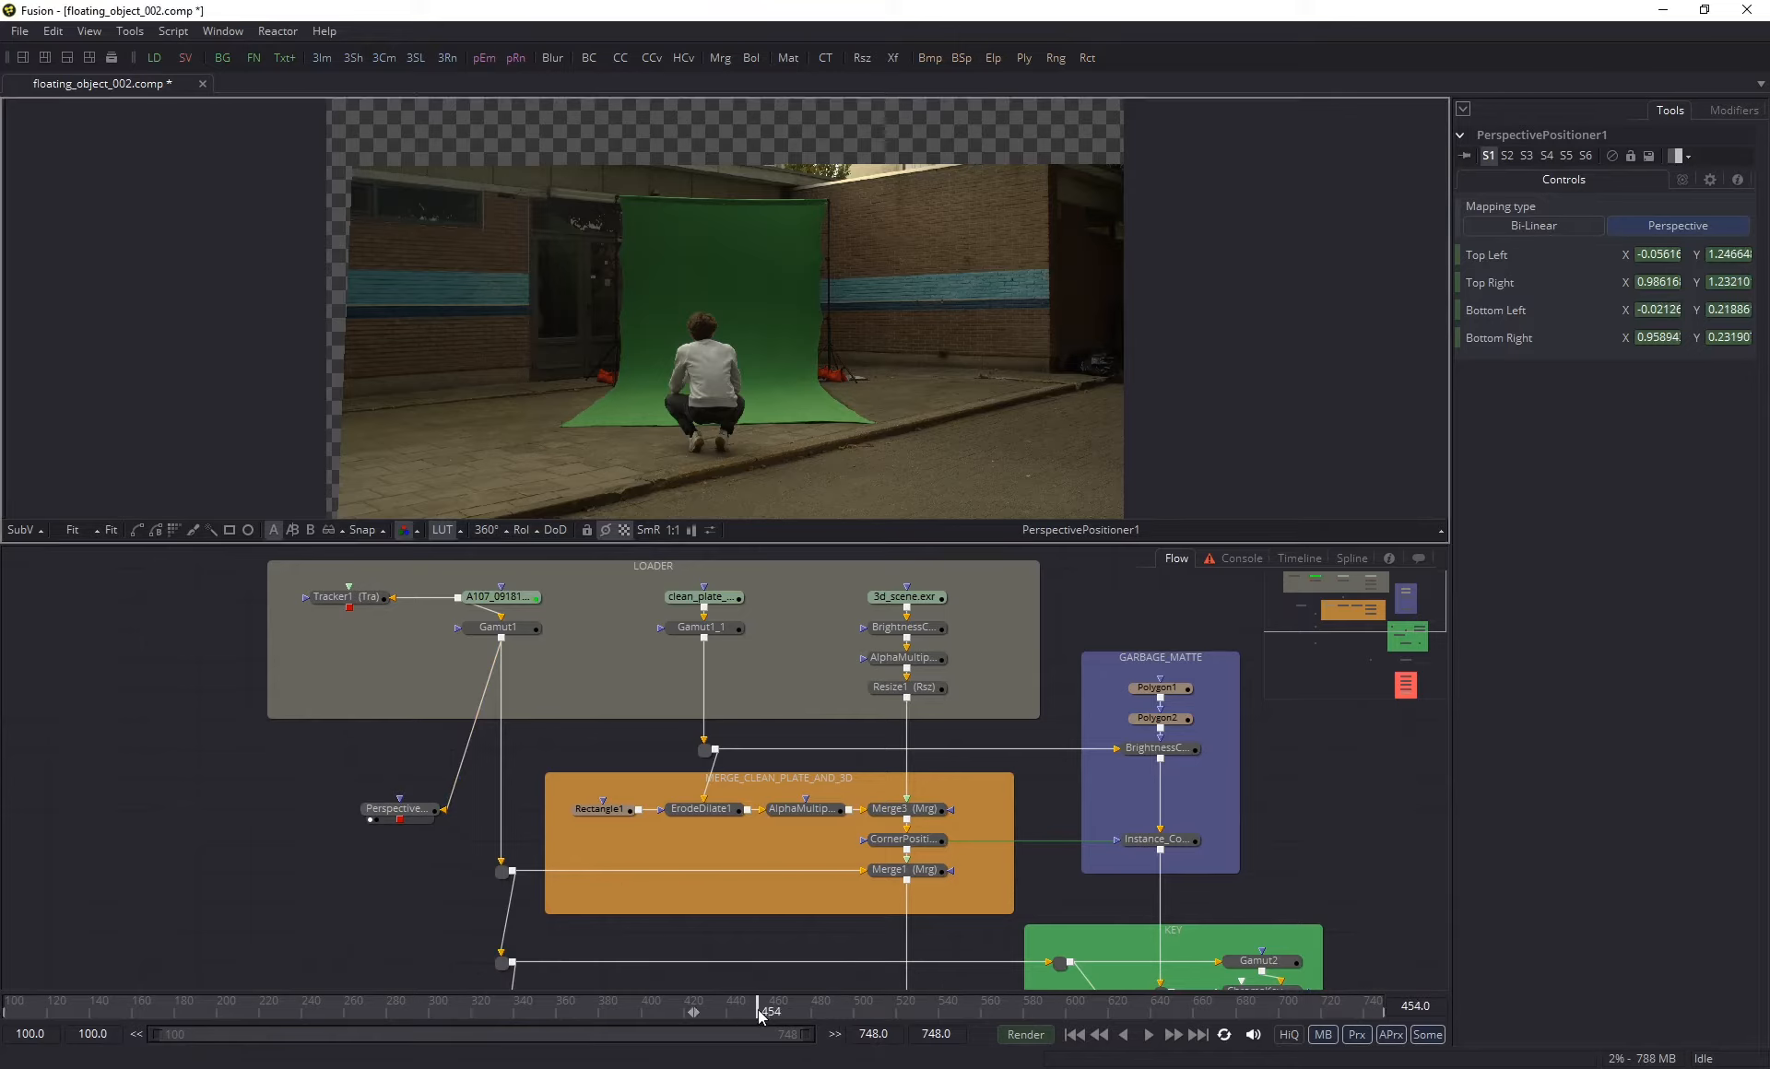
pyautogui.moveTo(684, 1008); pyautogui.dragTo(574, 1004)
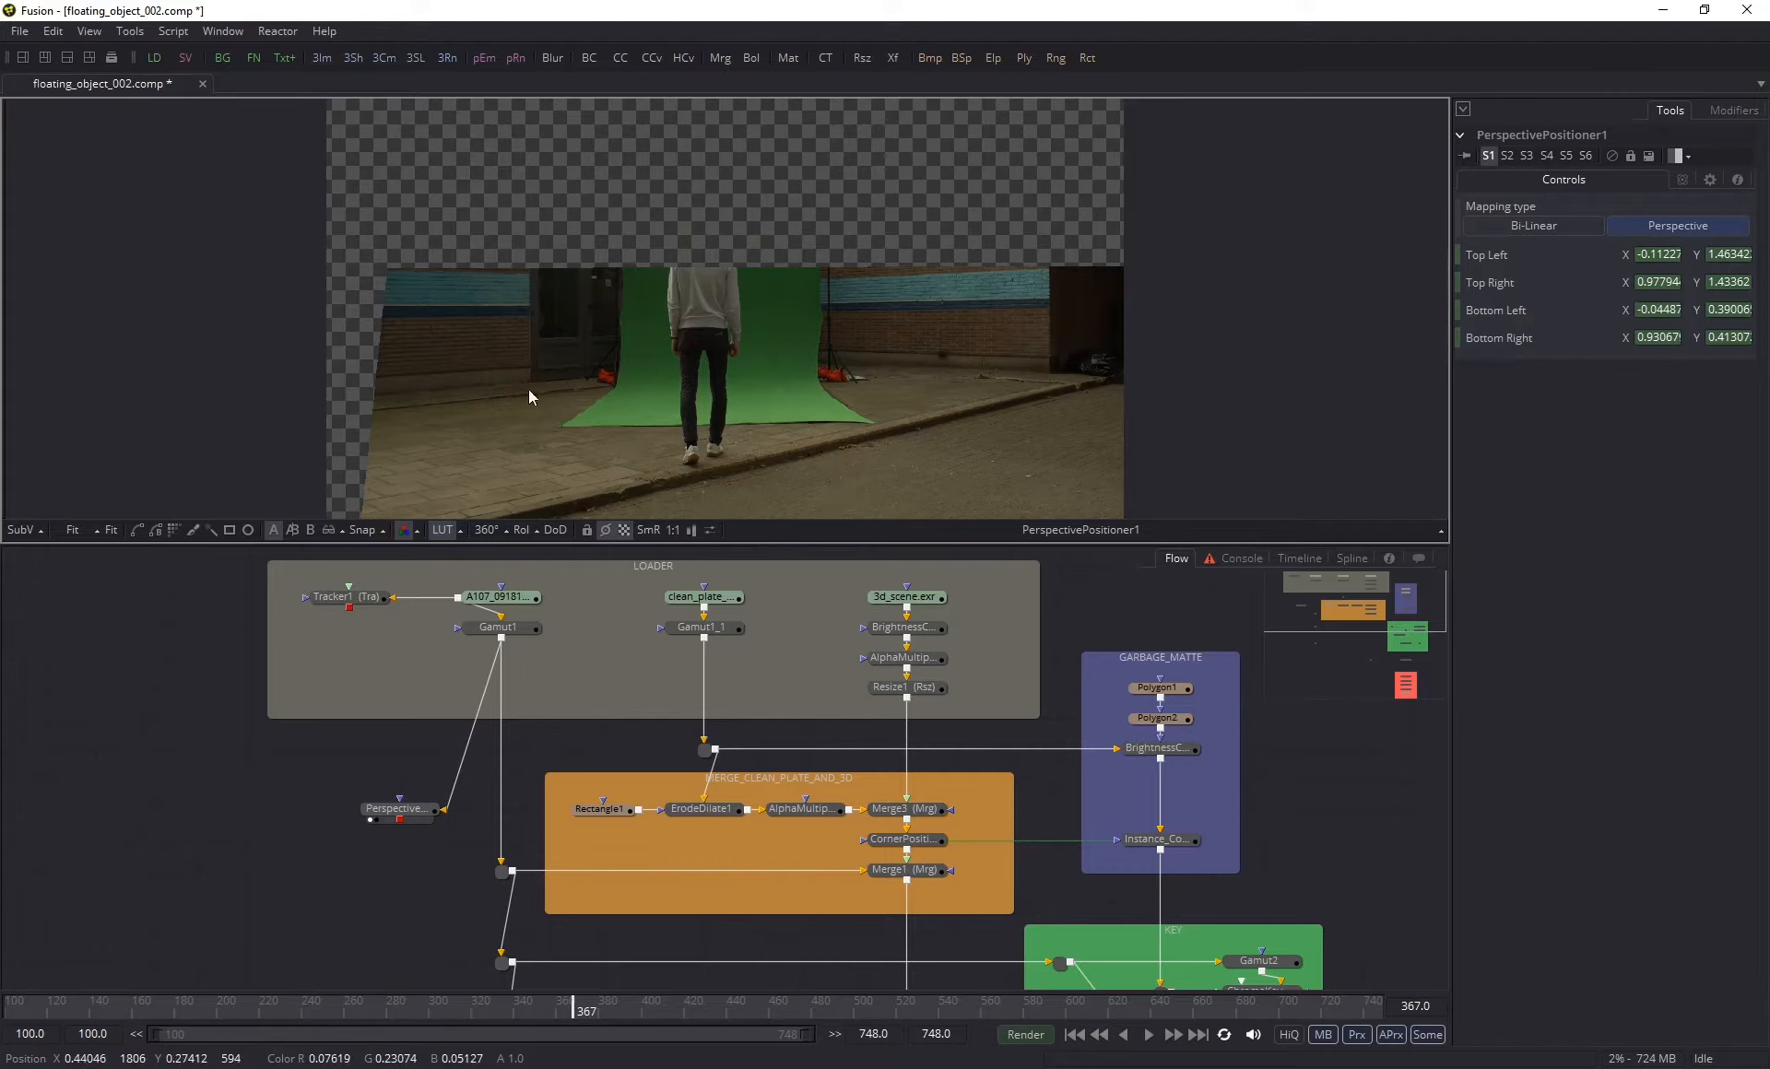
pyautogui.click(518, 1008)
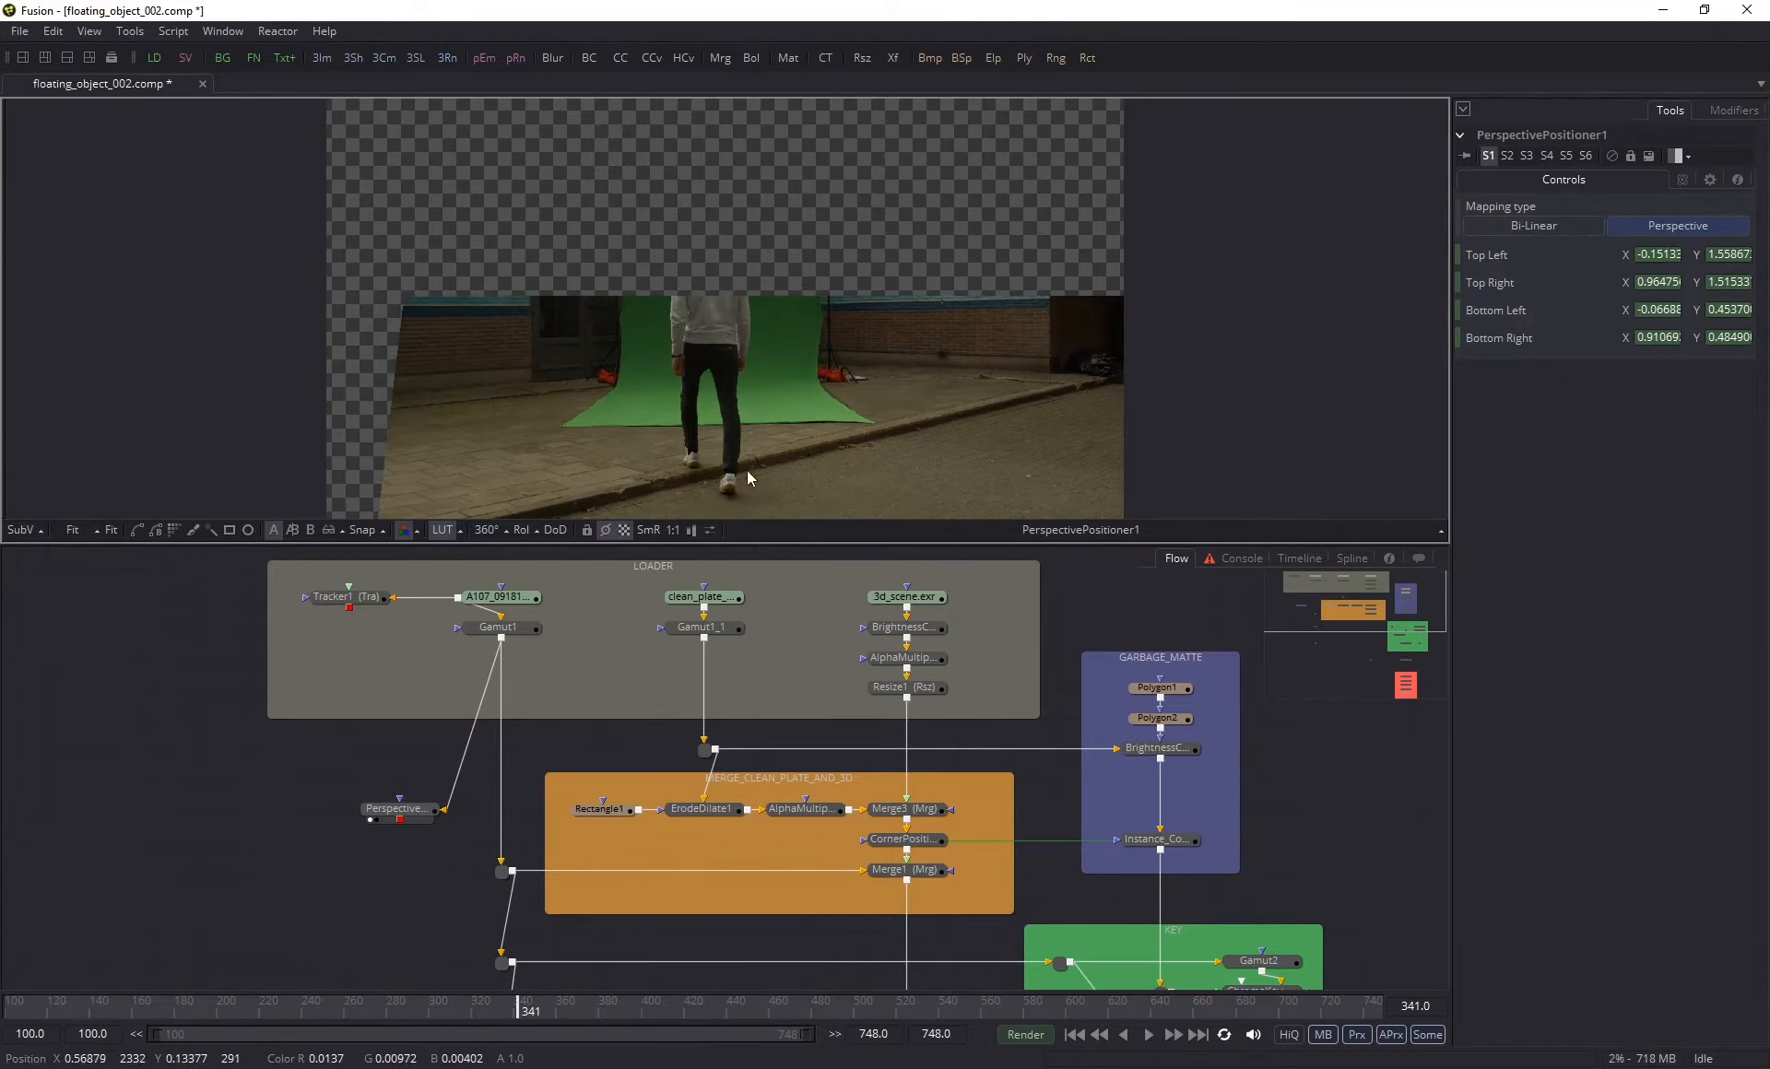
pyautogui.scroll(3, 688, 442)
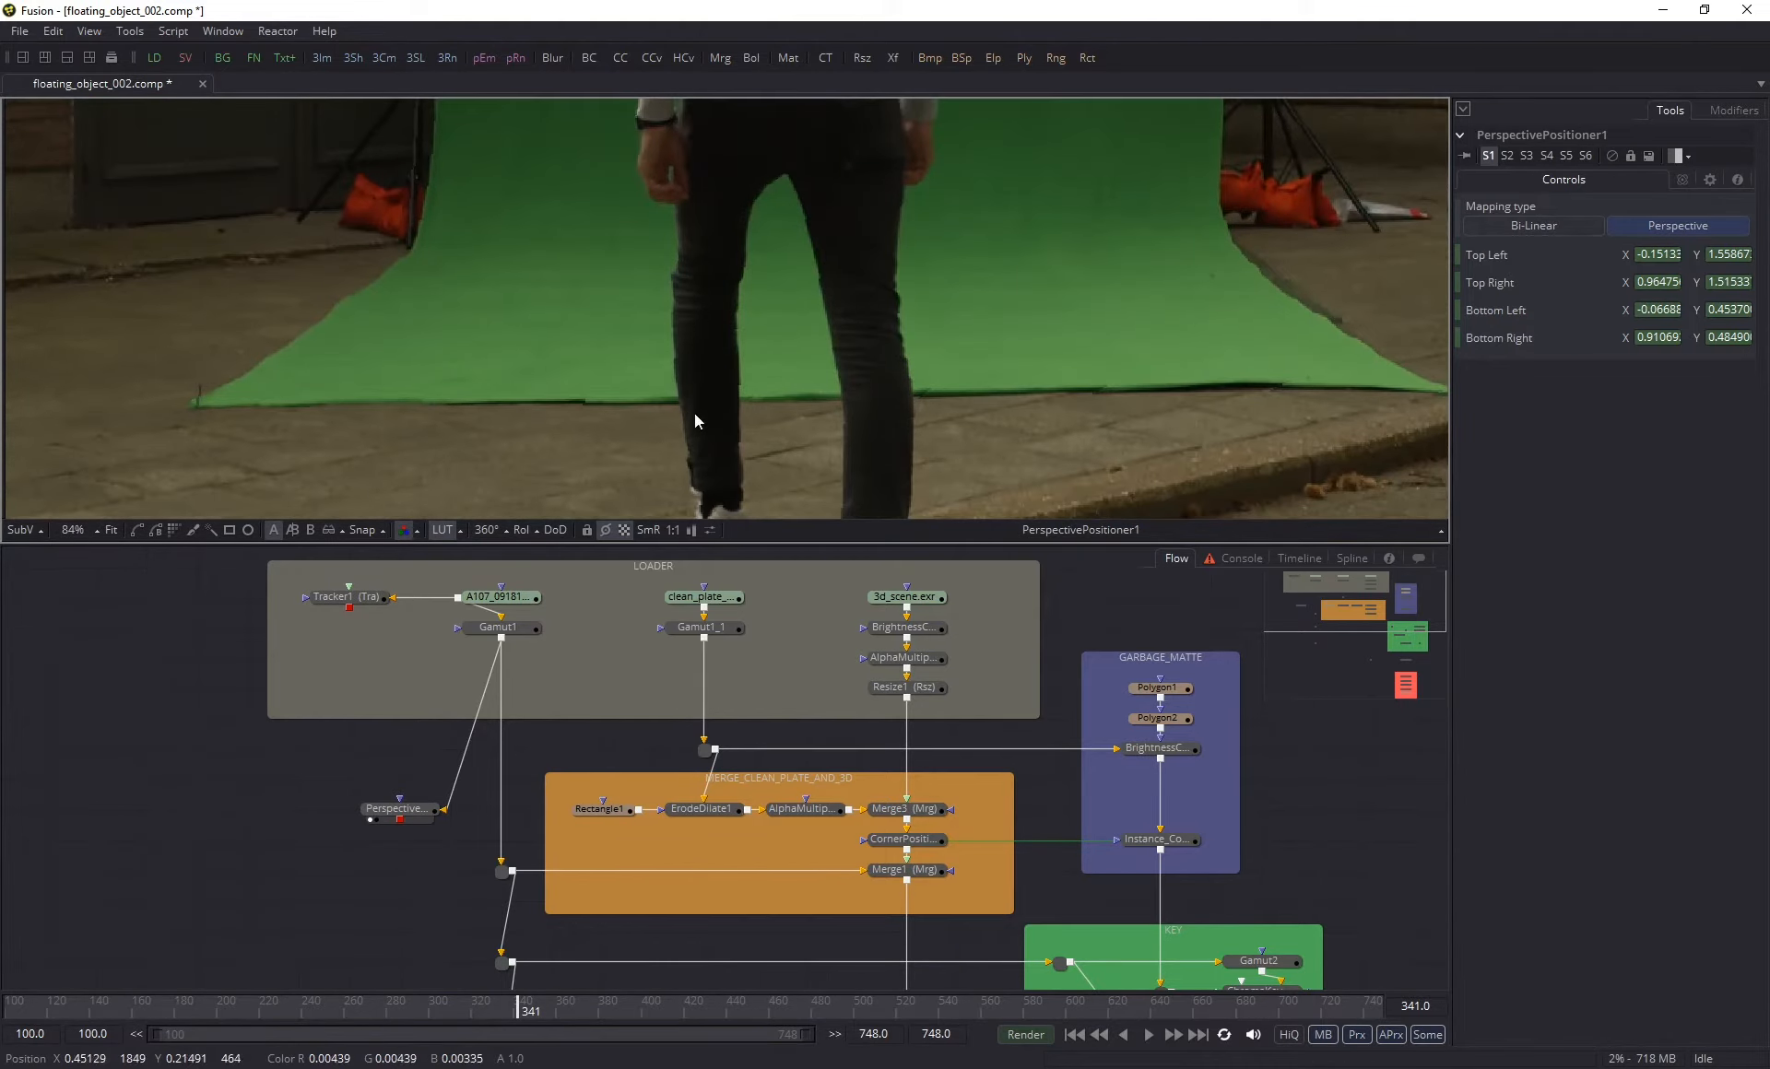
pyautogui.scroll(2, 695, 414)
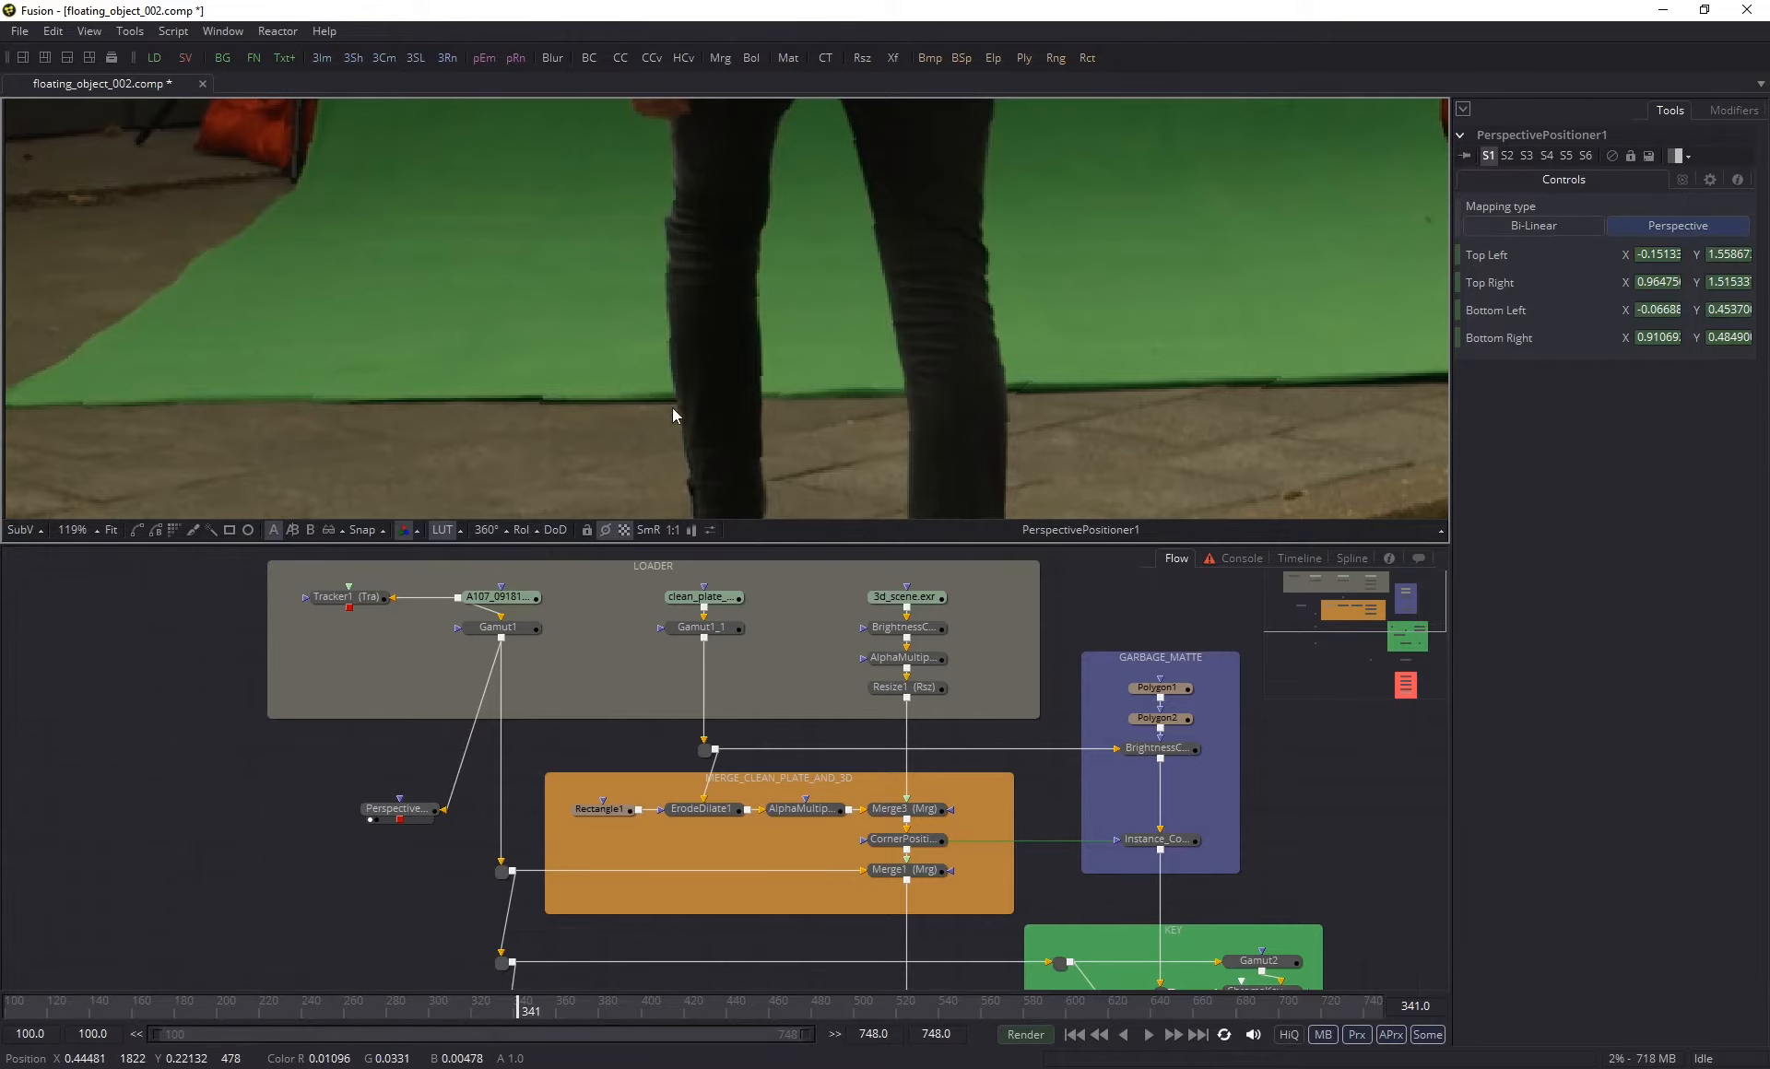
pyautogui.scroll(4, 683, 410)
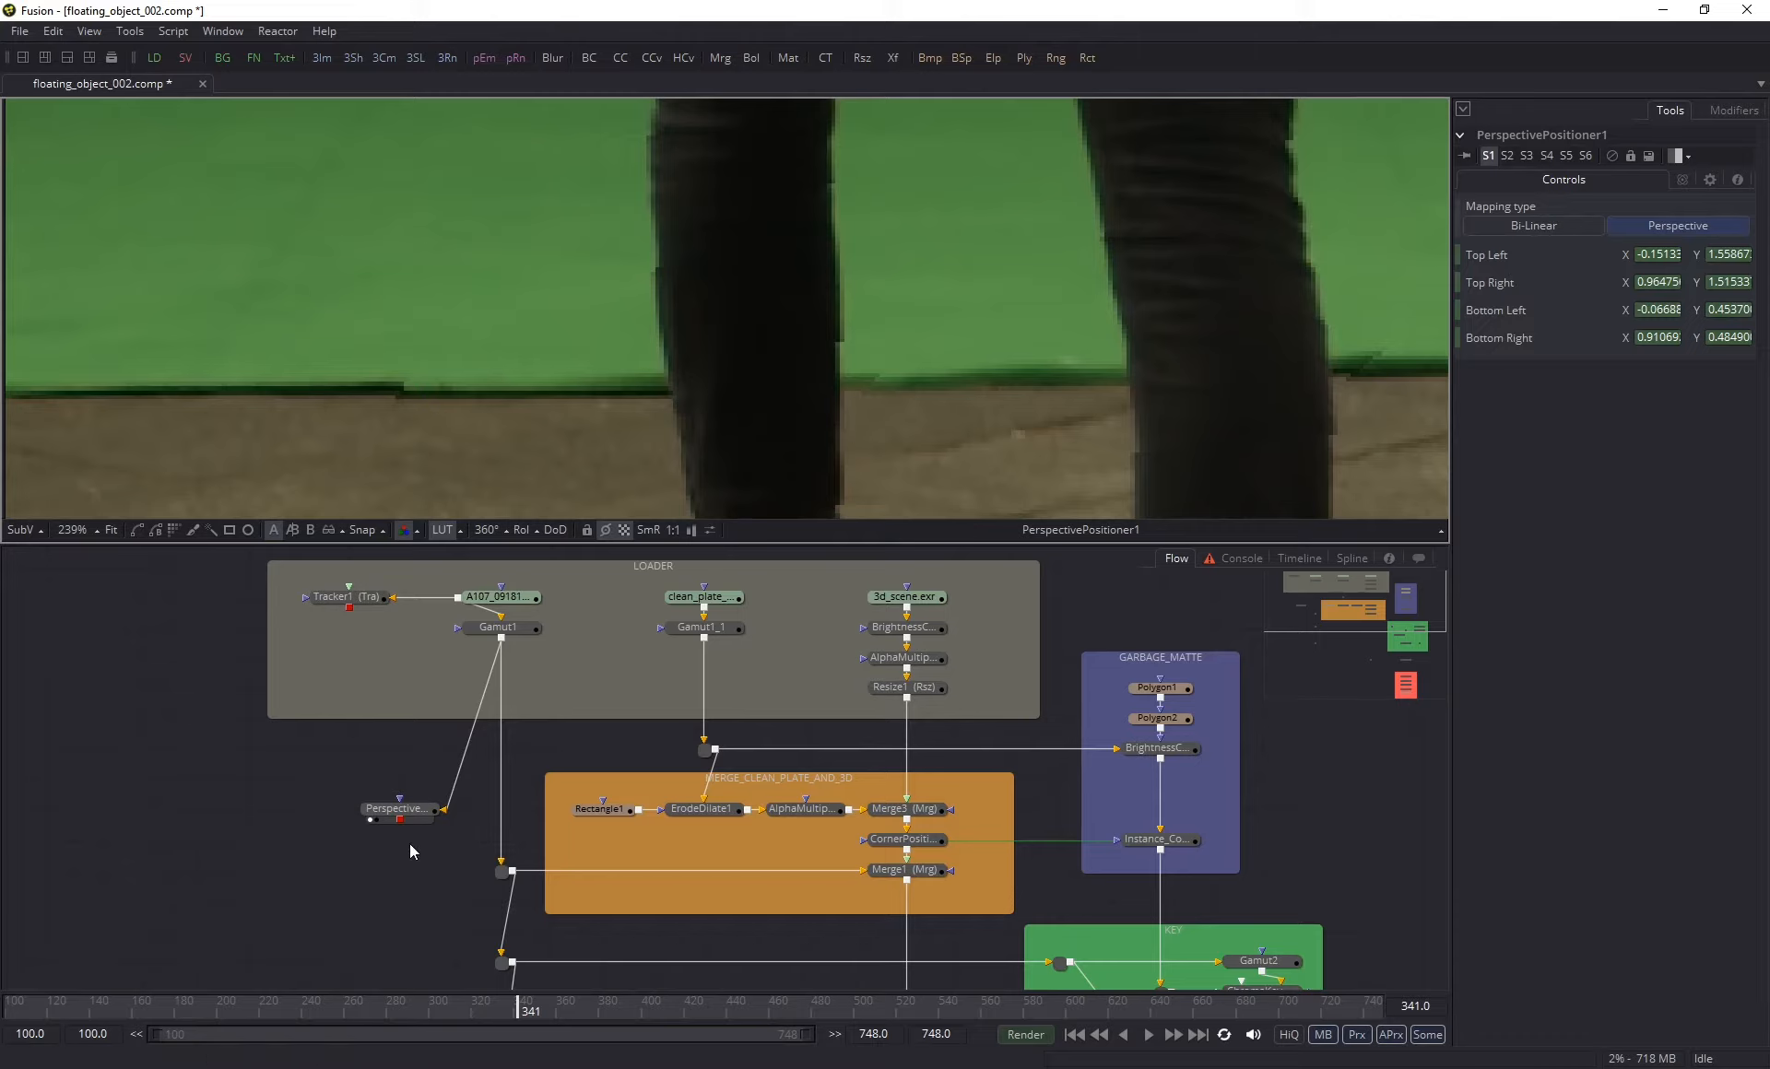
# - Place the Perspective Positioner just below the LOADER group and merge the Gamut1_1 clean plate over its output
pyautogui.moveTo(390, 821); pyautogui.dragTo(339, 761)
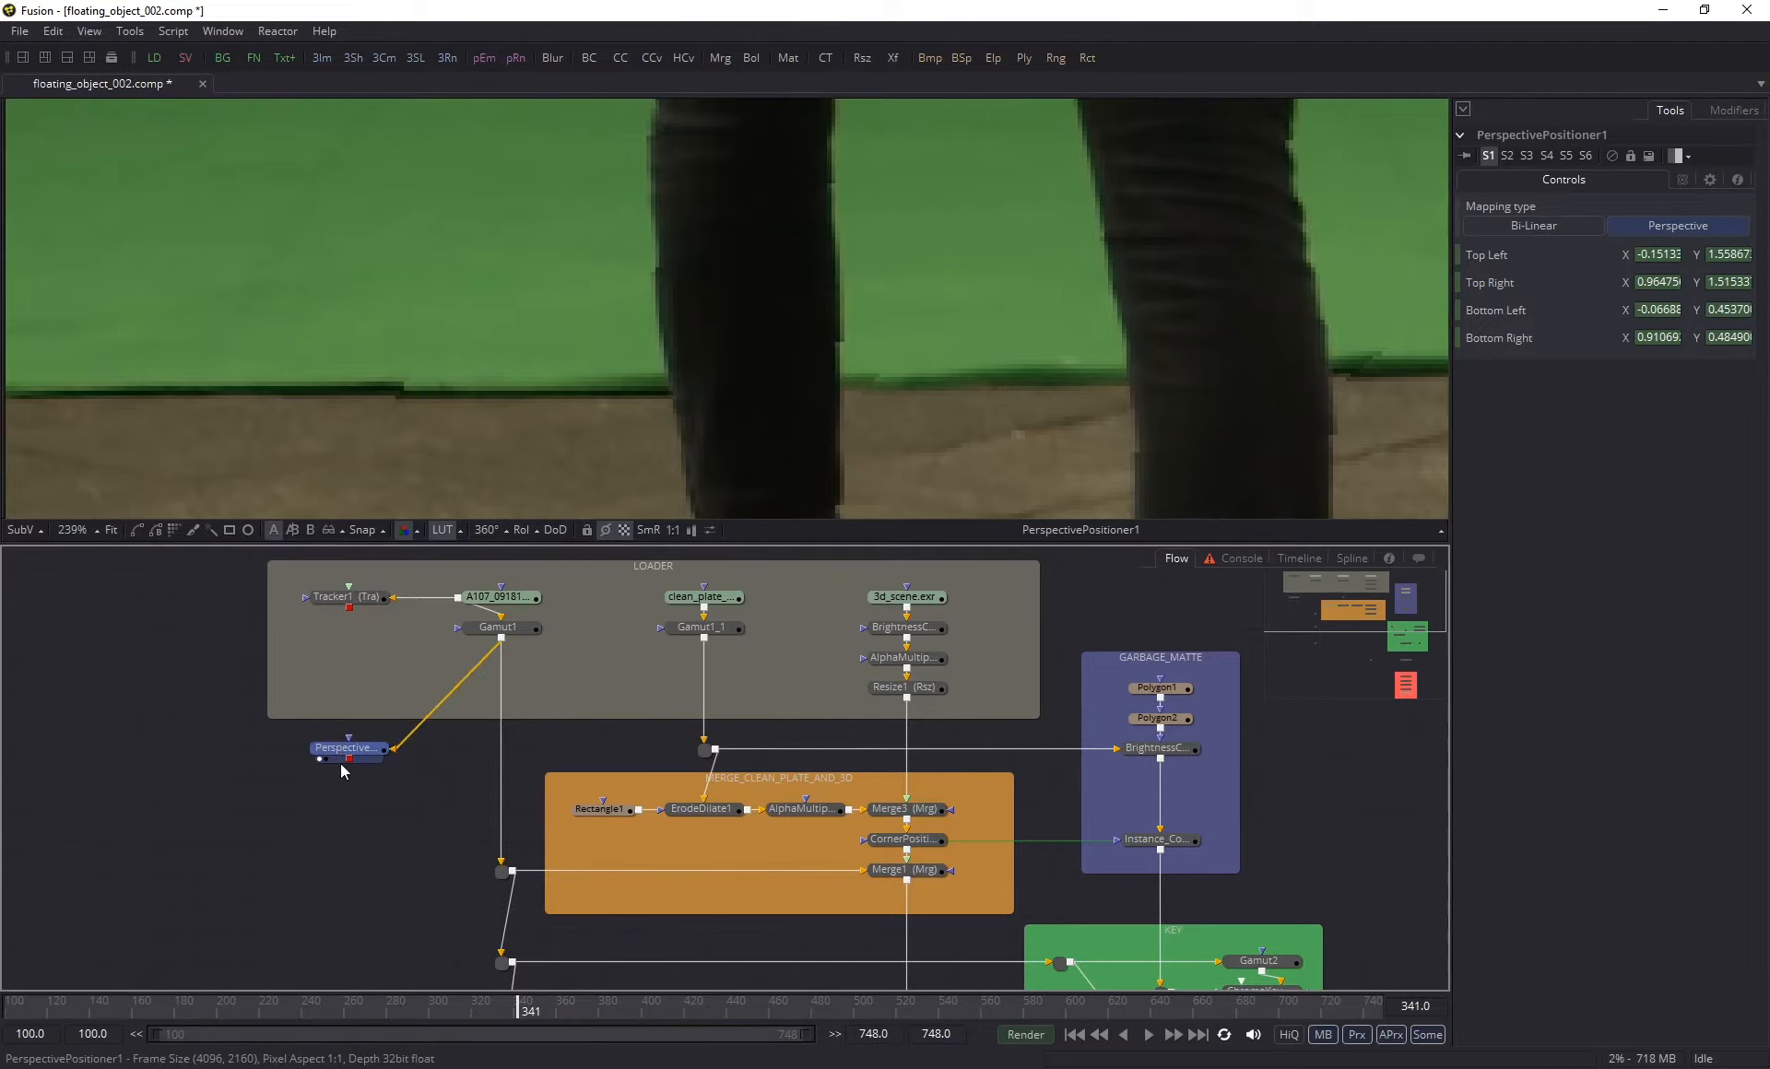
pyautogui.click(341, 745)
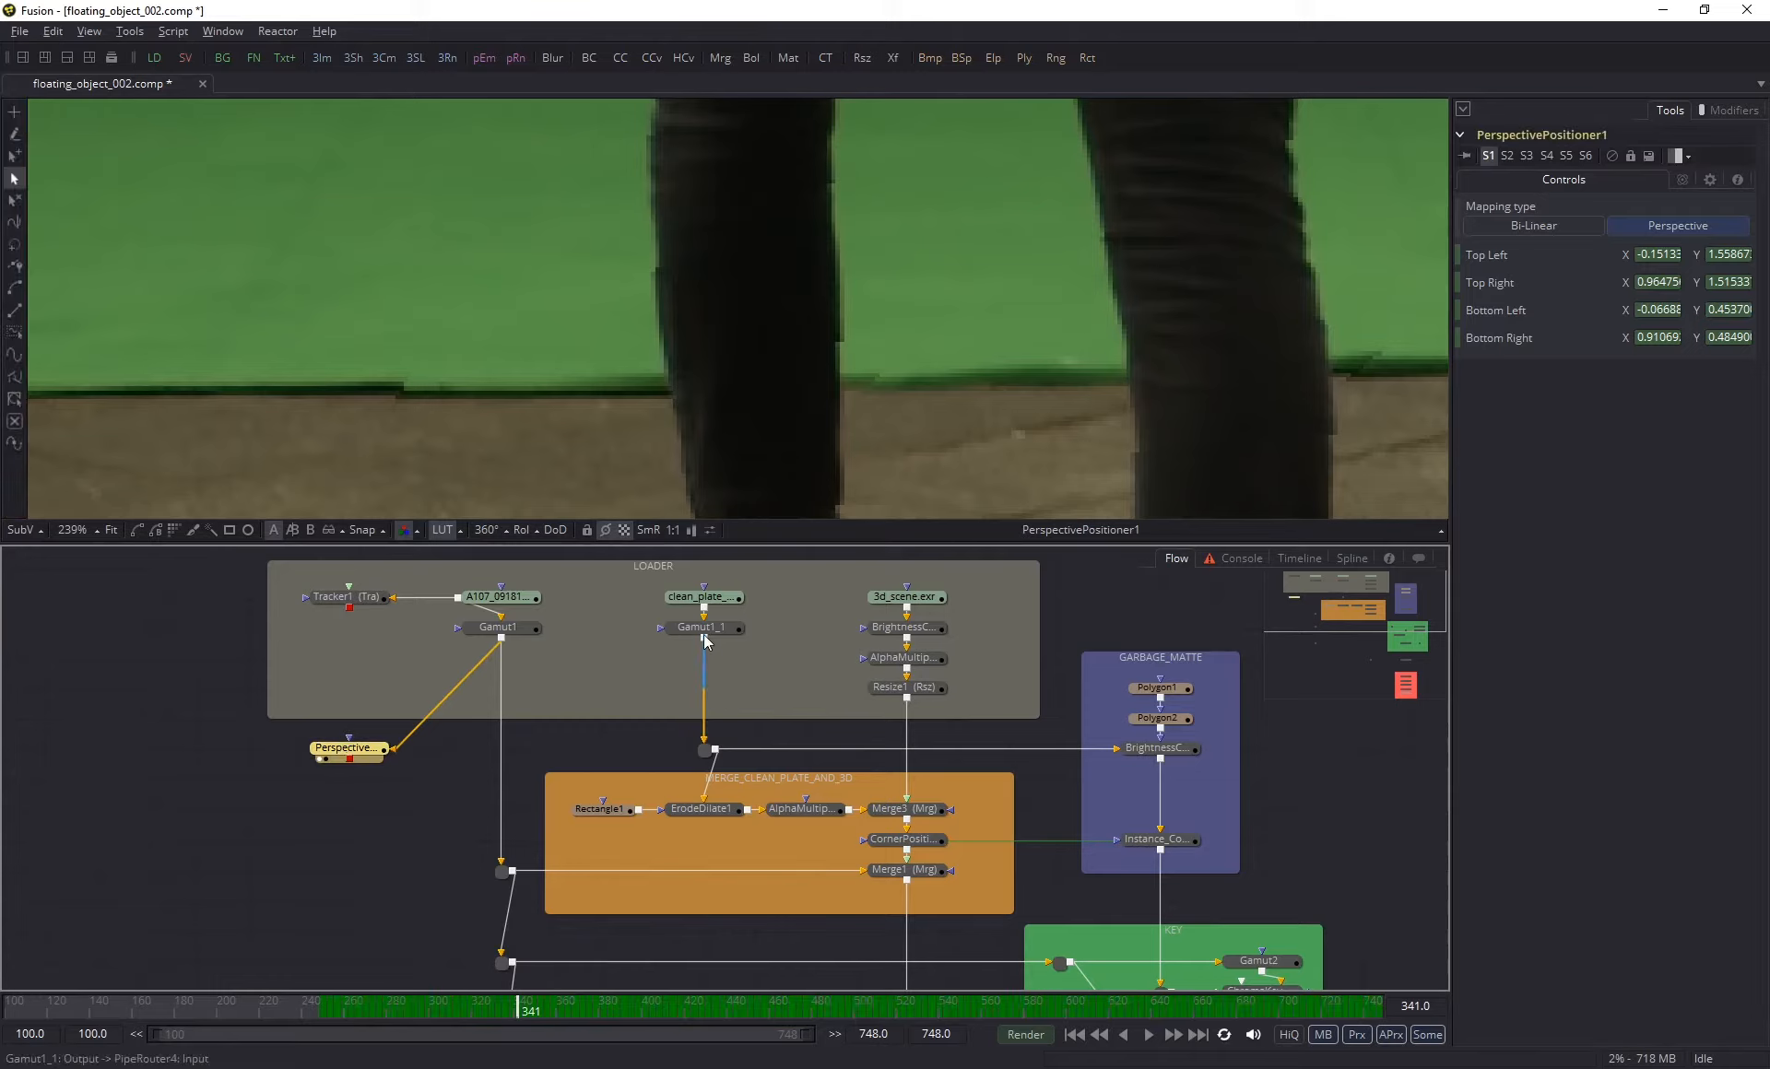
pyautogui.moveTo(691, 666); pyautogui.dragTo(350, 765)
pyautogui.rightClick(350, 765)
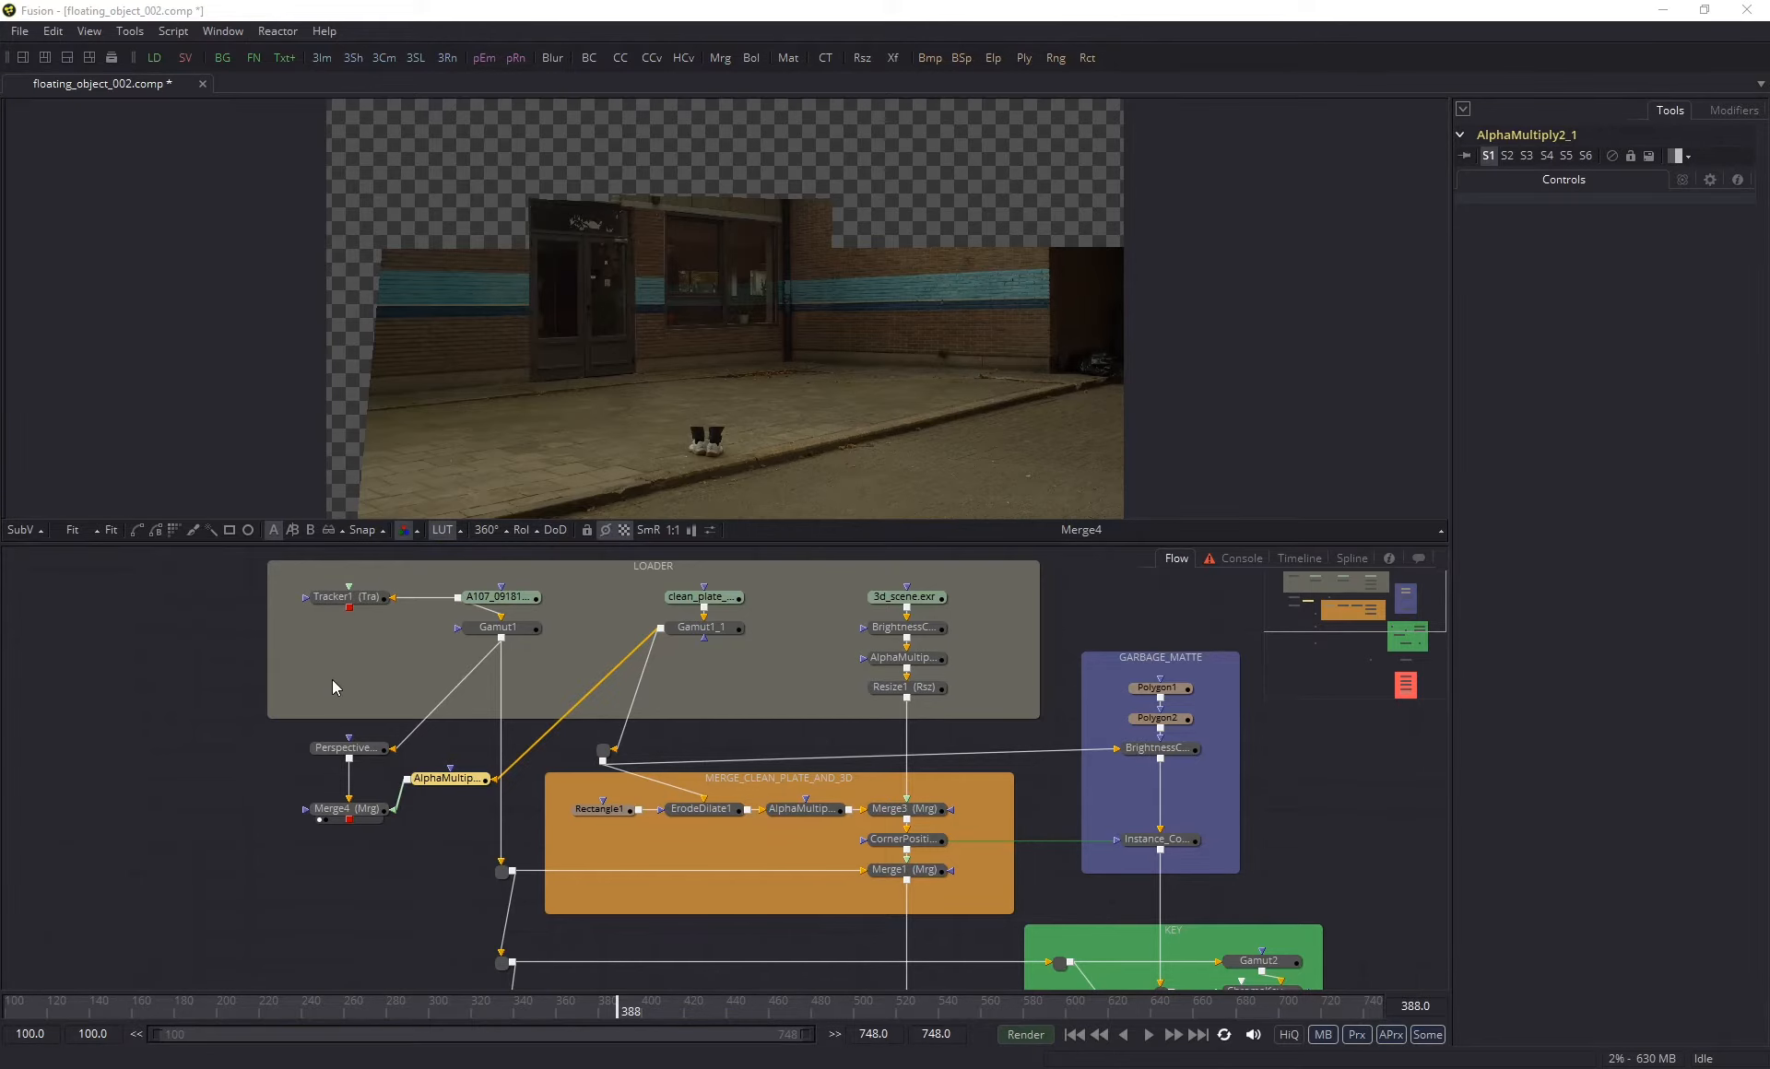
# - Open Tracker1's Operation settings to examine the match move, corner and perspective positioning options
pyautogui.click(331, 601)
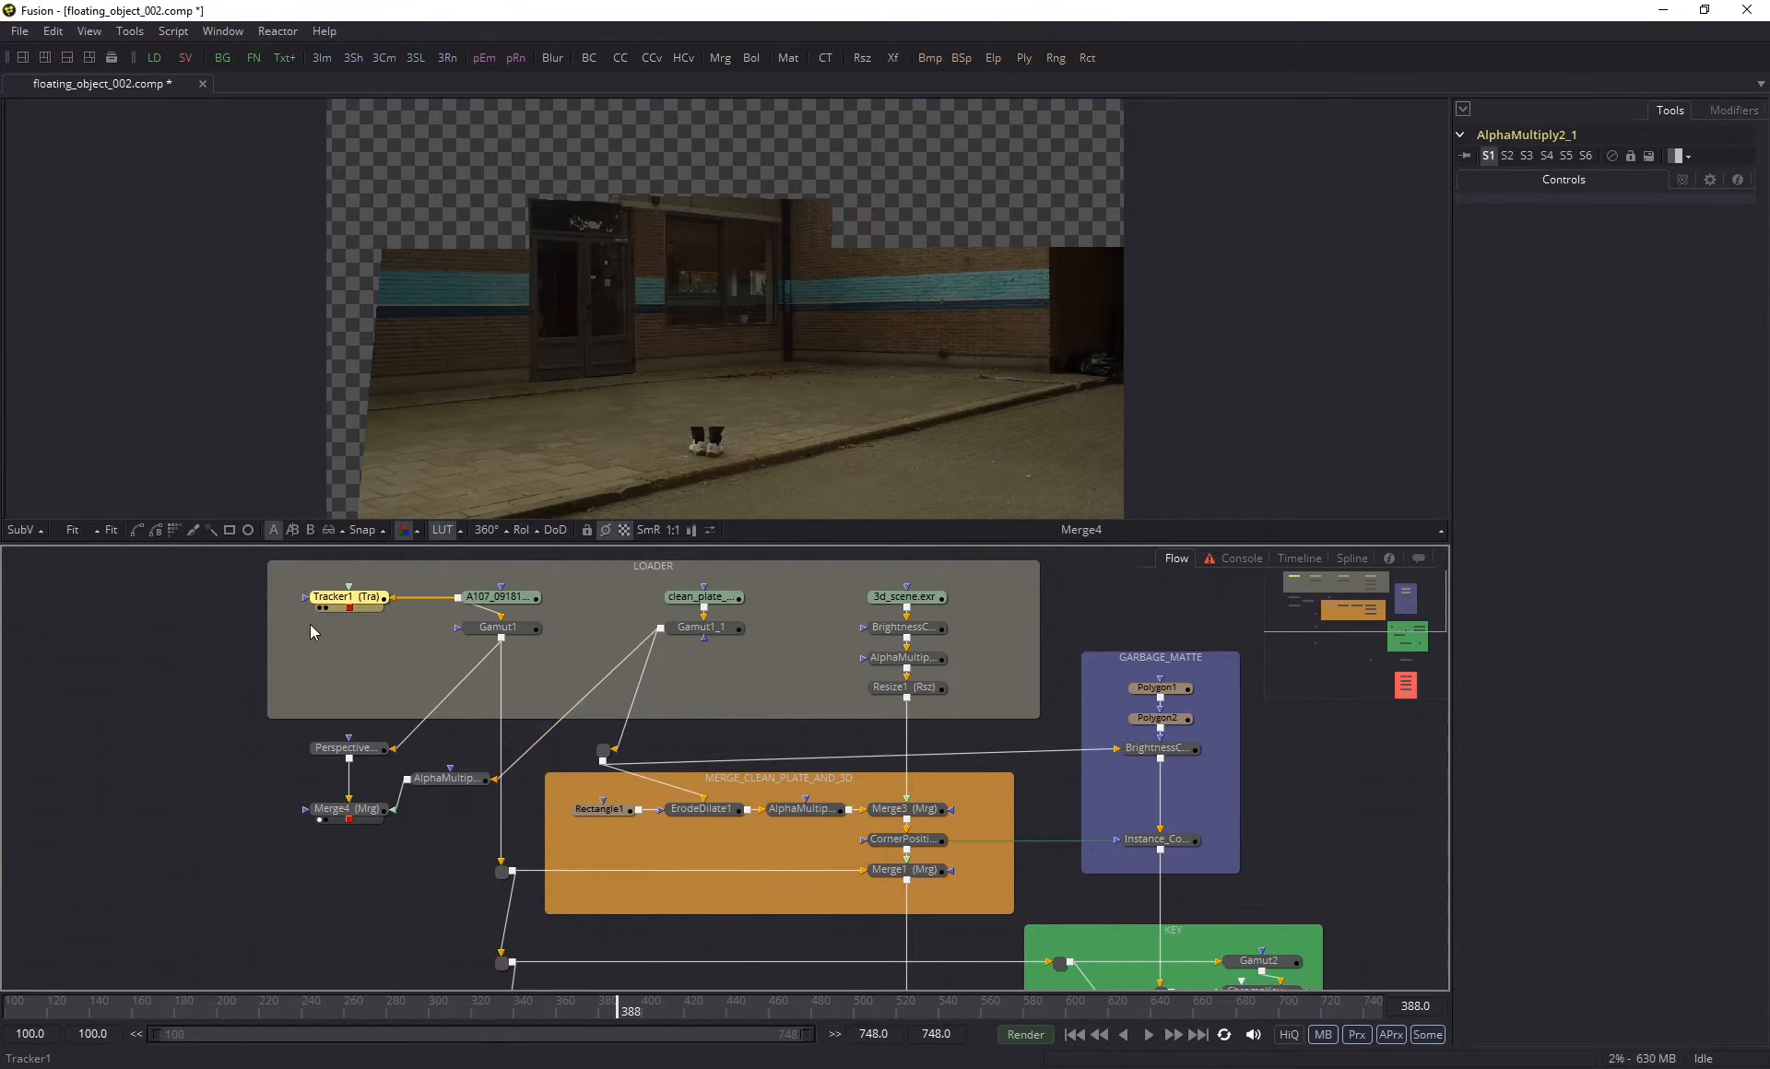
pyautogui.click(1566, 180)
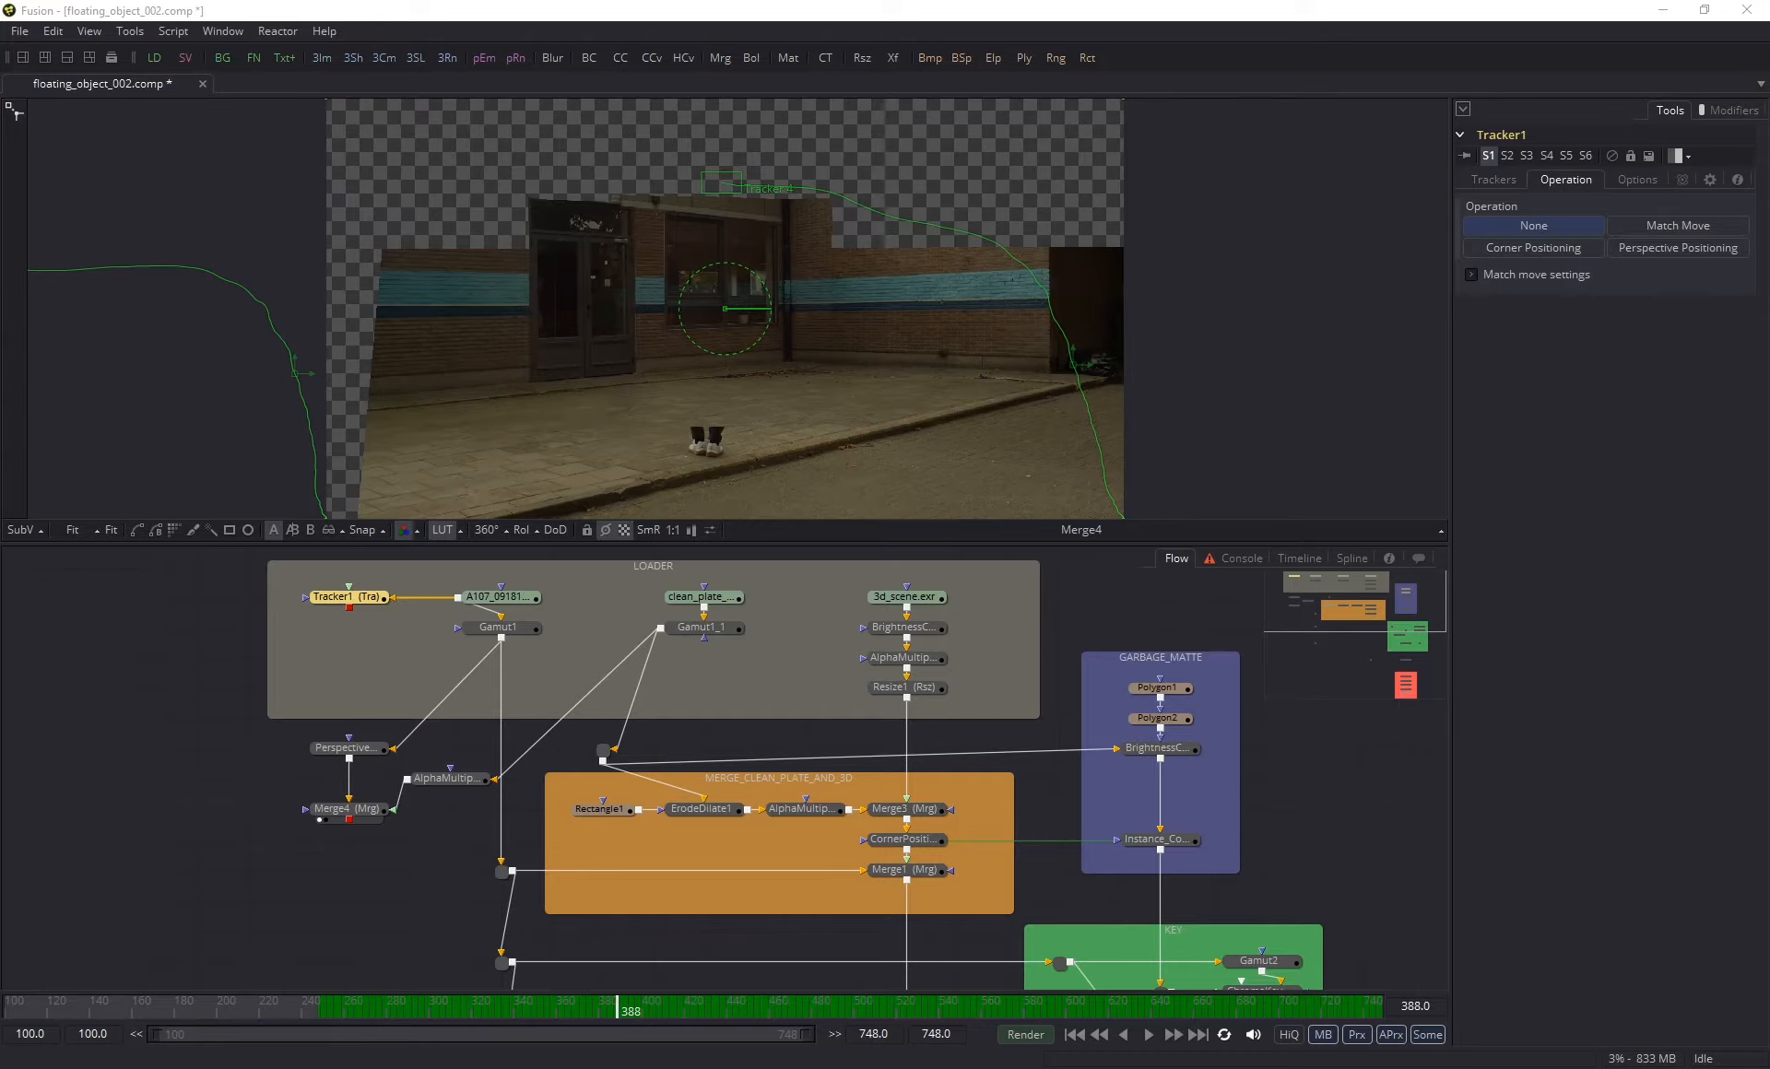
# - Return the clean plate's router beneath Gamut1_1 and delete the test Merge4 and AlphaMultiply2_1 beside the Perspective Positioner
pyautogui.click(485, 798)
pyautogui.moveTo(603, 750); pyautogui.dragTo(705, 749)
pyautogui.moveTo(368, 862); pyautogui.dragTo(470, 772)
pyautogui.press('Delete')
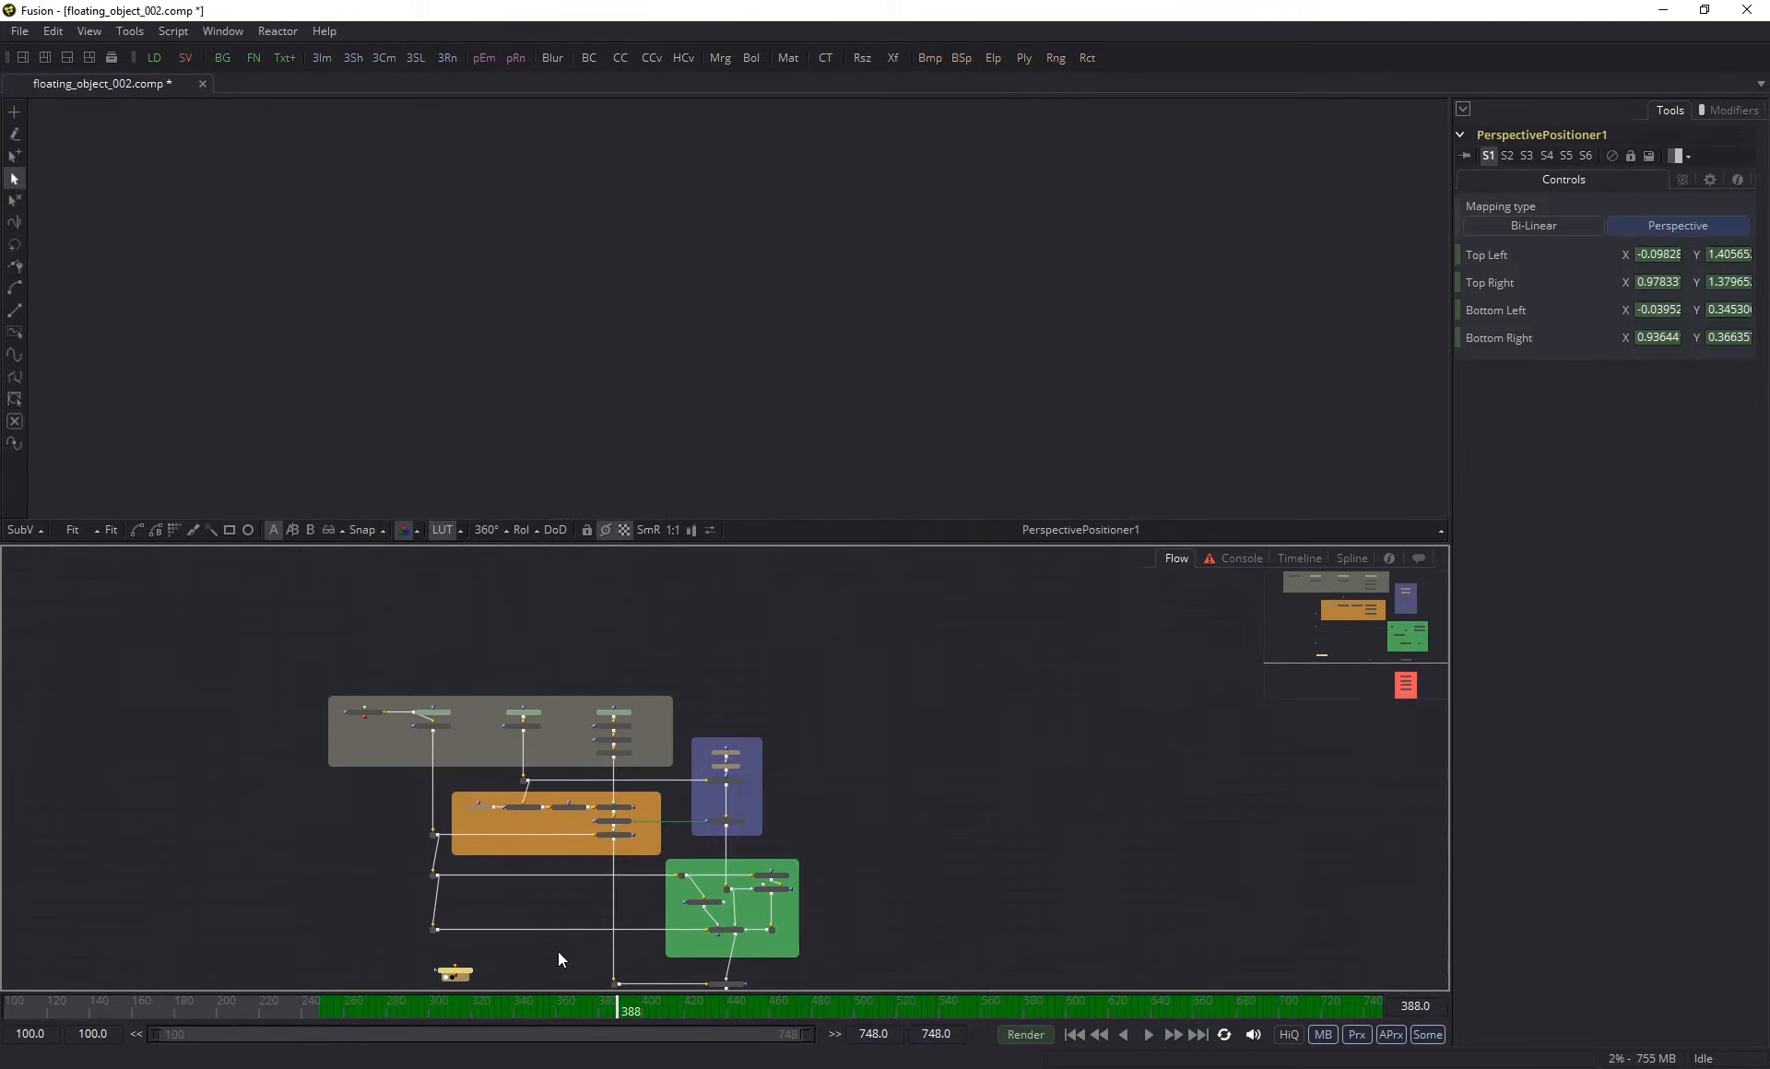
# - Rearrange the MERGE_CLEAN_PLATE_AND_3D group, stacking Rectangle1, ErodeDilate1 and AlphaMultiply2 vertically and feeding ErodeDilate1 through a new pipe router
pyautogui.scroll(5, 711, 839)
pyautogui.moveTo(728, 782); pyautogui.dragTo(877, 896)
pyautogui.moveTo(805, 842); pyautogui.dragTo(806, 881)
pyautogui.moveTo(766, 762); pyautogui.dragTo(715, 742)
pyautogui.moveTo(355, 772); pyautogui.dragTo(876, 890)
pyautogui.moveTo(506, 781); pyautogui.dragTo(537, 781)
pyautogui.click(866, 802)
pyautogui.moveTo(728, 741); pyautogui.dragTo(728, 697)
pyautogui.moveTo(678, 789)
pyautogui.mouseDown()
pyautogui.moveTo(619, 827)
pyautogui.moveTo(678, 789)
pyautogui.mouseUp()
pyautogui.moveTo(555, 790); pyautogui.dragTo(680, 750)
pyautogui.moveTo(428, 790); pyautogui.dragTo(685, 715)
pyautogui.moveTo(559, 690); pyautogui.dragTo(578, 794)
pyautogui.keyDown('alt'); pyautogui.click(615, 751); pyautogui.keyUp('alt')
pyautogui.moveTo(703, 891); pyautogui.dragTo(709, 853)
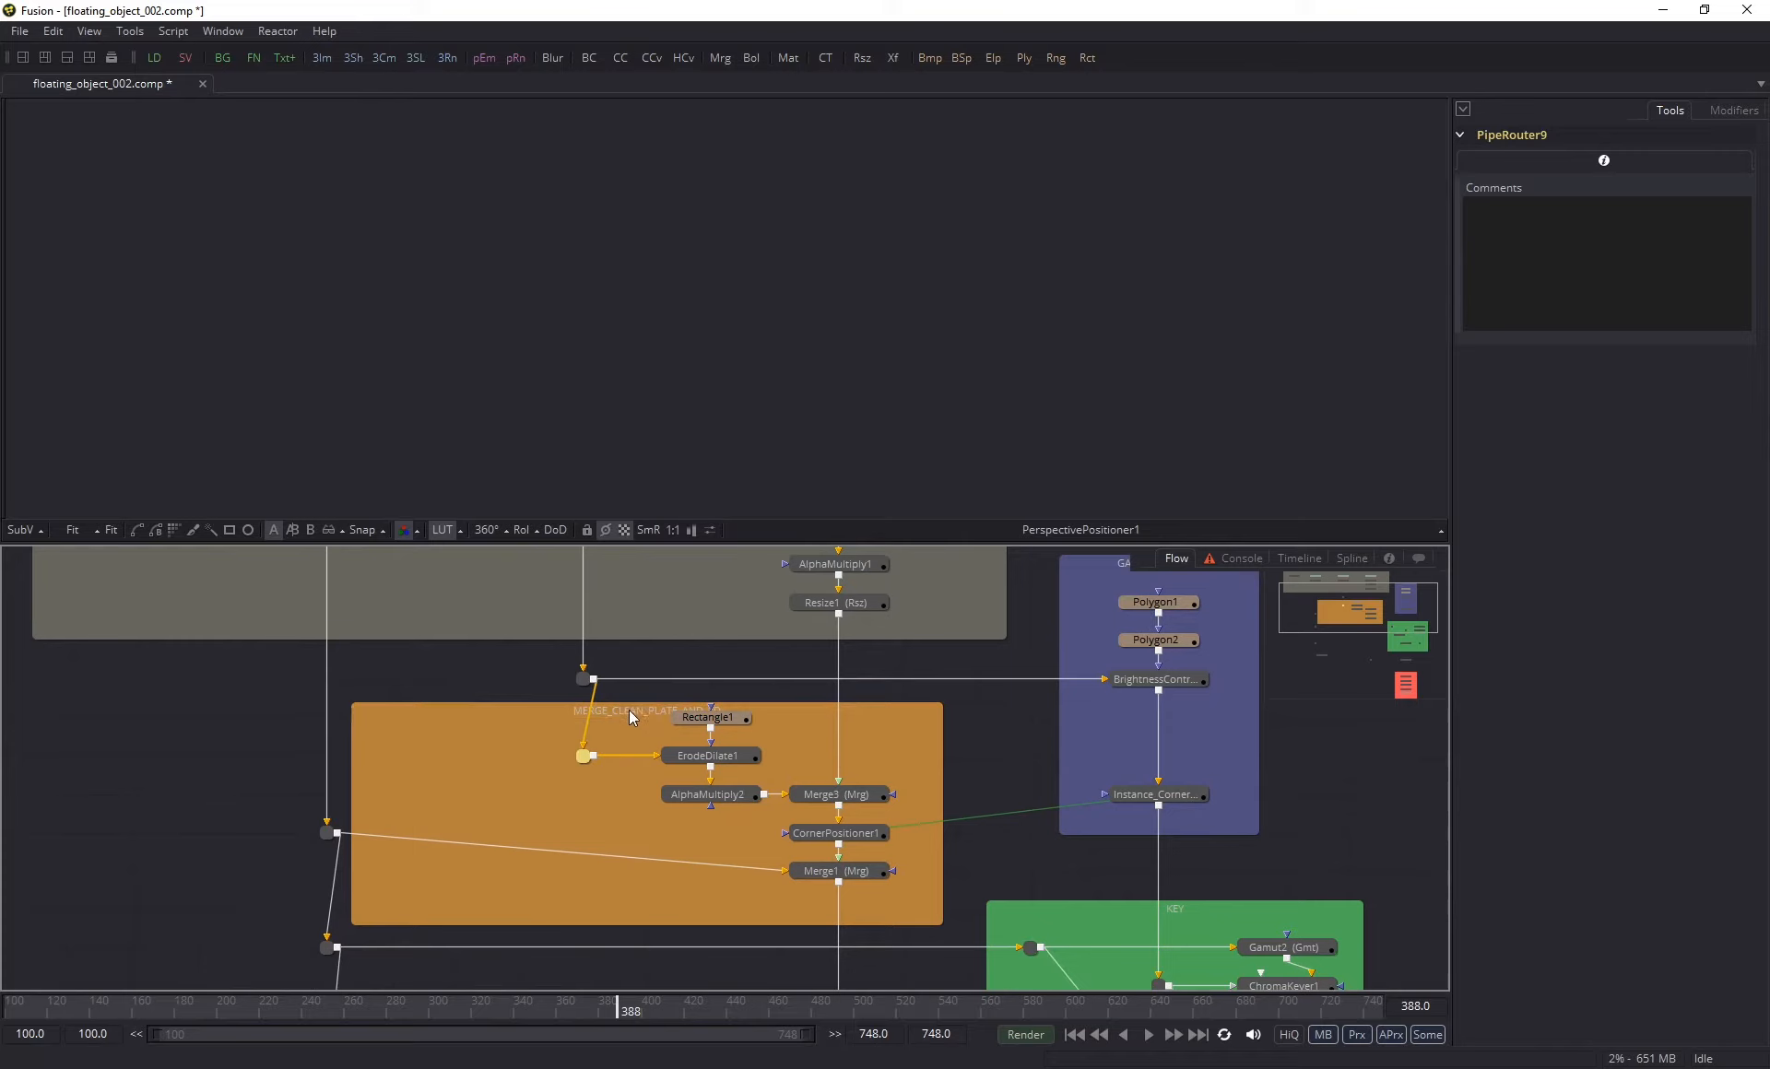
# - Move the Perspective Positioner below the KEY group's level and feed it from the lowest router of the footage pipe
pyautogui.moveTo(628, 710); pyautogui.dragTo(629, 634)
pyautogui.moveTo(326, 758); pyautogui.dragTo(326, 796)
pyautogui.scroll(-5, 643, 655)
pyautogui.moveTo(518, 899); pyautogui.dragTo(484, 939)
pyautogui.moveTo(492, 841); pyautogui.dragTo(485, 939)
pyautogui.moveTo(494, 940); pyautogui.dragTo(481, 836)
pyautogui.moveTo(479, 836); pyautogui.dragTo(480, 891)
pyautogui.click(604, 798)
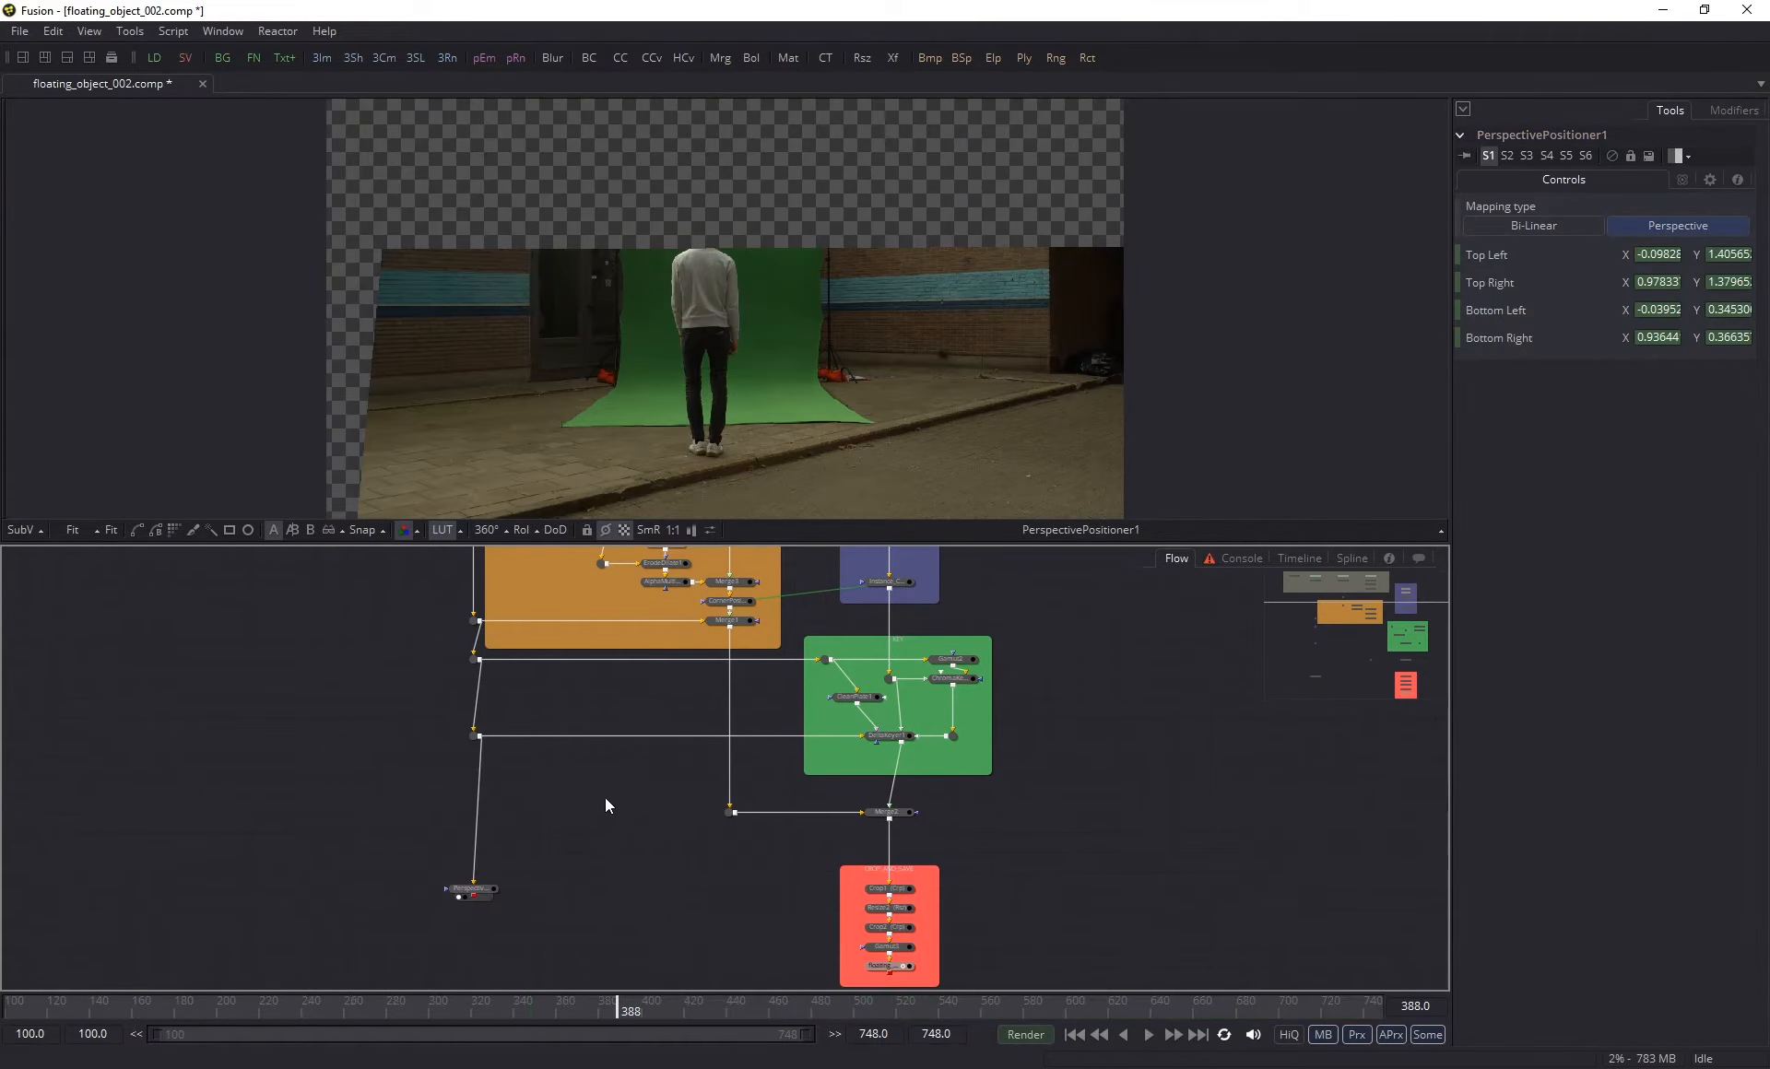
# - Insert a Merge node between Merge2 and the crop-and-save group
pyautogui.moveTo(604, 841); pyautogui.dragTo(604, 756)
pyautogui.moveTo(473, 803); pyautogui.dragTo(473, 881)
pyautogui.moveTo(590, 762); pyautogui.dragTo(549, 661)
pyautogui.click(585, 884)
pyautogui.scroll(3, 738, 793)
pyautogui.click(628, 800)
pyautogui.hotkey('shift', 'space')
pyautogui.moveTo(816, 655); pyautogui.dragTo(864, 783)
pyautogui.write('mrg')
pyautogui.press('Return')
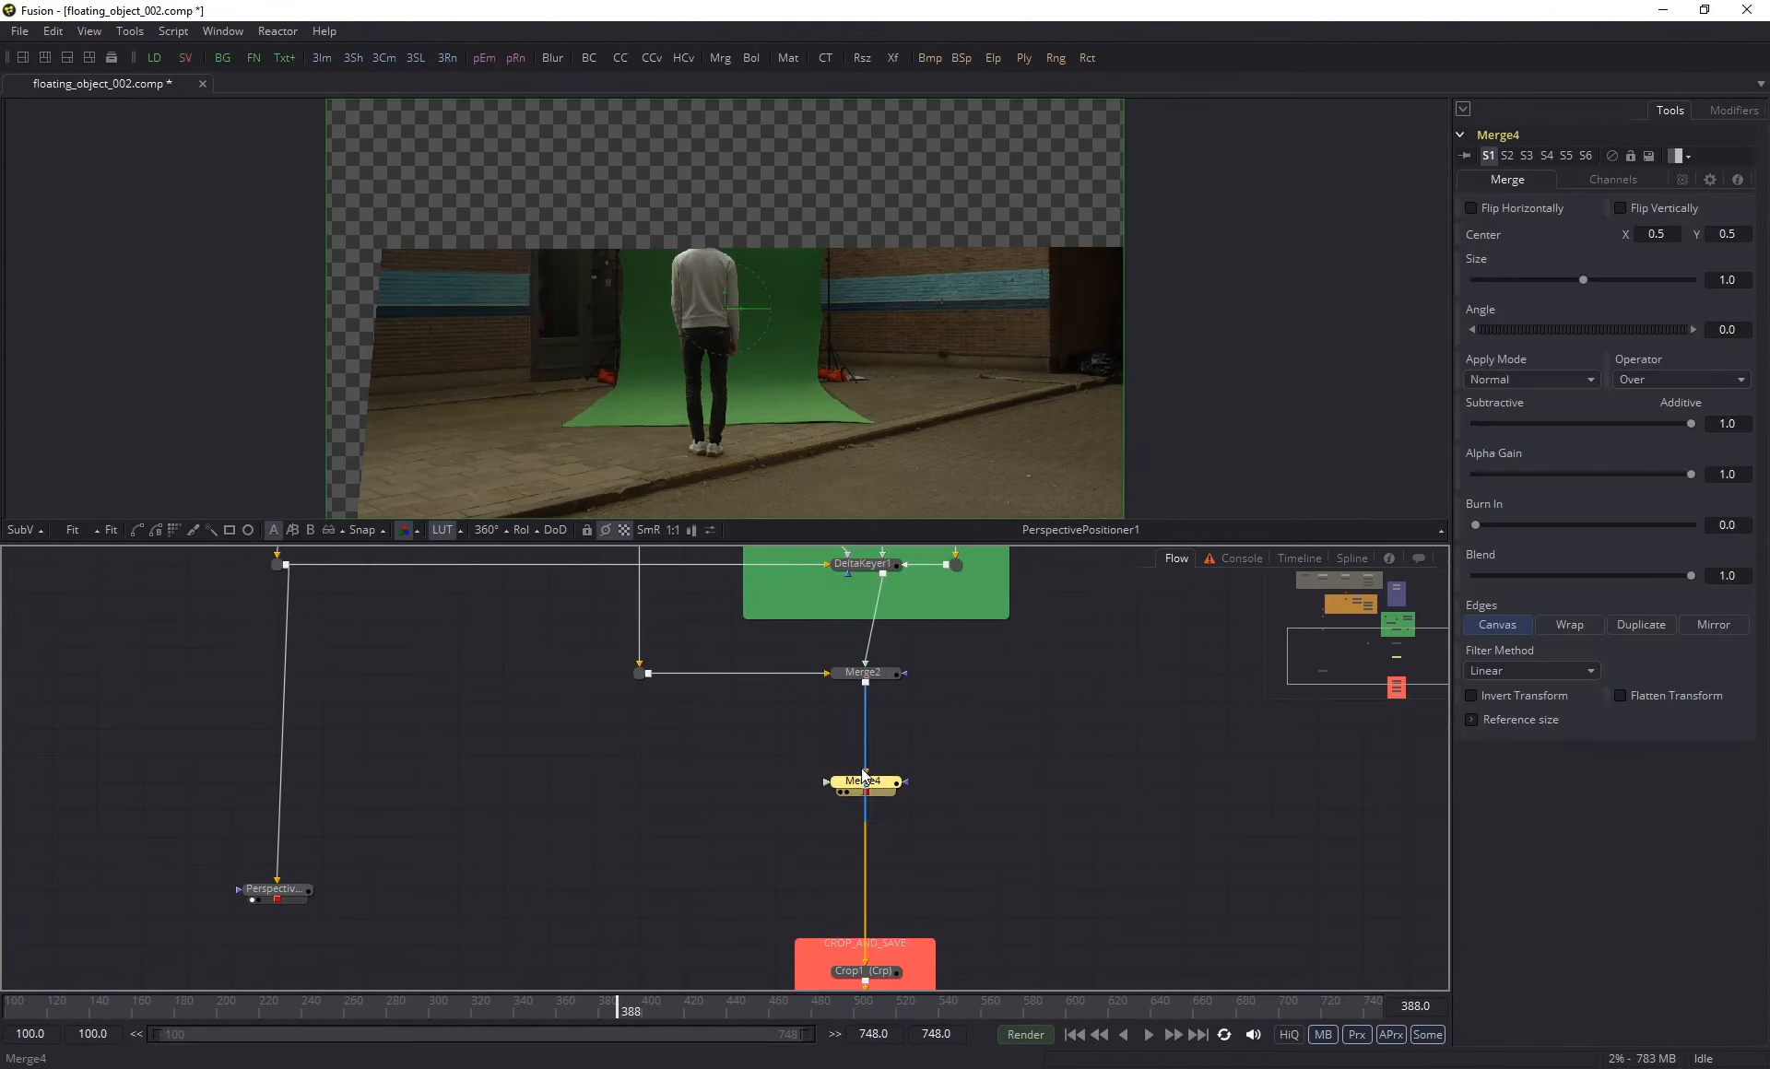
# - Route the clean plate from the MERGE_CLEAN_PLATE_AND_3D group through a new router into Merge4's foreground, and view Merge4
pyautogui.moveTo(682, 760); pyautogui.dragTo(661, 941)
pyautogui.scroll(-2, 661, 940)
pyautogui.moveTo(511, 631); pyautogui.dragTo(790, 955)
pyautogui.moveTo(660, 816); pyautogui.dragTo(539, 884)
pyautogui.scroll(3, 737, 876)
pyautogui.click(857, 784)
pyautogui.press('1')
pyautogui.moveTo(673, 745); pyautogui.dragTo(677, 820)
pyautogui.scroll(-2, 684, 816)
pyautogui.click(684, 800)
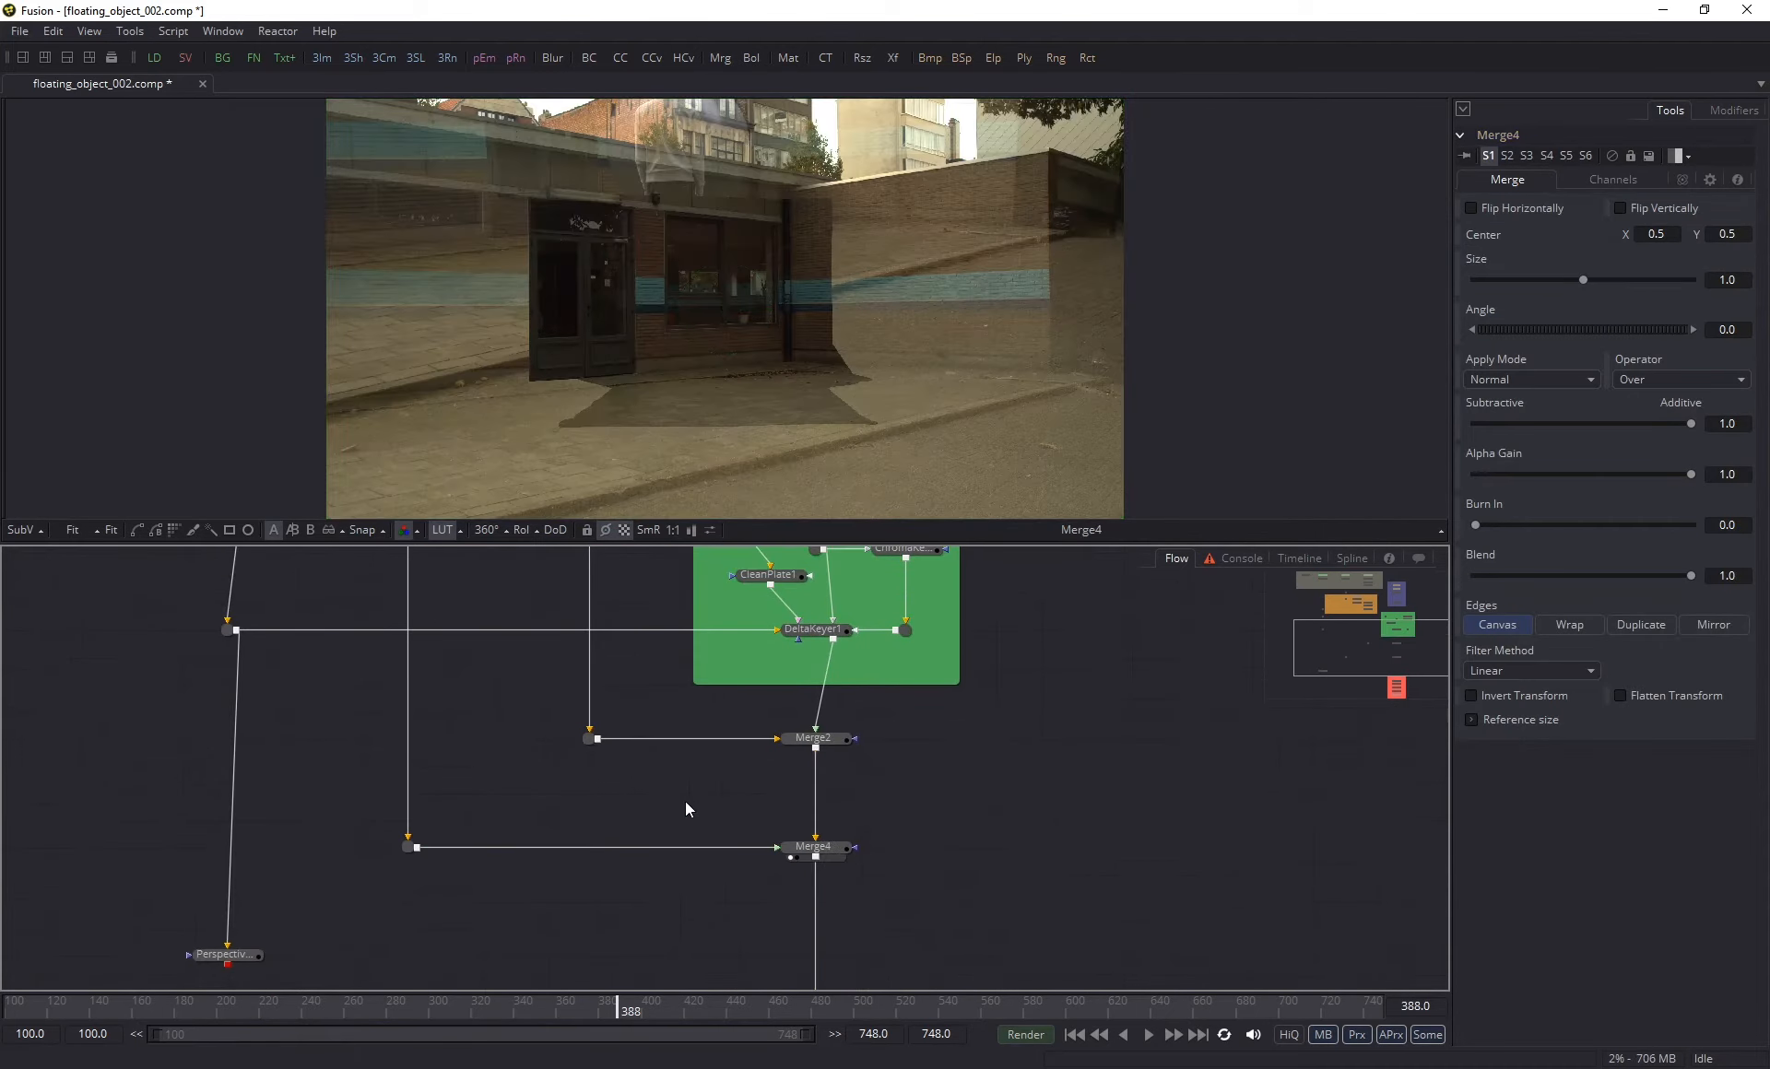
# - Paste an instance of the Corner Positioner between the new router and Merge4, aligned beneath Merge2's router
pyautogui.moveTo(636, 655); pyautogui.dragTo(540, 684)
pyautogui.click(585, 697)
pyautogui.click(563, 811)
pyautogui.hotkey('ctrl', 'shift', 'v')
pyautogui.moveTo(564, 814); pyautogui.dragTo(583, 874)
pyautogui.click(655, 916)
pyautogui.moveTo(572, 618); pyautogui.dragTo(568, 876)
# - View the router's clean plate and add a Brightness/Contrast node with a polygon mask before the instanced Corner Positioner
pyautogui.scroll(3, 496, 710)
pyautogui.scroll(-3, 496, 709)
pyautogui.scroll(2, 569, 876)
pyautogui.click(435, 824)
pyautogui.press('1')
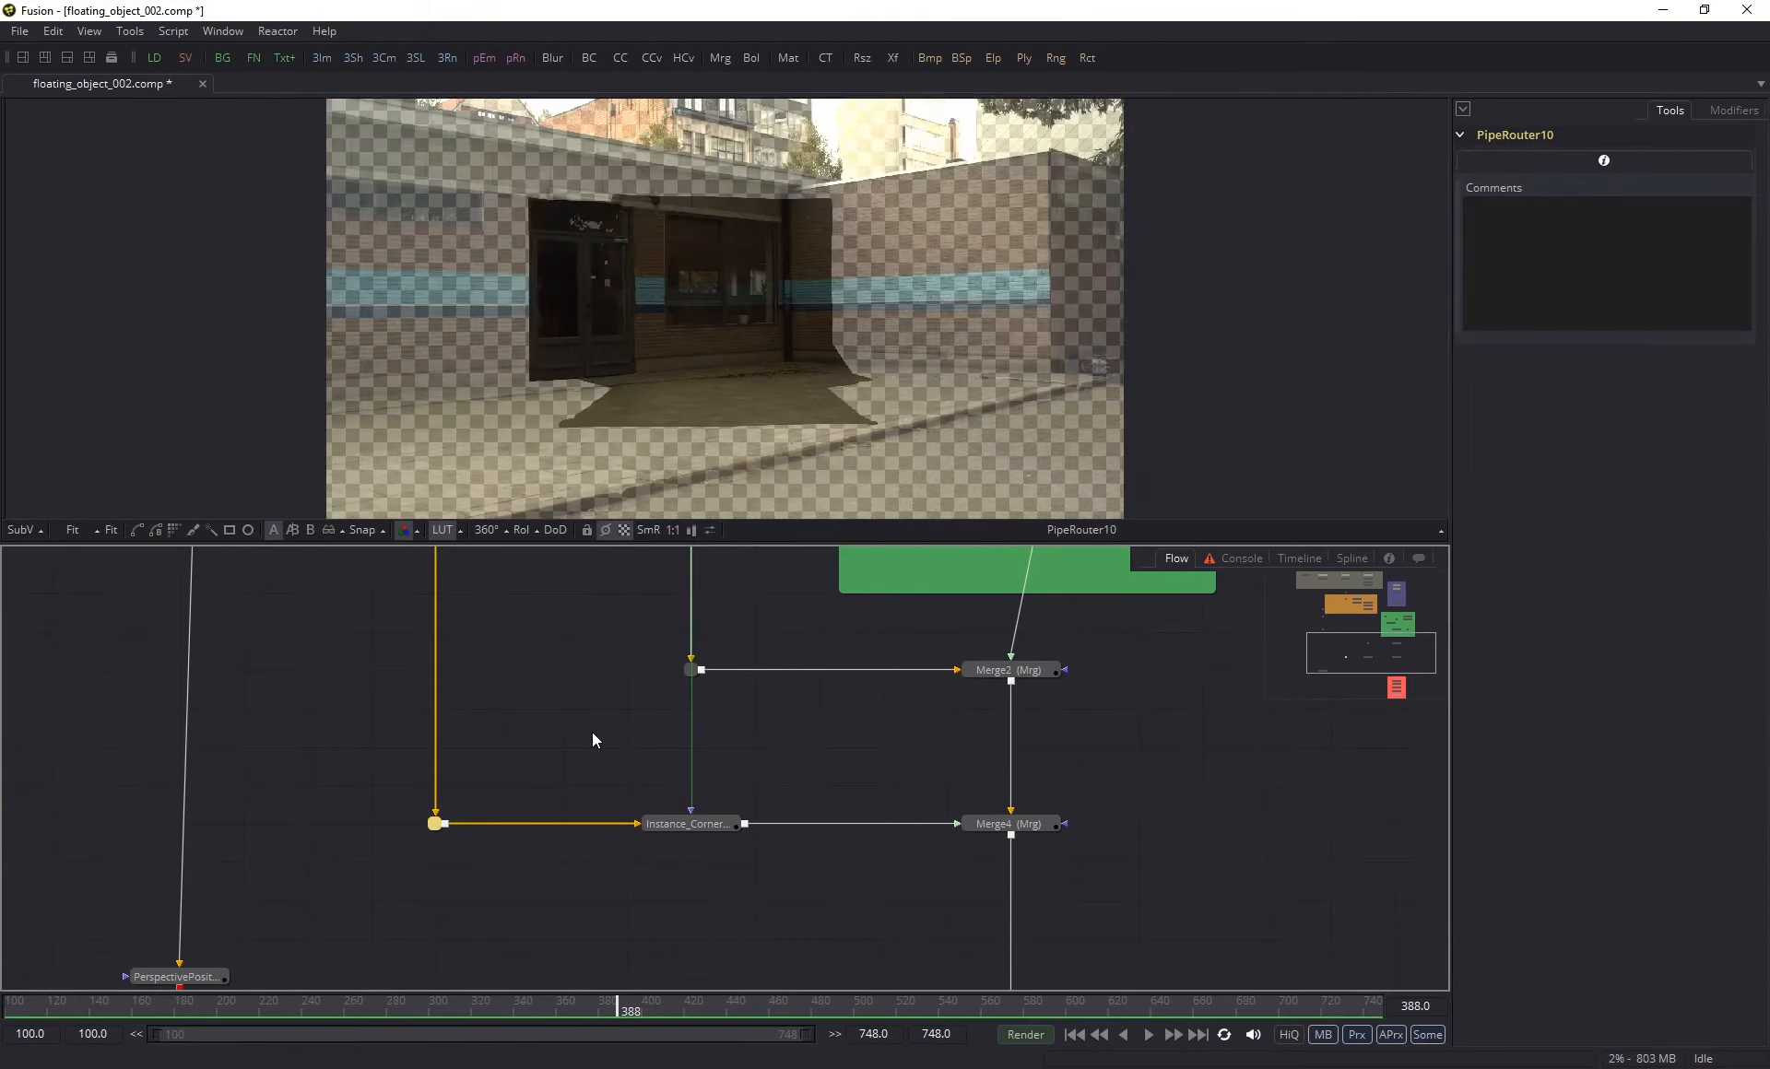
pyautogui.scroll(3, 637, 415)
pyautogui.hotkey('ctrl', 'space')
pyautogui.write('bc')
pyautogui.press('Return')
pyautogui.click(138, 530)
# - Draw a closed, narrow polygon mask along the lower edge of the clean-plate patch
pyautogui.moveTo(283, 377); pyautogui.dragTo(297, 379)
pyautogui.moveTo(874, 375); pyautogui.dragTo(909, 375)
pyautogui.moveTo(1106, 387); pyautogui.dragTo(668, 398)
pyautogui.moveTo(1001, 375); pyautogui.dragTo(1094, 393)
pyautogui.scroll(3, 1093, 390)
pyautogui.moveTo(608, 373); pyautogui.dragTo(1064, 374)
pyautogui.moveTo(524, 378); pyautogui.dragTo(1097, 376)
pyautogui.moveTo(632, 379); pyautogui.dragTo(549, 380)
pyautogui.moveTo(549, 379); pyautogui.dragTo(1107, 406)
pyautogui.moveTo(332, 396); pyautogui.dragTo(253, 396)
pyautogui.moveTo(254, 397); pyautogui.dragTo(761, 392)
pyautogui.hotkey('shift', 'o')
# - Refine the polygon's end at the patch corner, invert the mask and set BrightnessContrast3's gain to 0
pyautogui.moveTo(329, 405)
pyautogui.mouseDown()
pyautogui.moveTo(242, 409)
pyautogui.moveTo(355, 398)
pyautogui.mouseUp()
pyautogui.scroll(-1, 590, 387)
pyautogui.moveTo(922, 378); pyautogui.dragTo(517, 358)
pyautogui.moveTo(364, 337); pyautogui.dragTo(365, 343)
pyautogui.moveTo(364, 345); pyautogui.dragTo(659, 345)
pyautogui.moveTo(310, 343); pyautogui.dragTo(311, 349)
pyautogui.moveTo(453, 823); pyautogui.dragTo(1367, 275)
pyautogui.click(1473, 431)
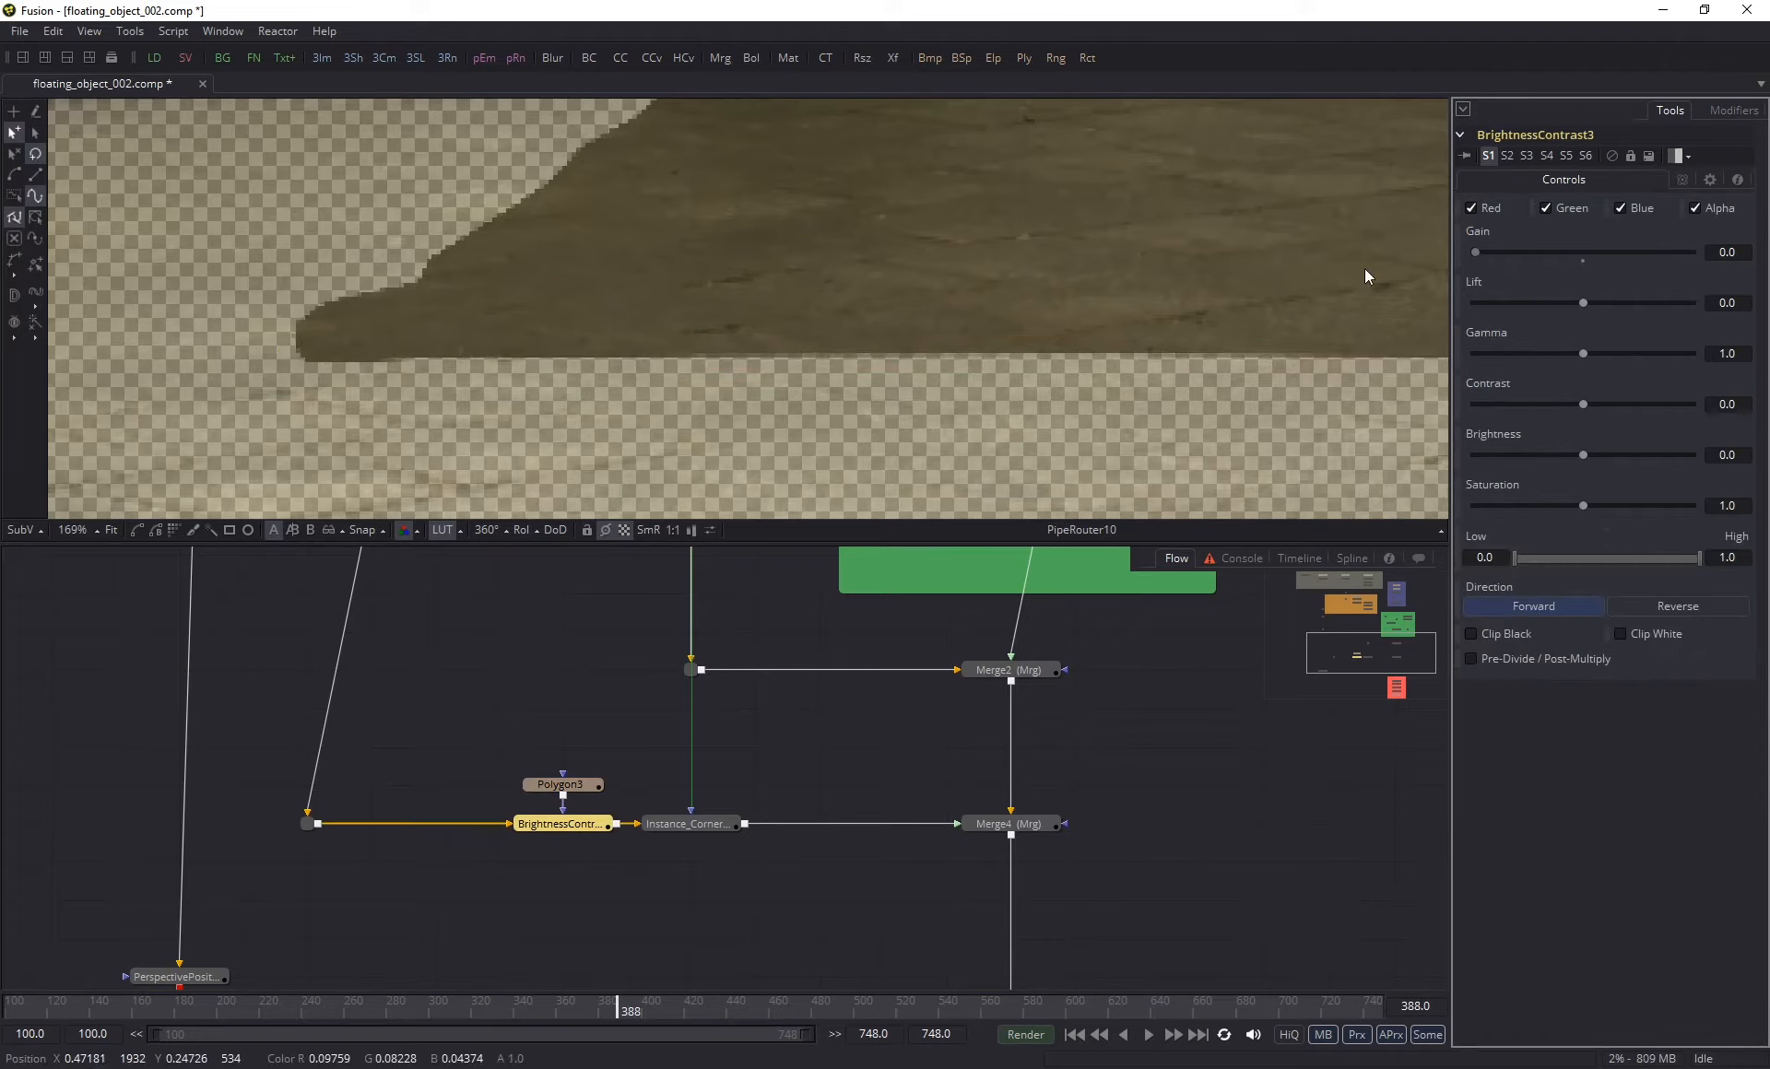
# - View Merge4 and inspect the edge line behind the man's legs at frame 388
pyautogui.click(625, 530)
pyautogui.click(1027, 826)
pyautogui.press('1')
pyautogui.scroll(-4, 817, 347)
pyautogui.scroll(3, 1014, 344)
pyautogui.moveTo(1014, 344); pyautogui.dragTo(913, 417)
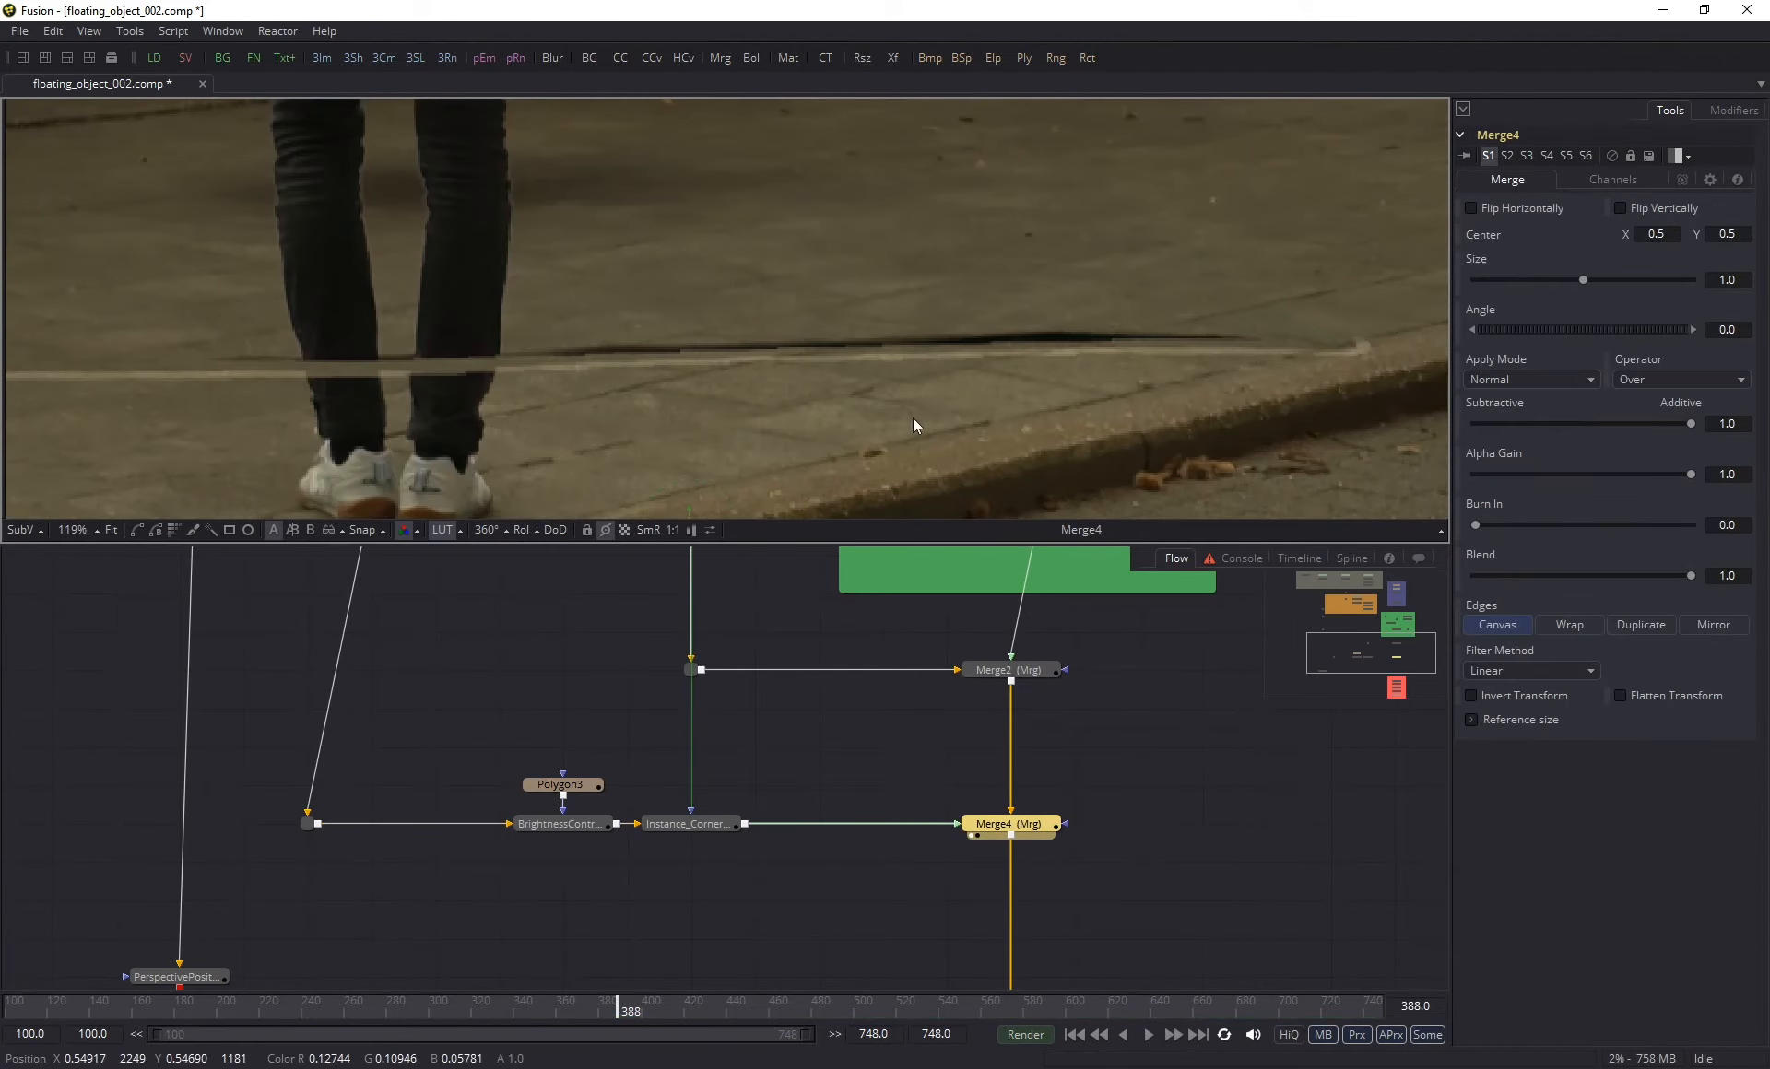
# - Add an Alpha Multiply node between the clean plate's router and BrightnessContrast3, and tidy the node row
pyautogui.click(570, 824)
pyautogui.press('1')
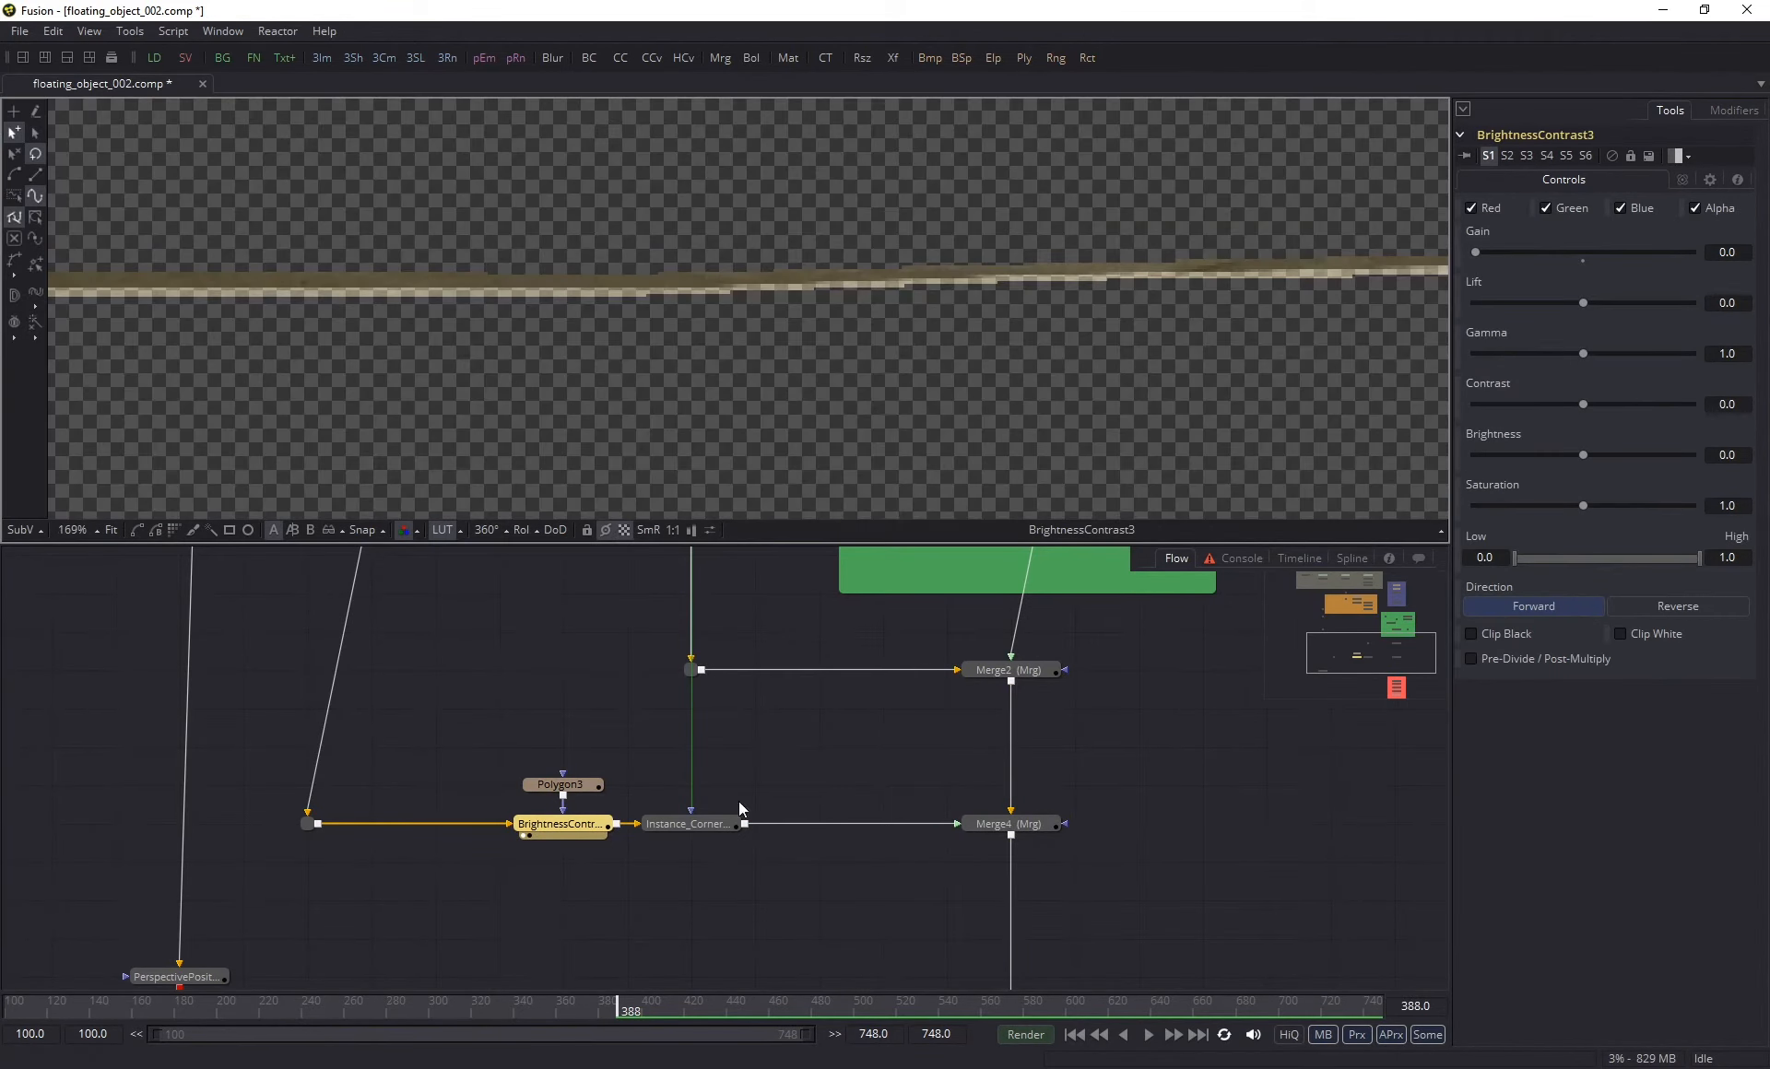
pyautogui.hotkey('shift', 'space')
pyautogui.write('alp')
pyautogui.press('Down')
pyautogui.press('Return')
pyautogui.moveTo(691, 823); pyautogui.dragTo(435, 824)
pyautogui.moveTo(310, 824); pyautogui.dragTo(372, 824)
pyautogui.moveTo(818, 824); pyautogui.dragTo(691, 823)
# - Compare Merge4's output with the masked BrightnessContrast3 strip side by side
pyautogui.click(1009, 824)
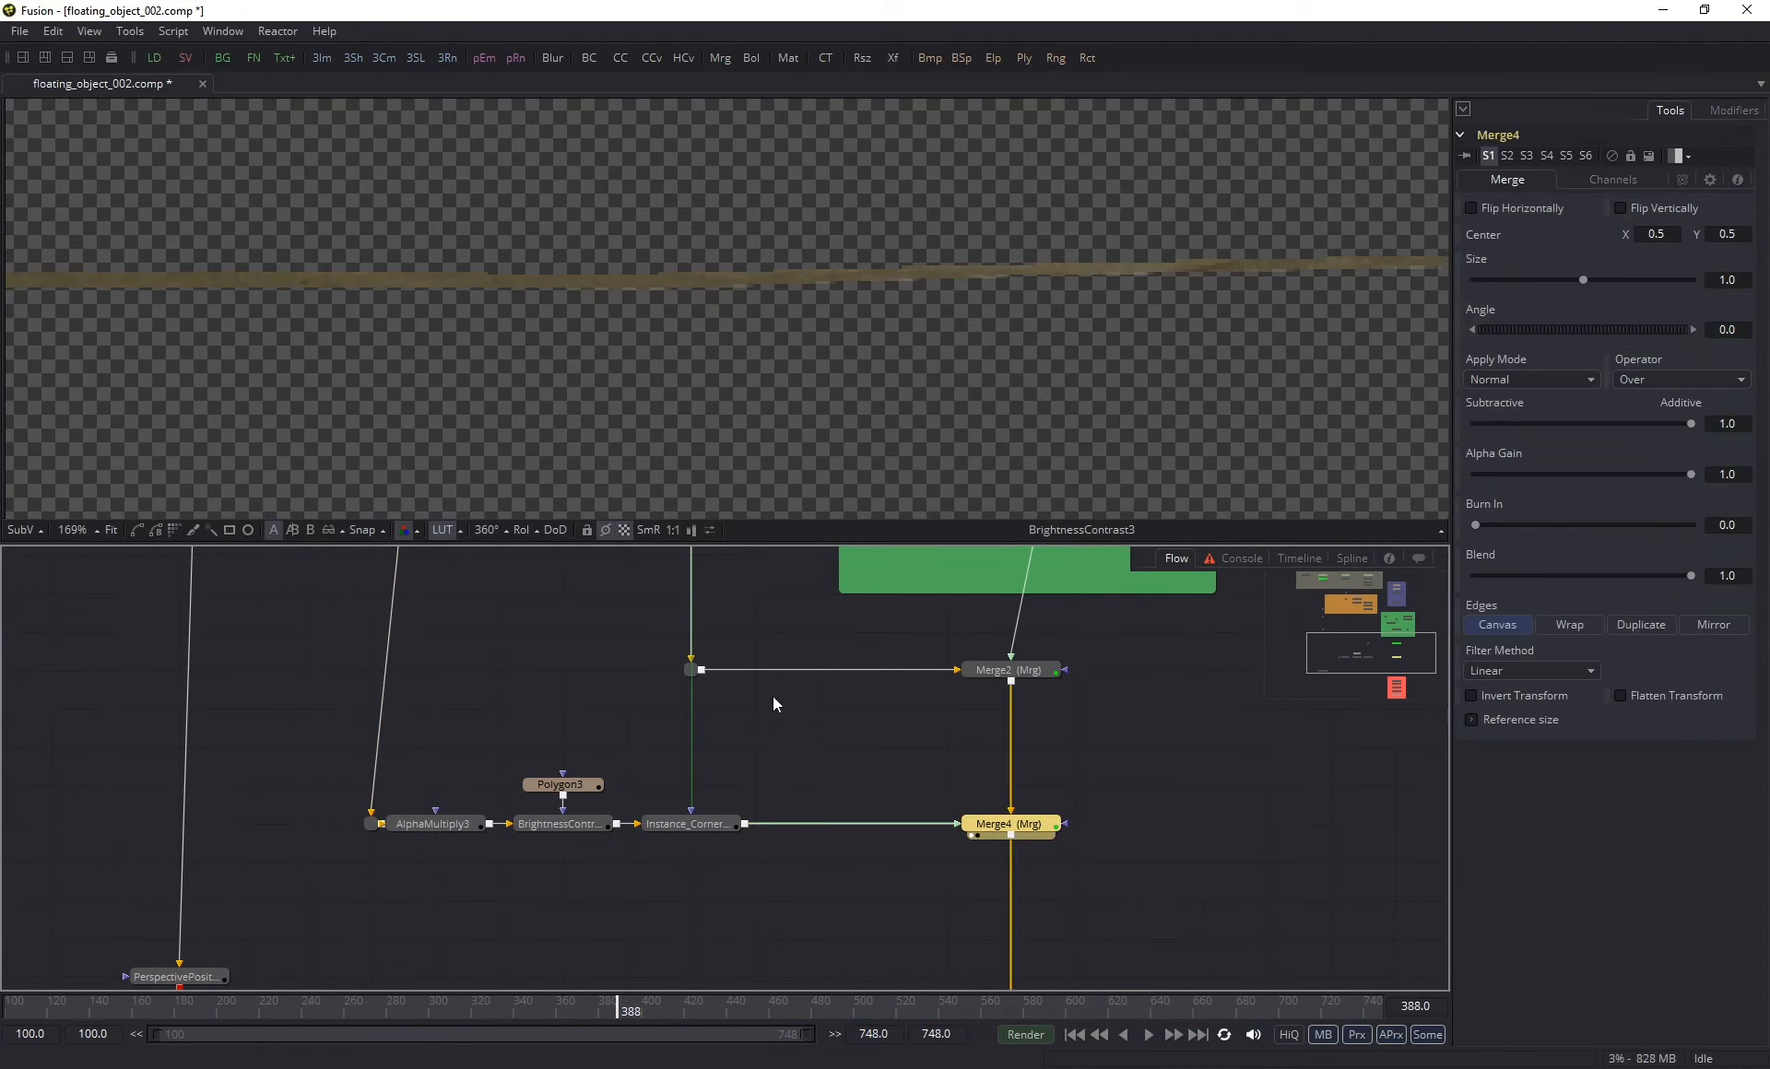
pyautogui.press('1')
pyautogui.moveTo(921, 329); pyautogui.dragTo(743, 352)
pyautogui.click(564, 785)
pyautogui.click(565, 824)
pyautogui.press('2')
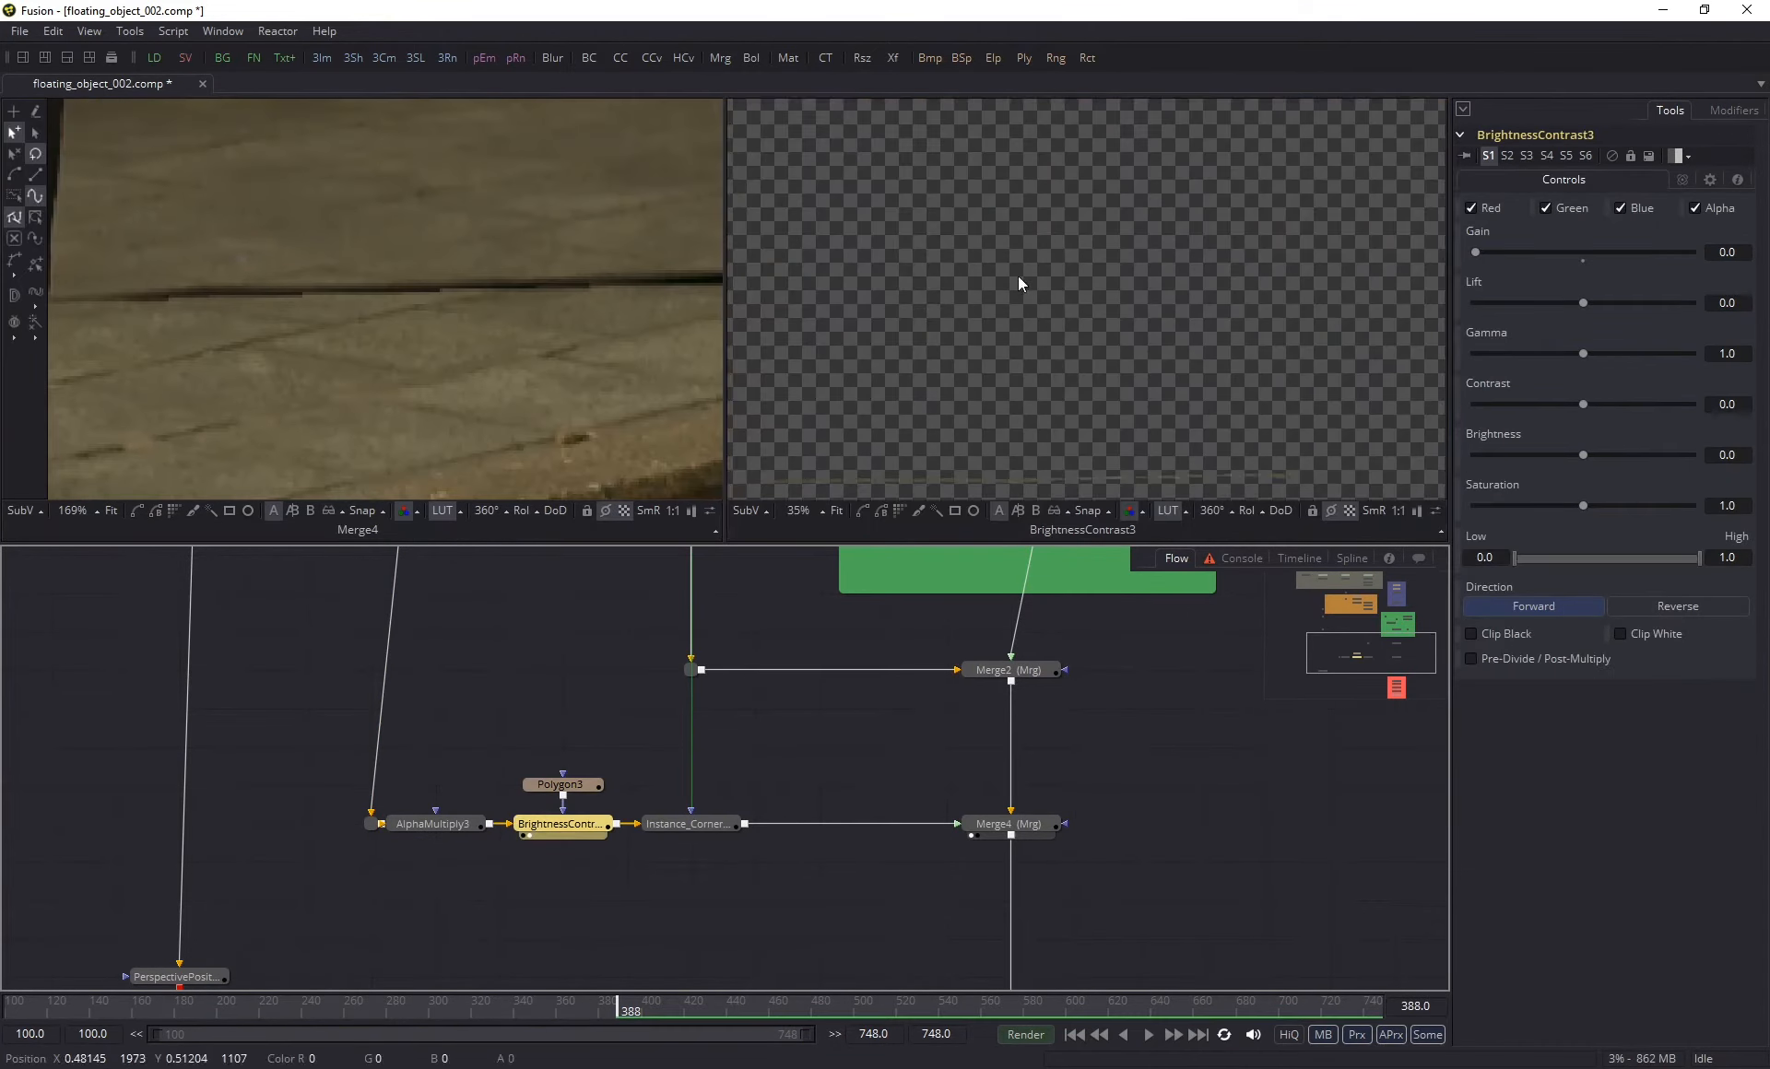
pyautogui.moveTo(1017, 274); pyautogui.dragTo(1005, 184)
# - Delete the router in front of AlphaMultiply3 so that PipeRouter9 feeds it directly
pyautogui.click(564, 786)
pyautogui.click(371, 826)
pyautogui.press('1')
pyautogui.press('Delete')
pyautogui.scroll(2, 293, 877)
pyautogui.scroll(-2, 1106, 277)
pyautogui.scroll(-8, 396, 295)
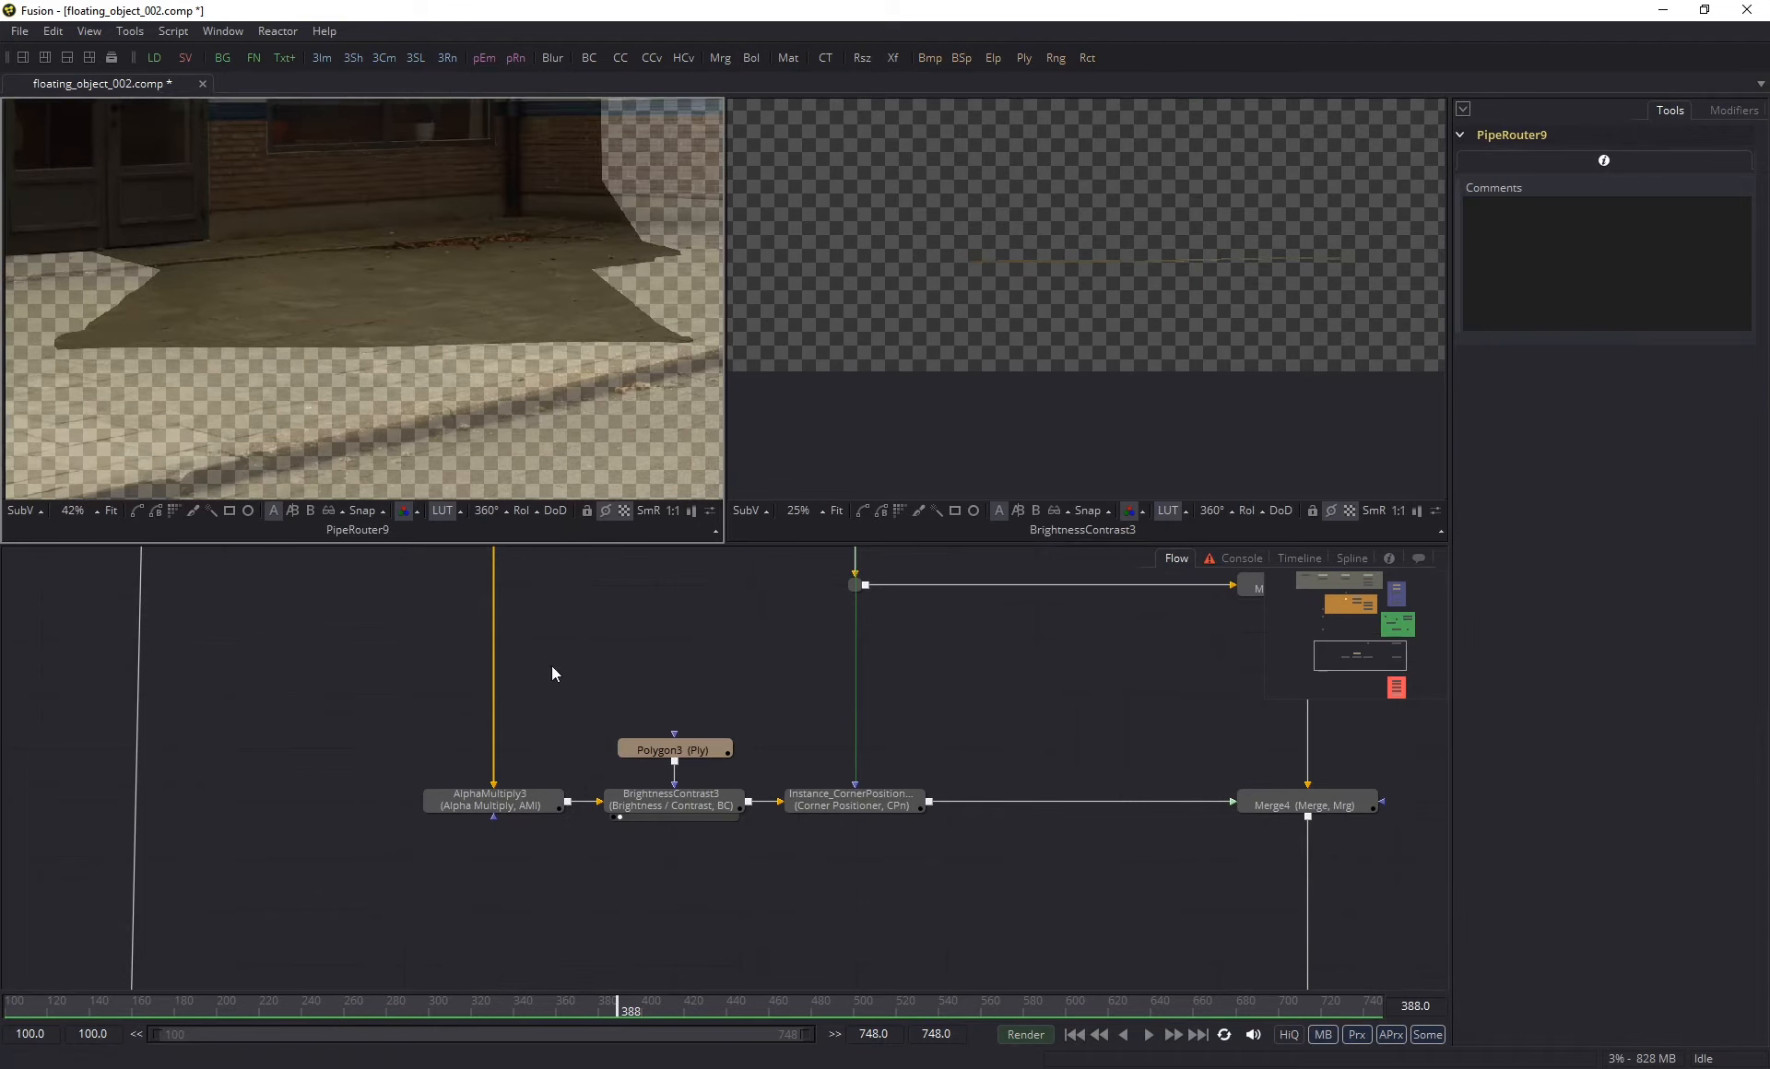
# - Show Merge4 and AlphaMultiply3 side by side with Polygon3's outline, both framed on the patch's lower edge
pyautogui.click(1305, 804)
pyautogui.press('1')
pyautogui.click(494, 802)
pyautogui.press('2')
pyautogui.click(673, 750)
pyautogui.scroll(4, 1171, 239)
pyautogui.moveTo(451, 213); pyautogui.dragTo(605, 310)
pyautogui.scroll(5, 608, 318)
pyautogui.moveTo(1319, 277); pyautogui.dragTo(811, 277)
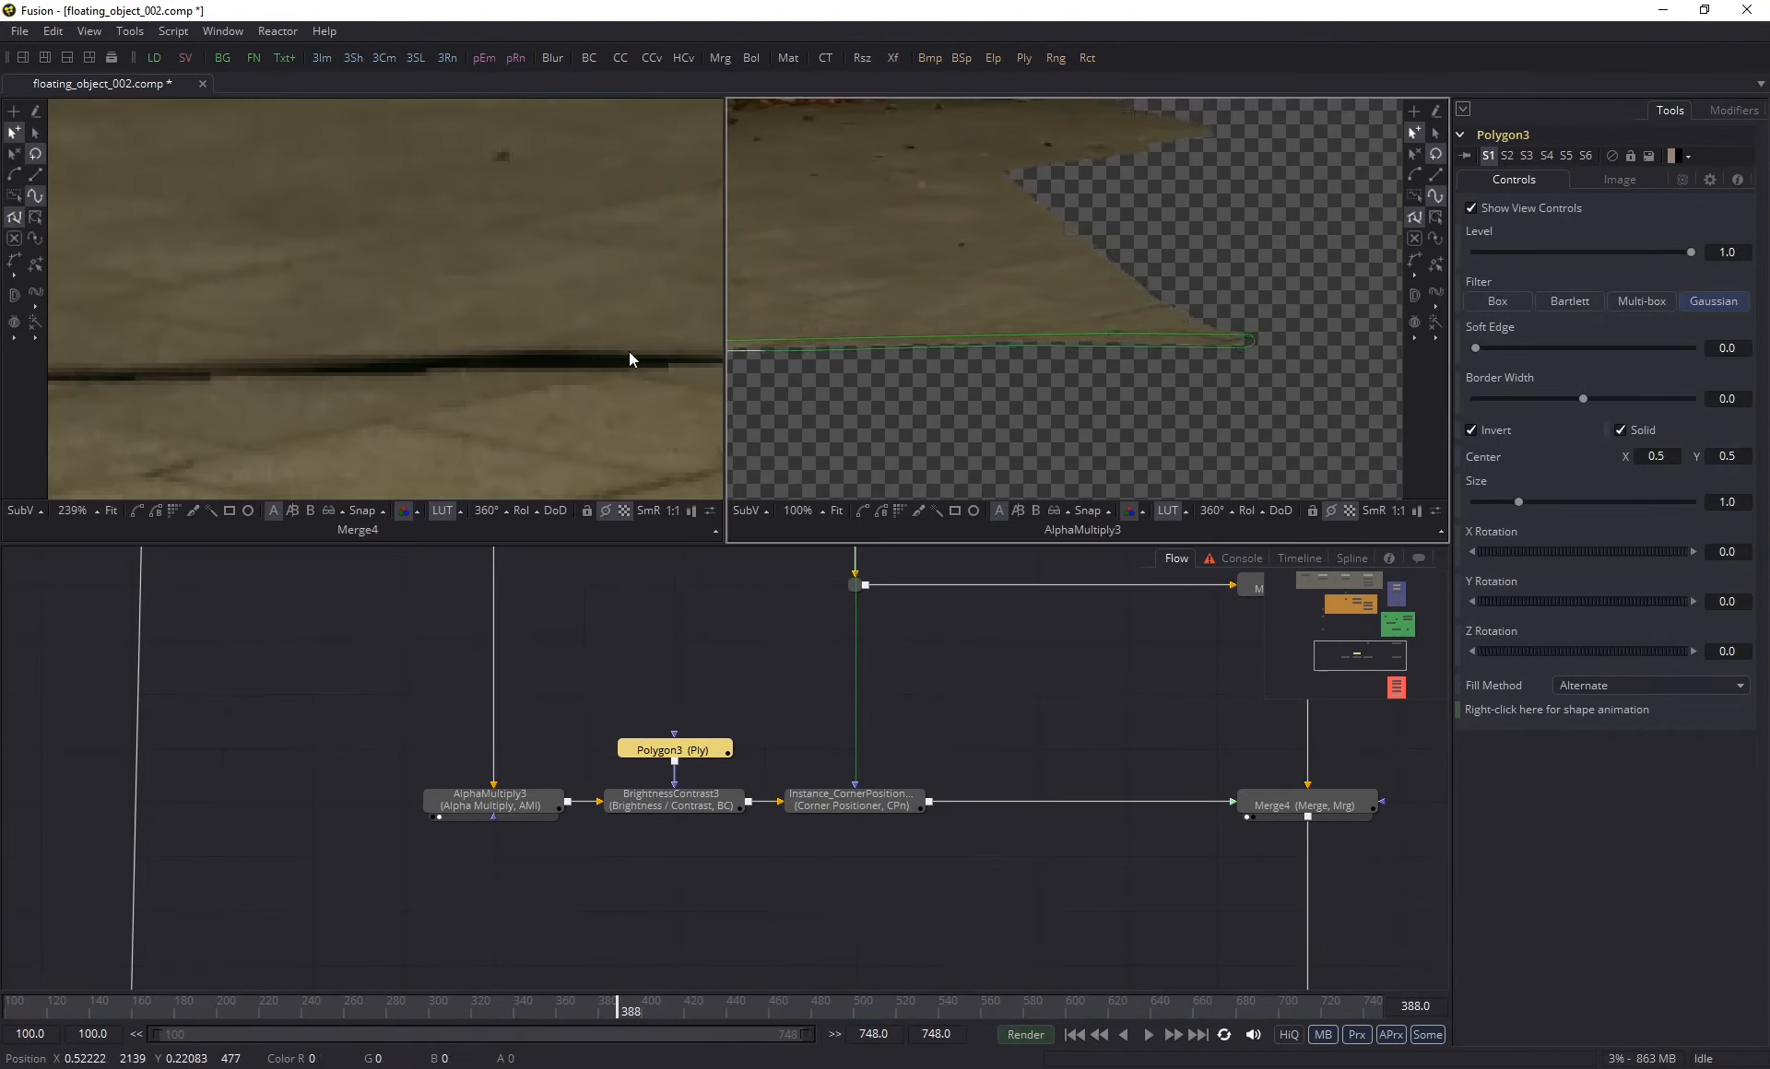
# - Raise Polygon3's upper edge points along the right half of the strip to cover the dark line
pyautogui.scroll(1, 1047, 288)
pyautogui.moveTo(628, 351); pyautogui.dragTo(241, 354)
pyautogui.moveTo(1316, 346); pyautogui.dragTo(1346, 336)
pyautogui.moveTo(845, 433); pyautogui.dragTo(1174, 436)
pyautogui.moveTo(999, 352); pyautogui.dragTo(999, 341)
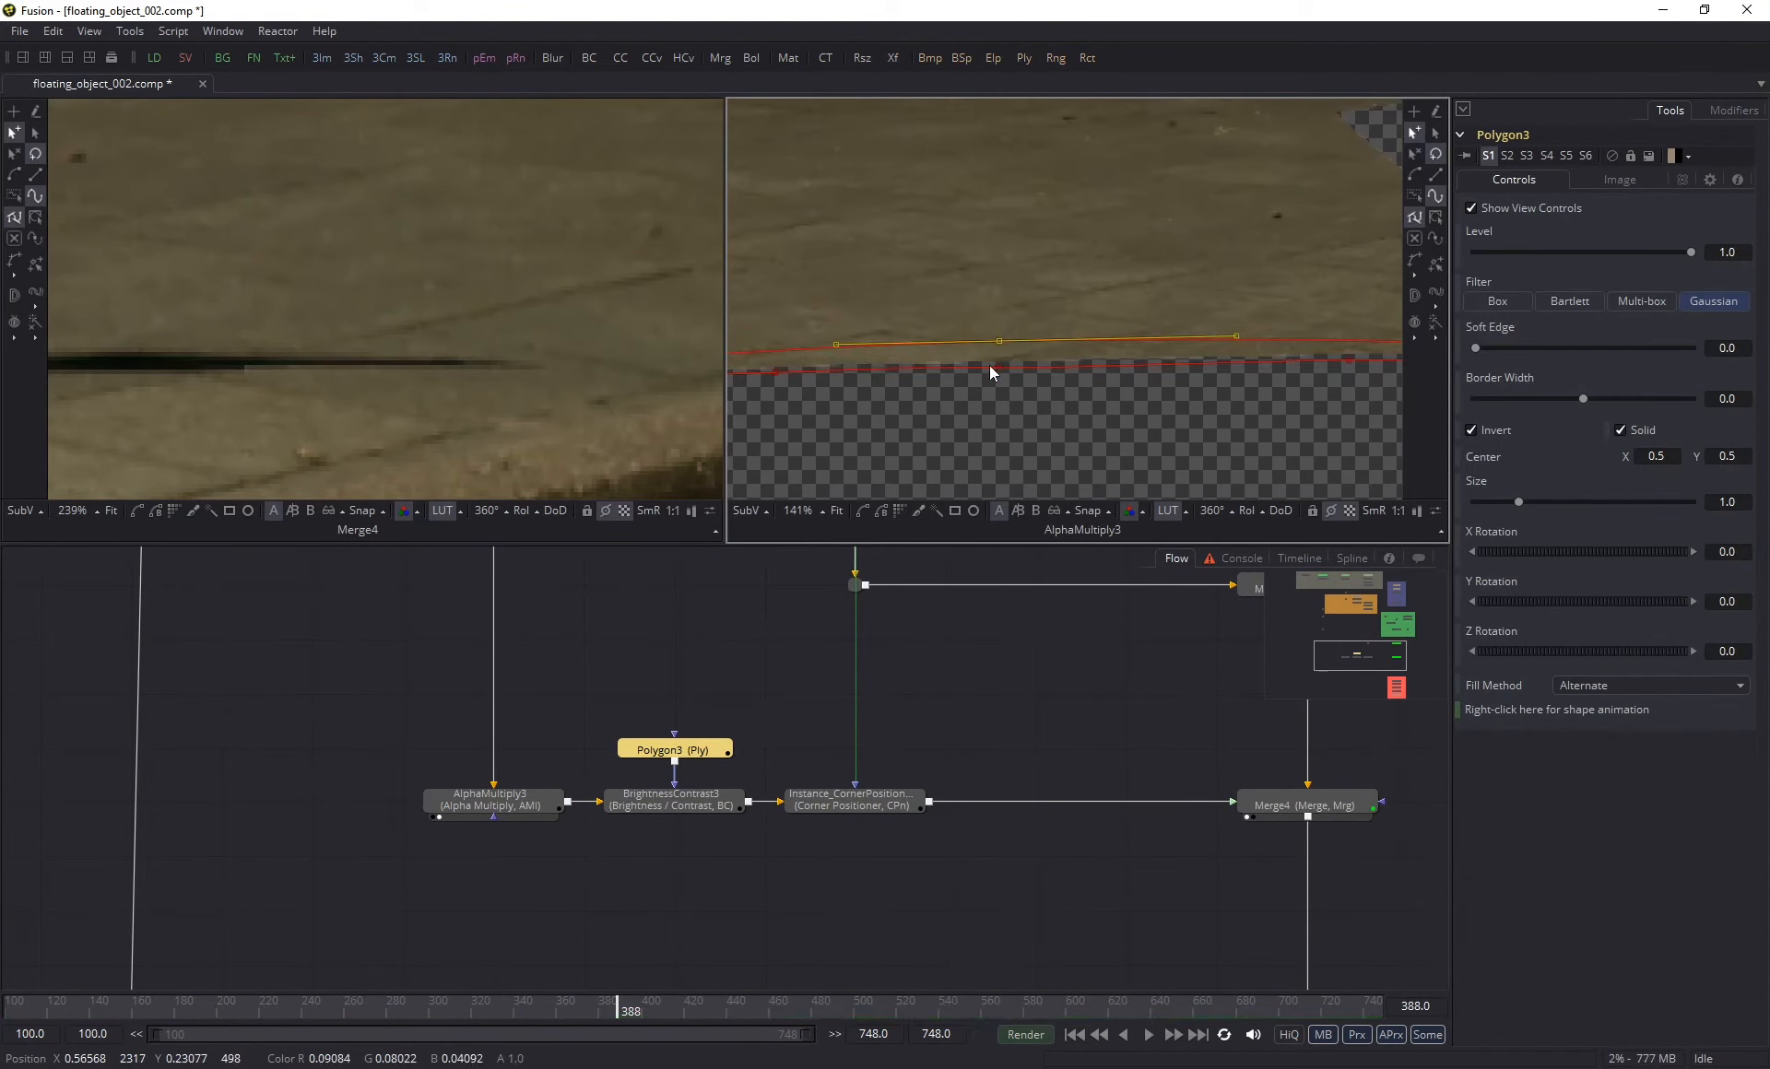
pyautogui.scroll(-2, 330, 406)
pyautogui.moveTo(1387, 389); pyautogui.dragTo(1047, 320)
pyautogui.moveTo(1232, 330); pyautogui.dragTo(1264, 327)
pyautogui.scroll(5, 1016, 325)
pyautogui.moveTo(1108, 313); pyautogui.dragTo(1106, 302)
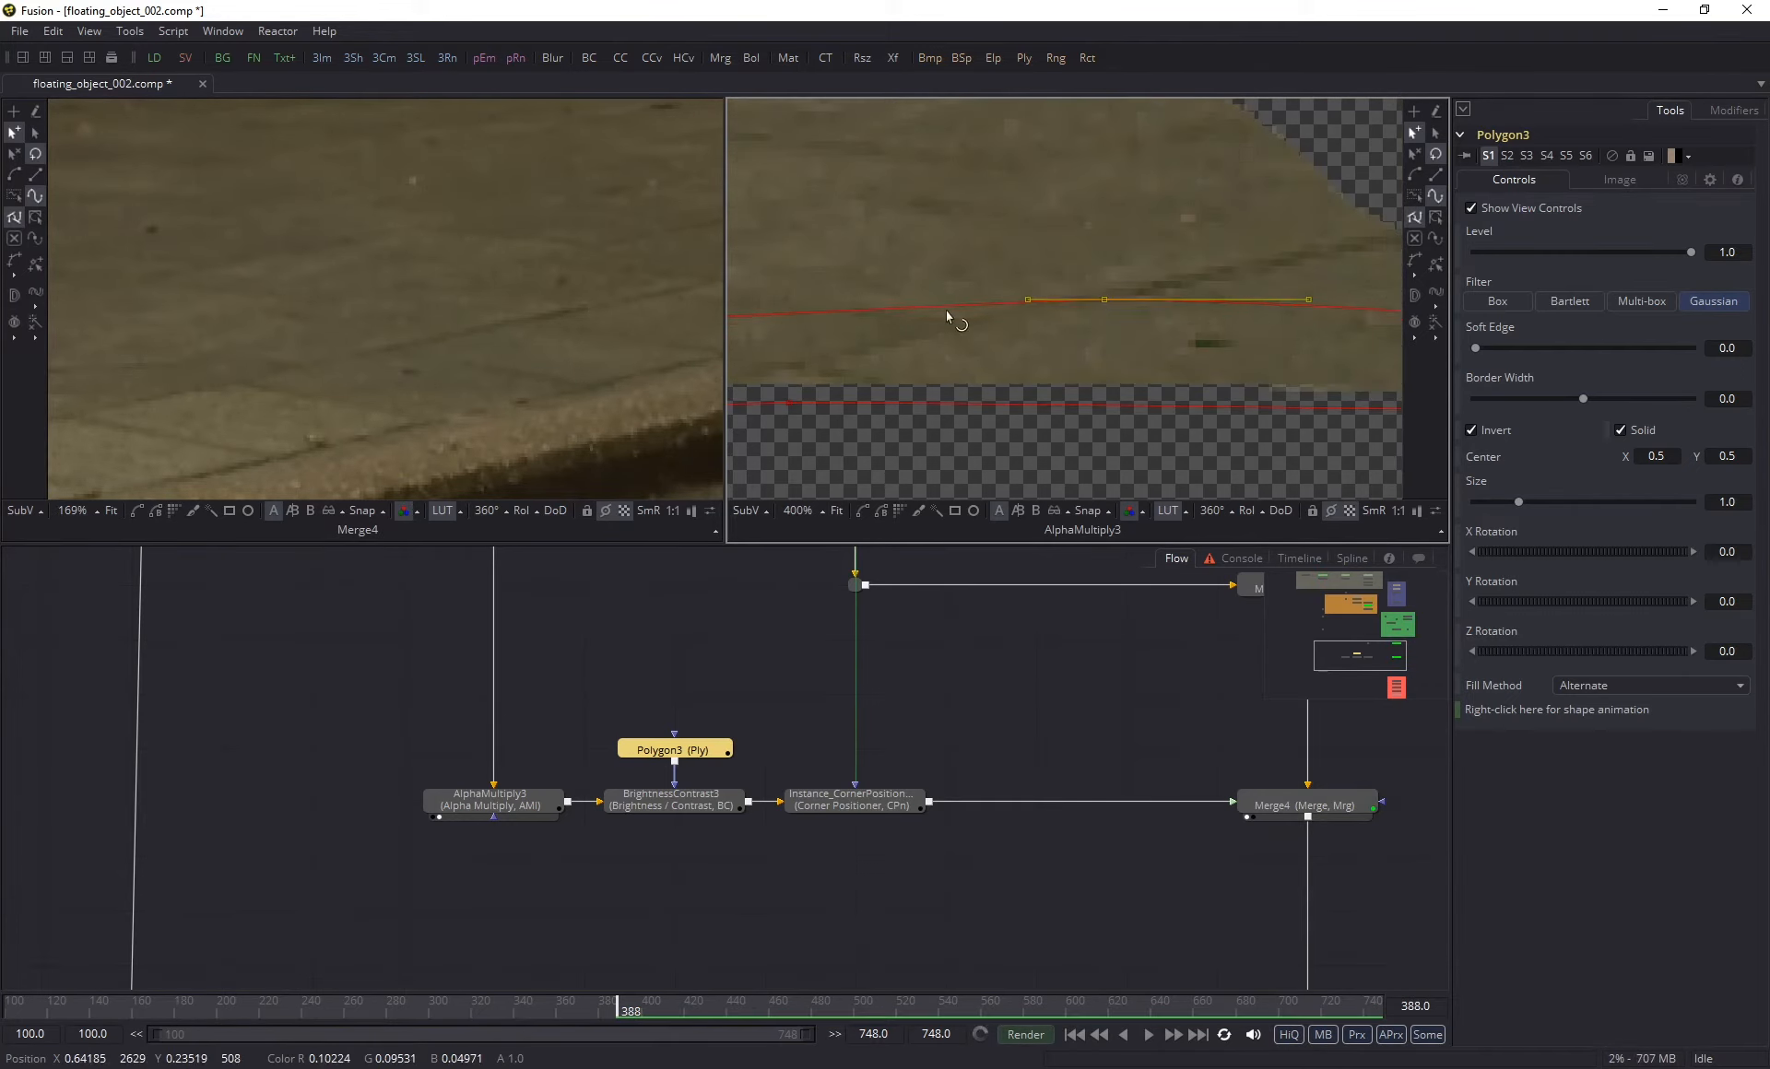
# - Raise Polygon3's upper edge points slightly along the left part of the strip
pyautogui.scroll(-5, 953, 320)
pyautogui.moveTo(812, 354); pyautogui.dragTo(1175, 360)
pyautogui.moveTo(912, 338); pyautogui.dragTo(909, 329)
pyautogui.moveTo(97, 401); pyautogui.dragTo(553, 377)
pyautogui.scroll(-2, 553, 377)
pyautogui.moveTo(774, 354); pyautogui.dragTo(1143, 387)
pyautogui.moveTo(858, 373); pyautogui.dragTo(857, 367)
# - Go to frame 301 and check the merged strip around the man's legs
pyautogui.scroll(-4, 516, 396)
pyautogui.moveTo(516, 397); pyautogui.dragTo(225, 369)
pyautogui.click(433, 1007)
pyautogui.scroll(4, 461, 397)
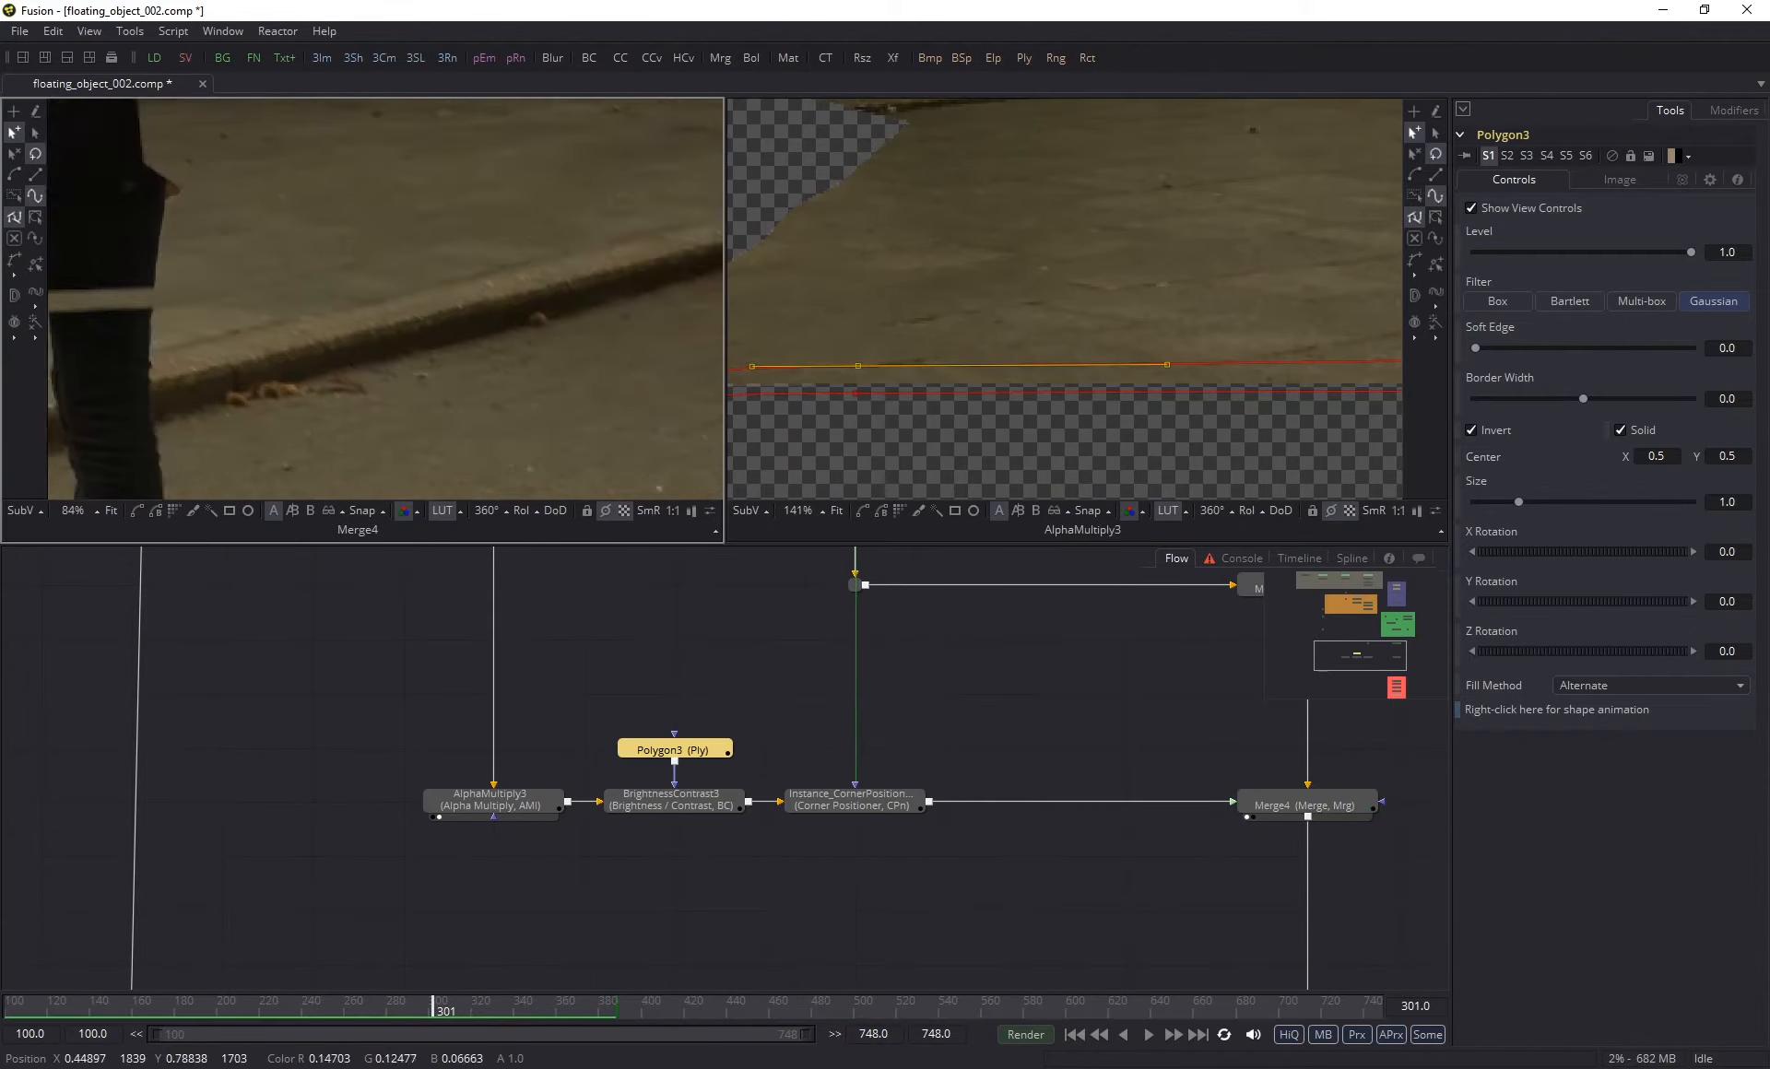
pyautogui.scroll(-6, 535, 396)
pyautogui.scroll(-3, 627, 436)
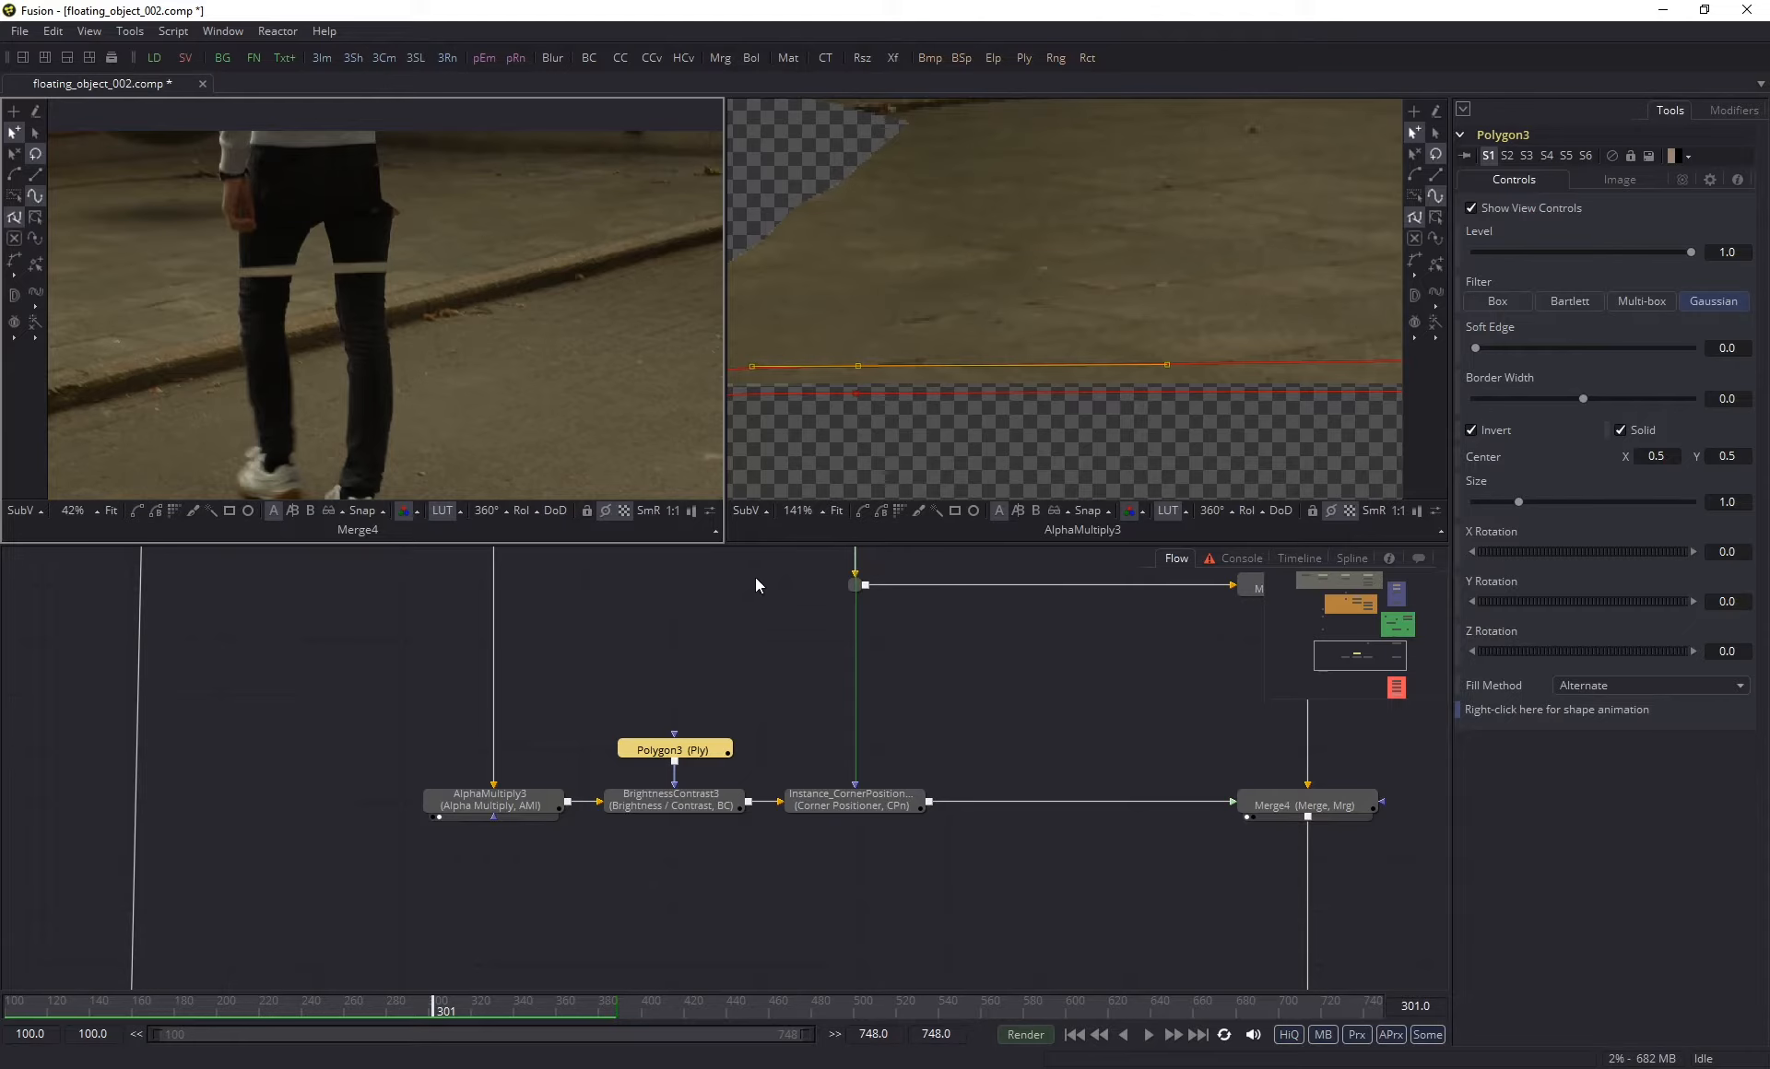
# - Toggle BrightnessContrast3 off and on at frame 301 to examine its effect across the man's legs
pyautogui.scroll(2, 349, 299)
pyautogui.click(673, 801)
pyautogui.click(1612, 157)
pyautogui.scroll(10, 426, 265)
pyautogui.click(1613, 156)
pyautogui.click(1612, 157)
pyautogui.scroll(-10, 399, 316)
pyautogui.click(1613, 157)
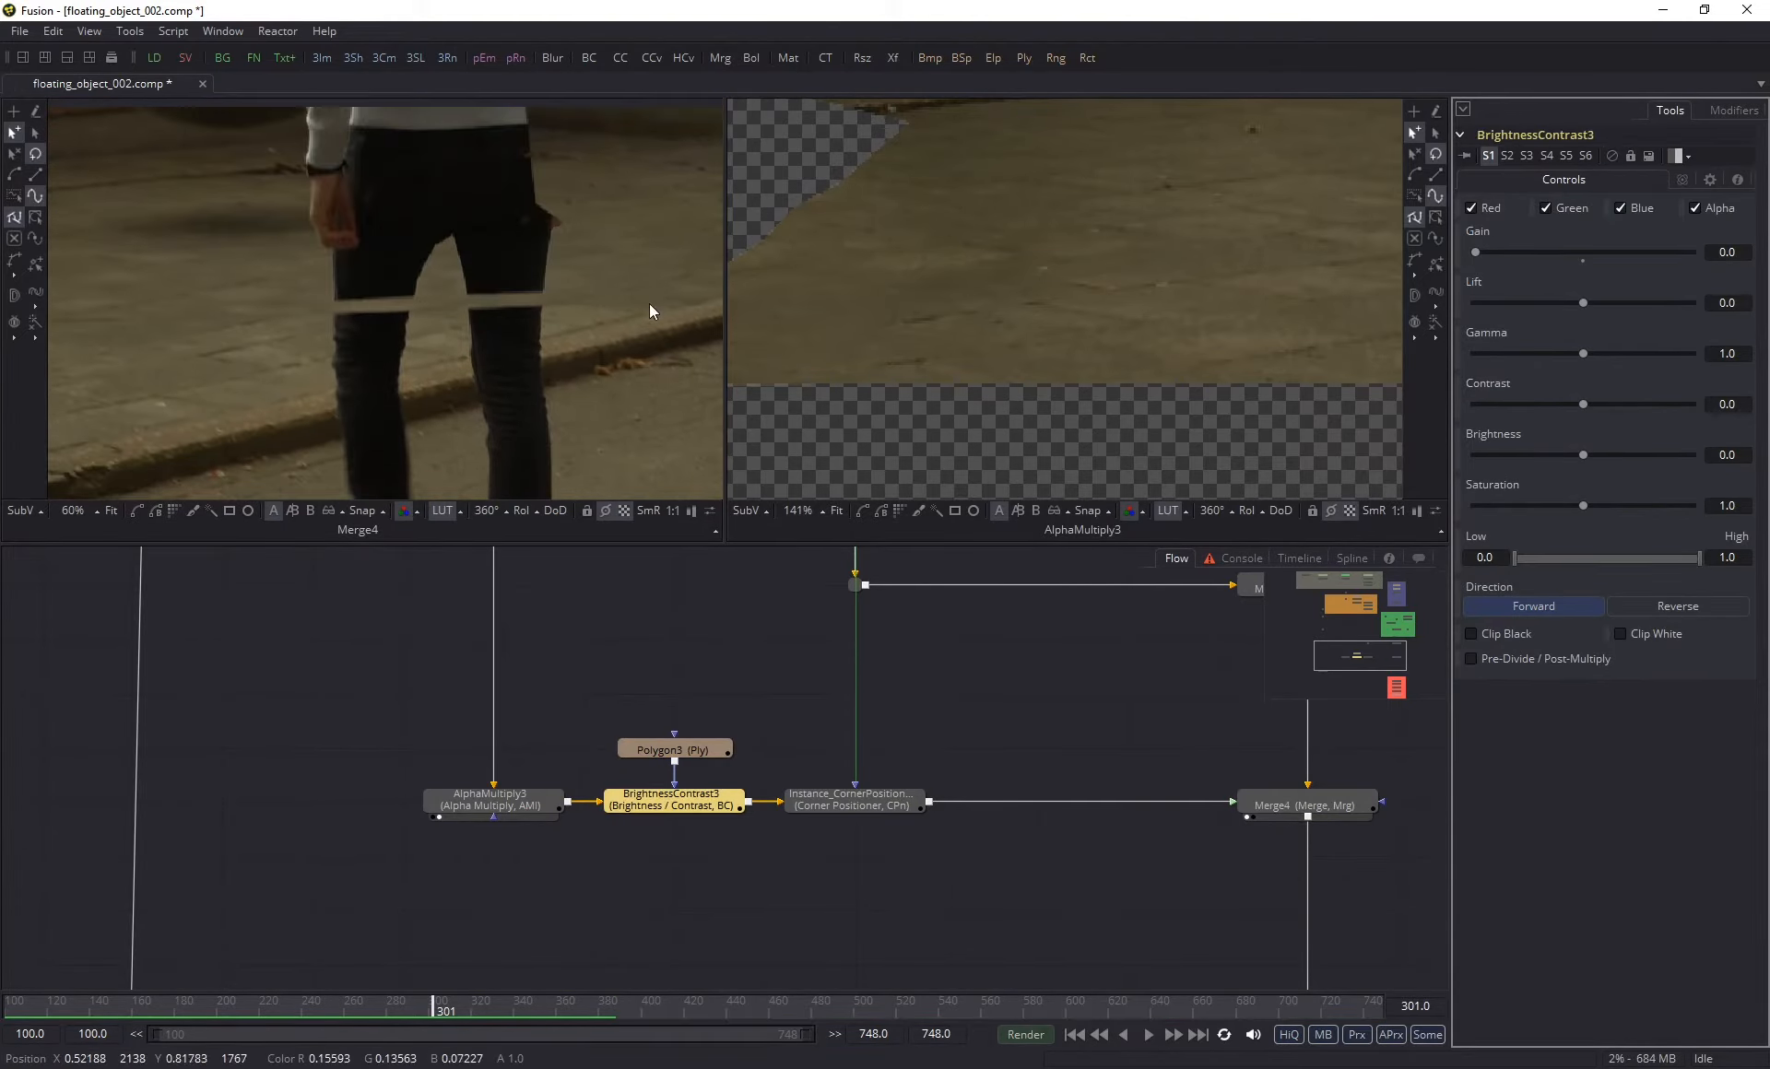
pyautogui.scroll(5, 341, 304)
pyautogui.scroll(-5, 313, 306)
pyautogui.moveTo(309, 319); pyautogui.dragTo(417, 359)
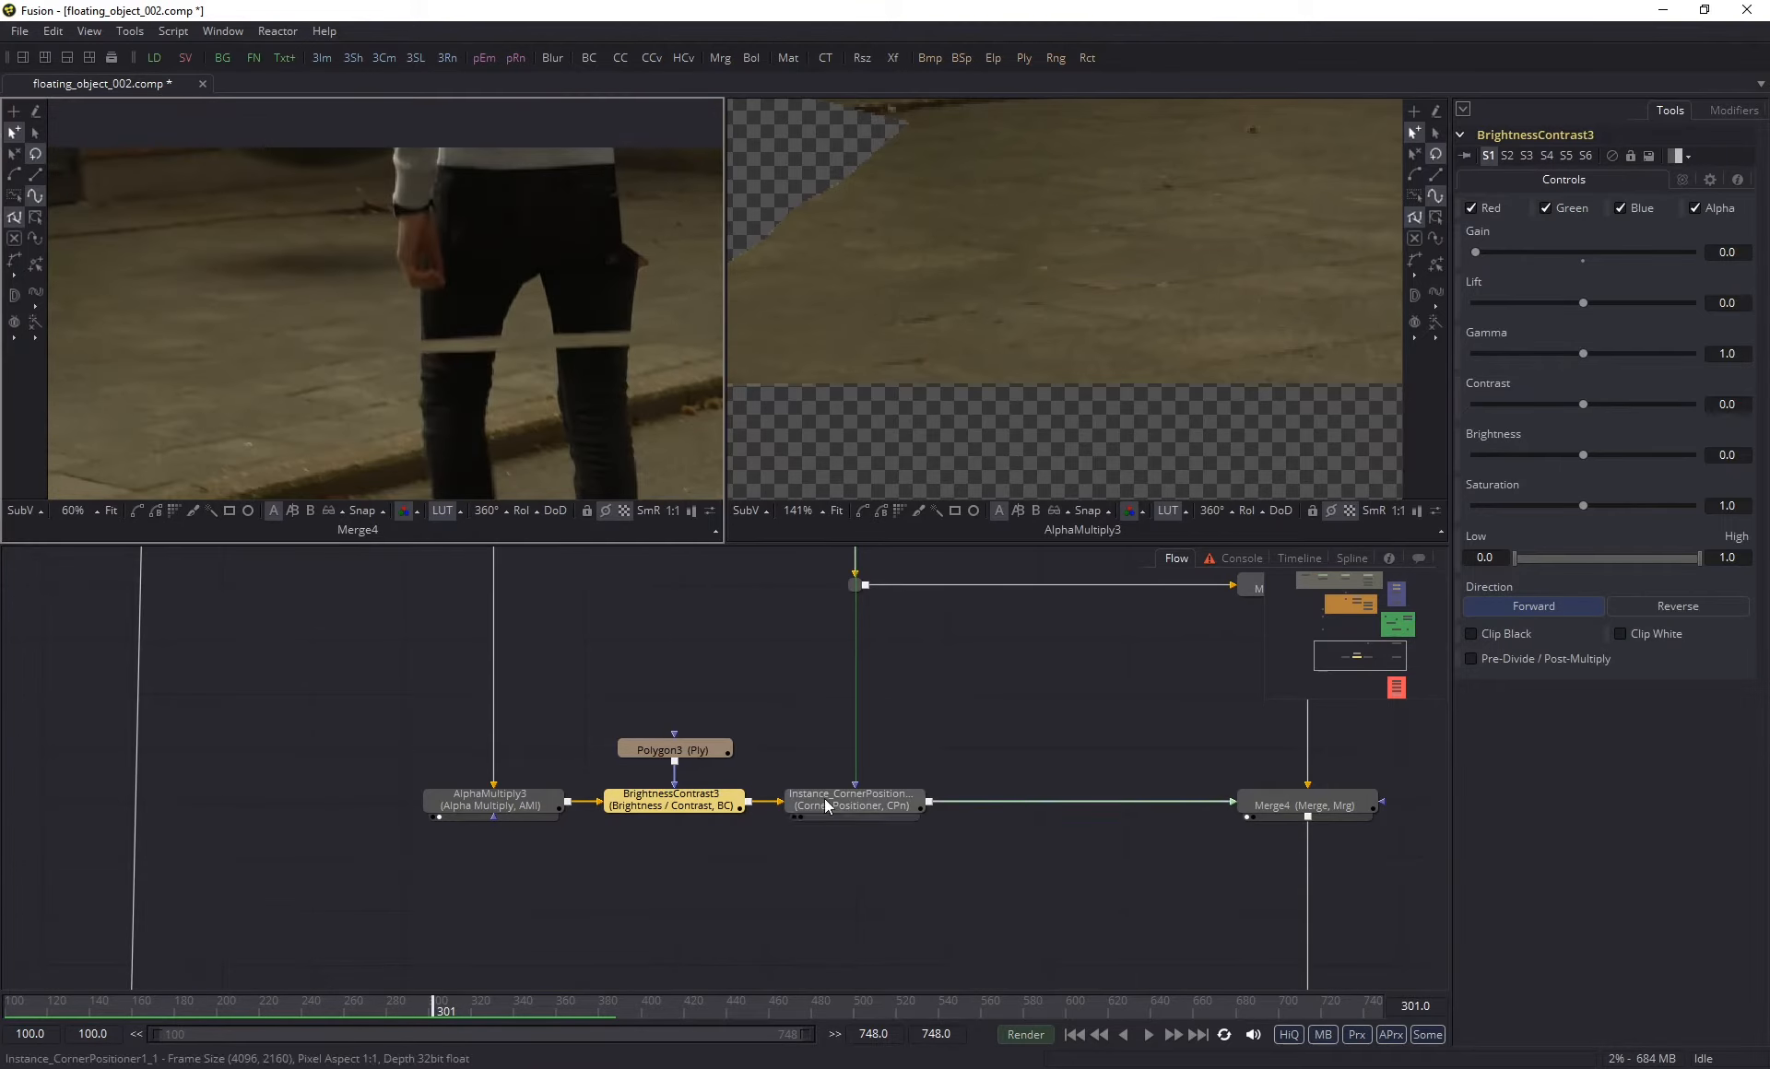
# - Group AlphaMultiply3, Polygon3, BrightnessContrast3 and the instanced corner positioner in a blue-violet underlay named MASK_EDGE
pyautogui.moveTo(376, 687); pyautogui.dragTo(995, 926)
pyautogui.hotkey('ctrl', 'space')
pyautogui.write('und')
pyautogui.press('Return')
pyautogui.rightClick(679, 721)
pyautogui.click(726, 829)
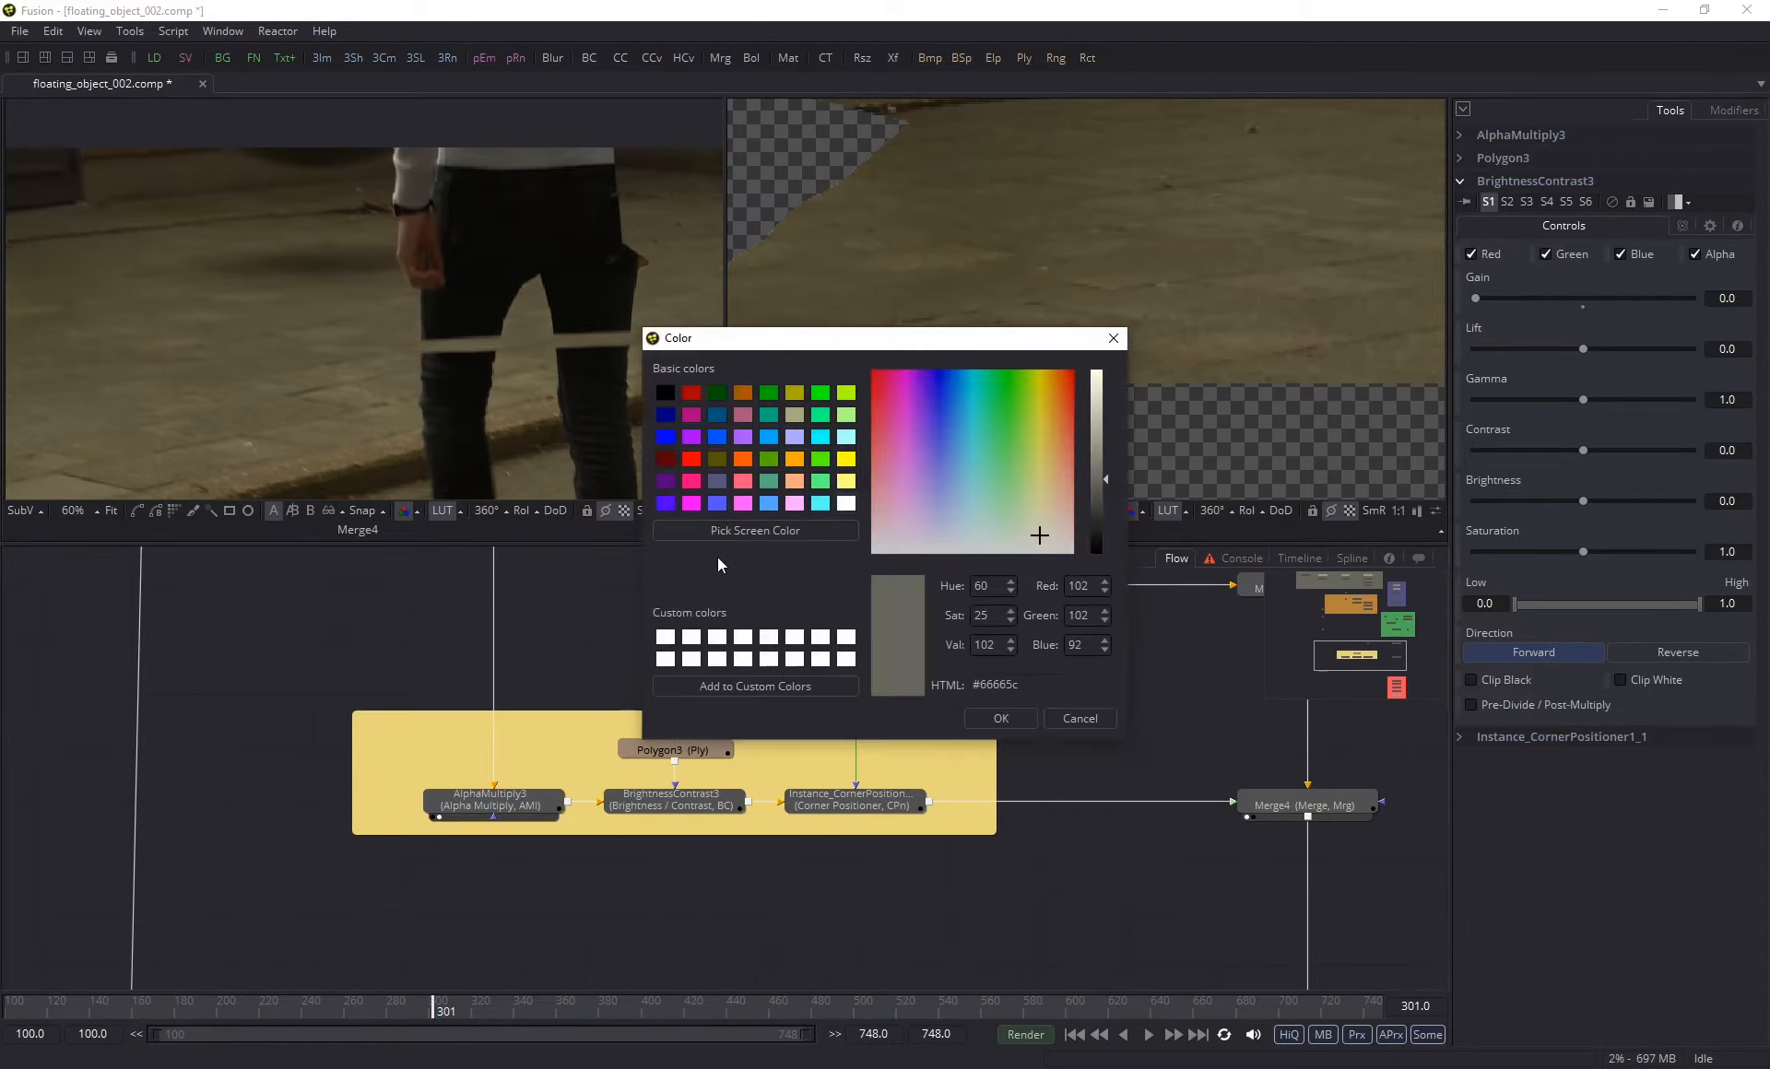
pyautogui.click(717, 481)
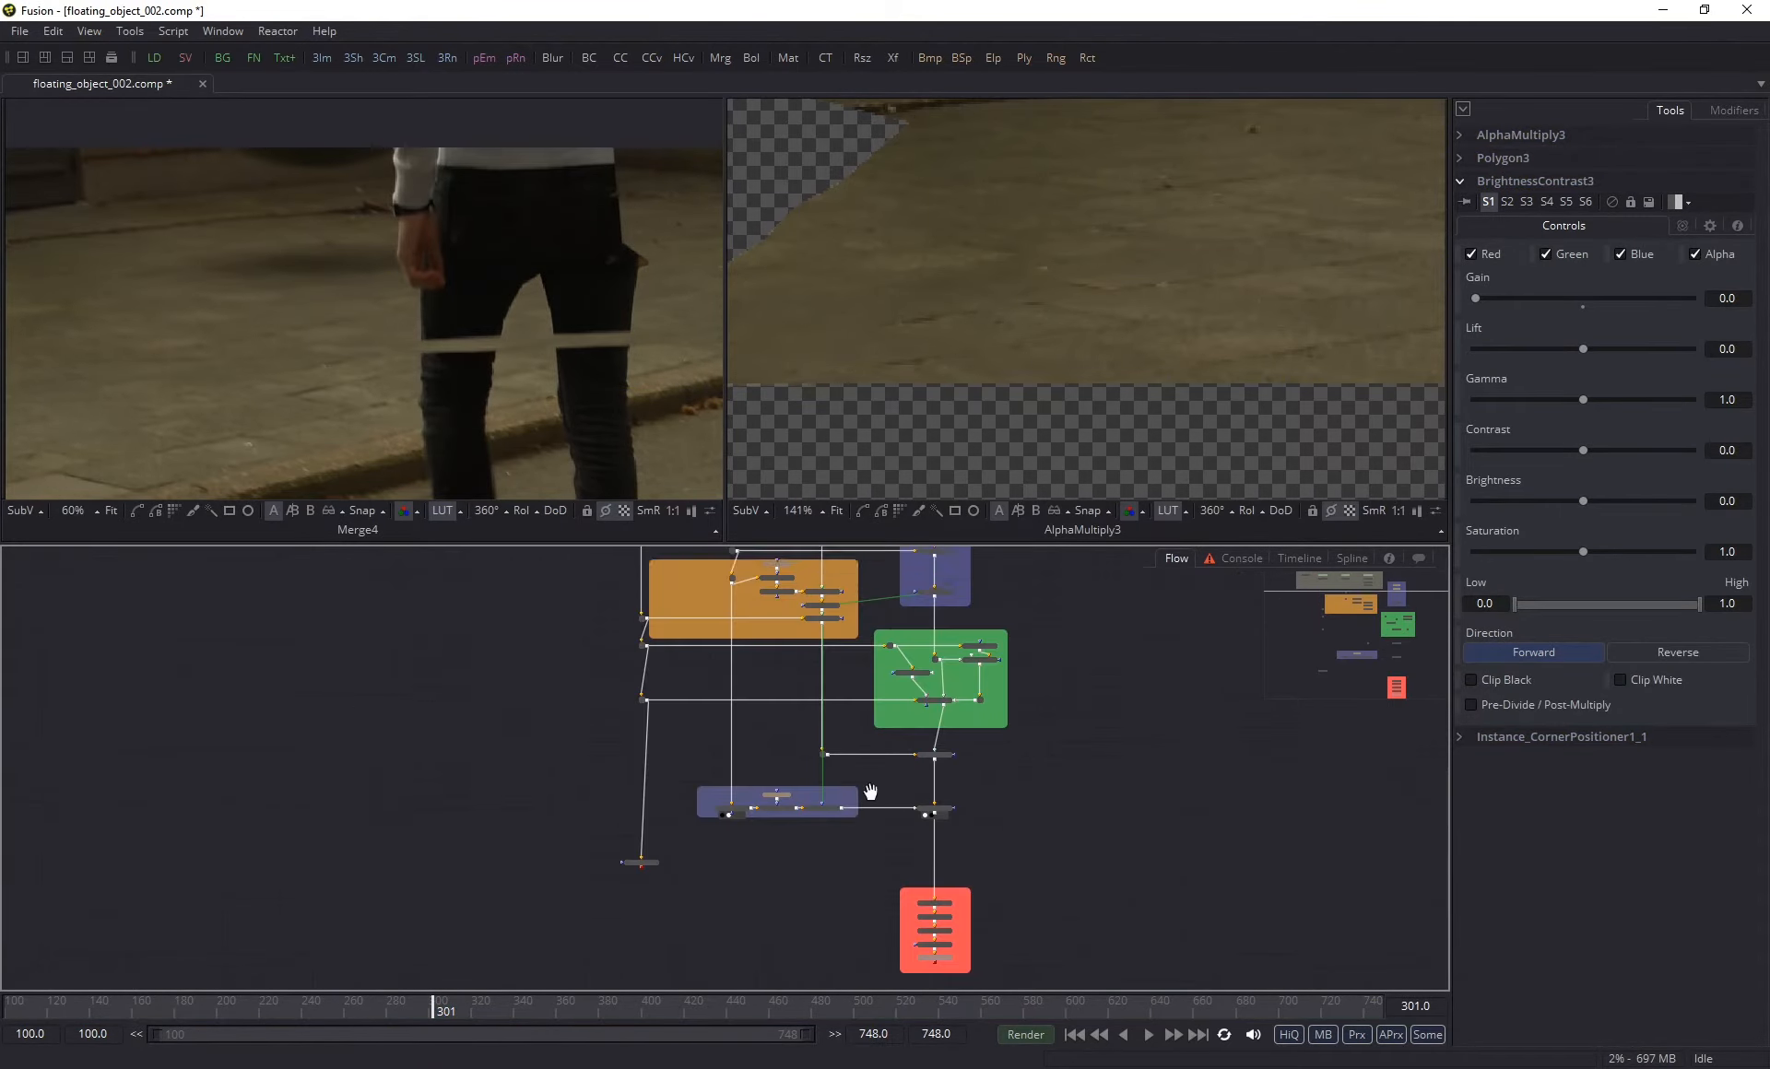
pyautogui.moveTo(870, 794); pyautogui.dragTo(869, 775)
pyautogui.scroll(5, 822, 754)
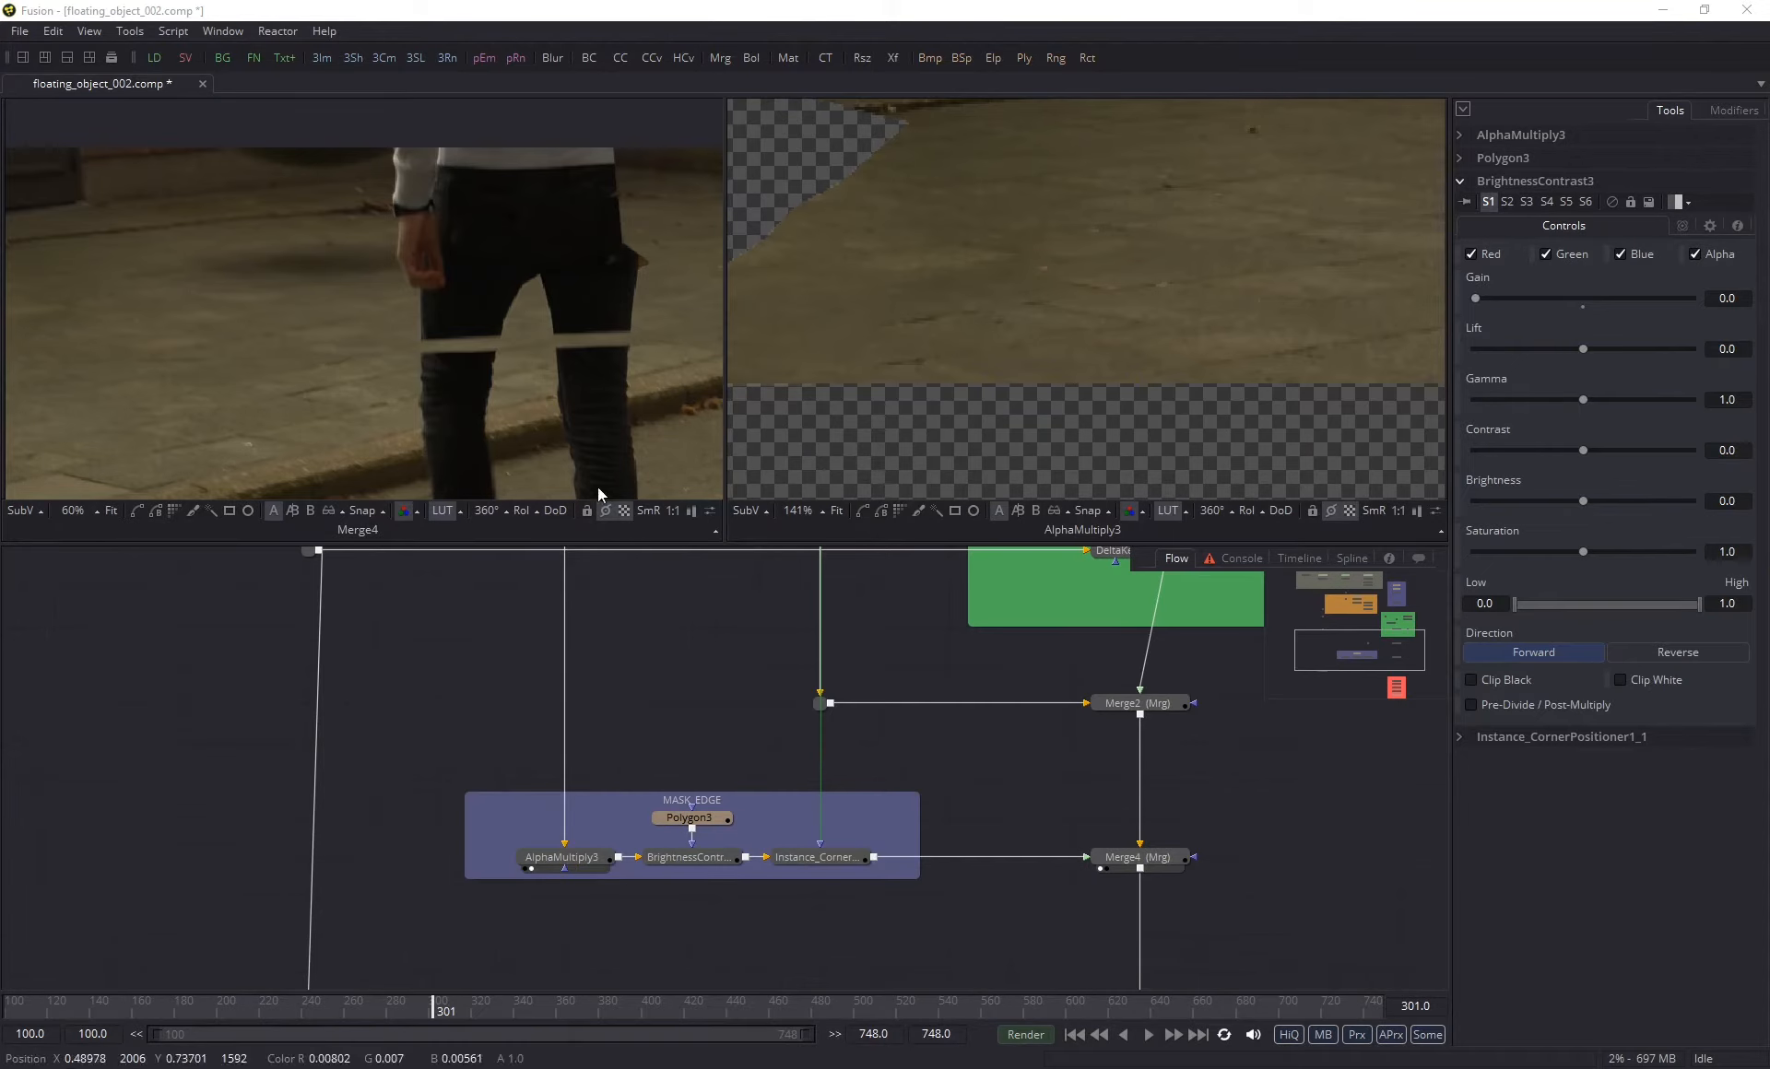
# - Trace the flow between the clean-plate nodes and the AlphaMultiply3 input in the MASK_EDGE group
pyautogui.scroll(5, 675, 829)
pyautogui.moveTo(628, 629); pyautogui.dragTo(593, 584)
pyautogui.scroll(-5, 645, 627)
pyautogui.moveTo(660, 640); pyautogui.dragTo(626, 704)
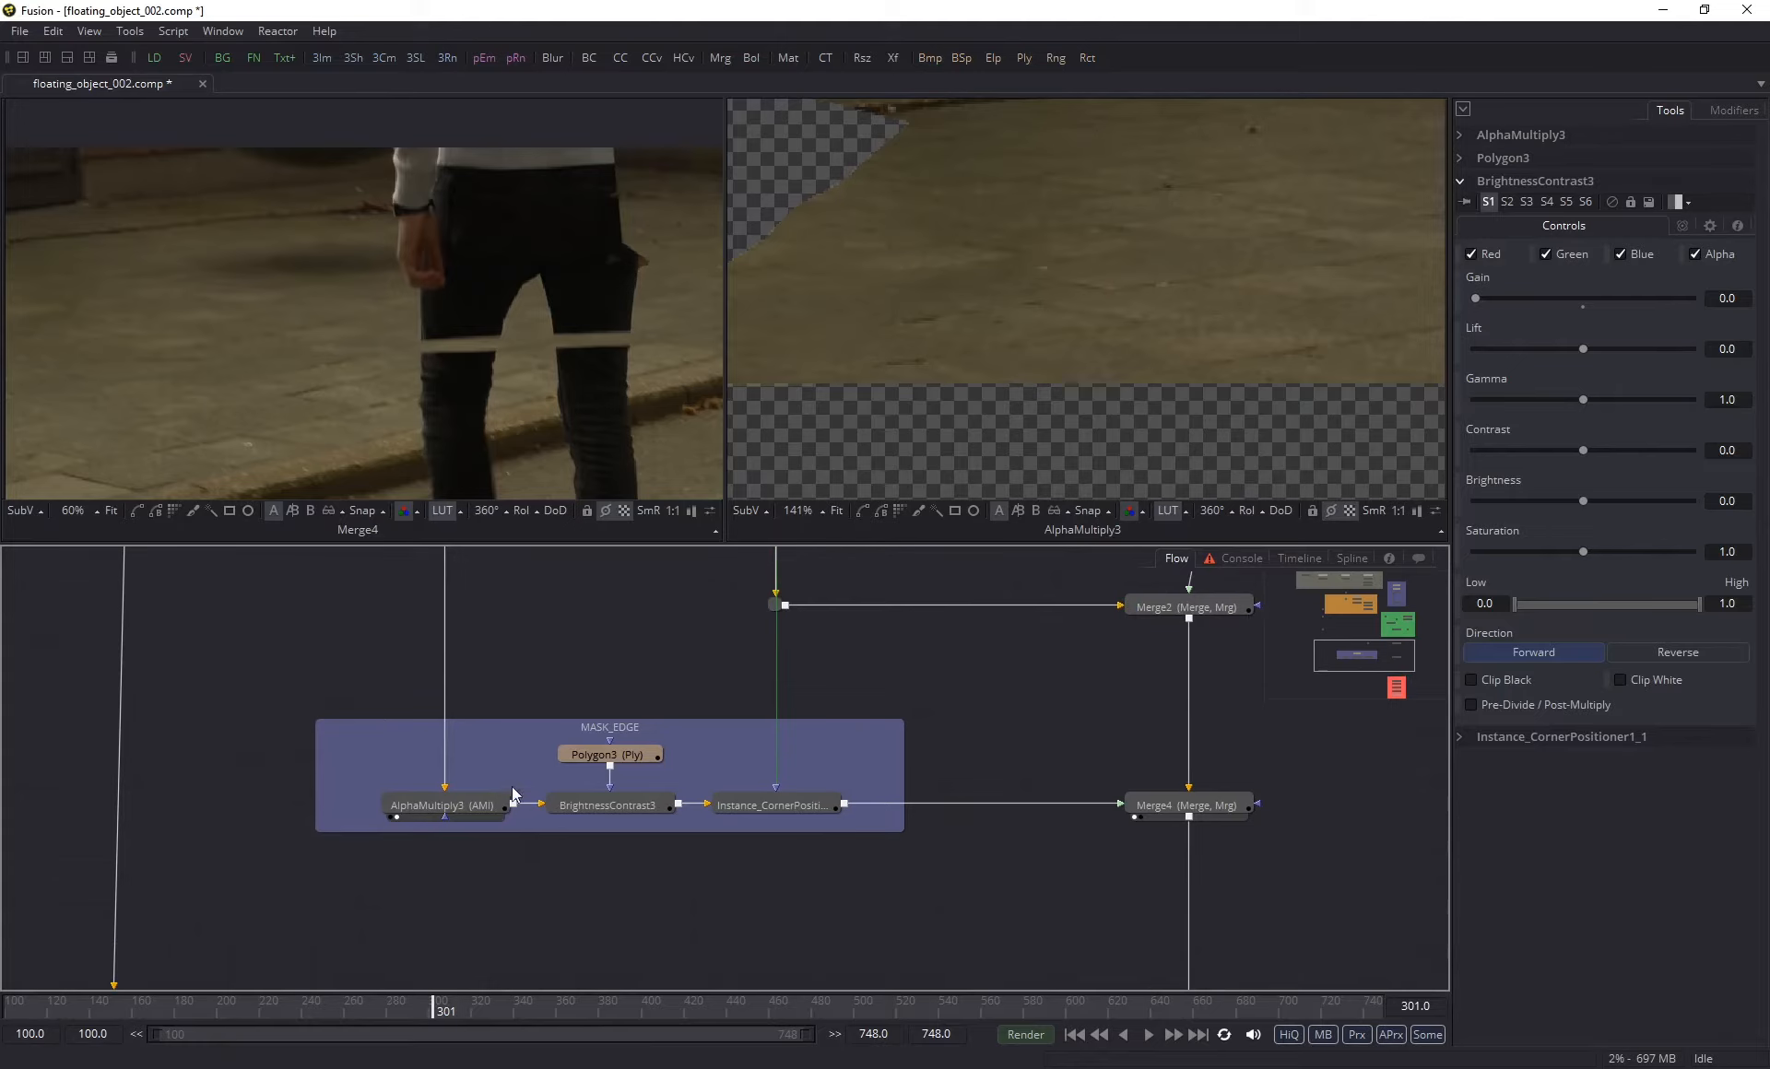
pyautogui.scroll(-8, 511, 678)
pyautogui.moveTo(509, 657); pyautogui.dragTo(582, 656)
pyautogui.scroll(4, 516, 634)
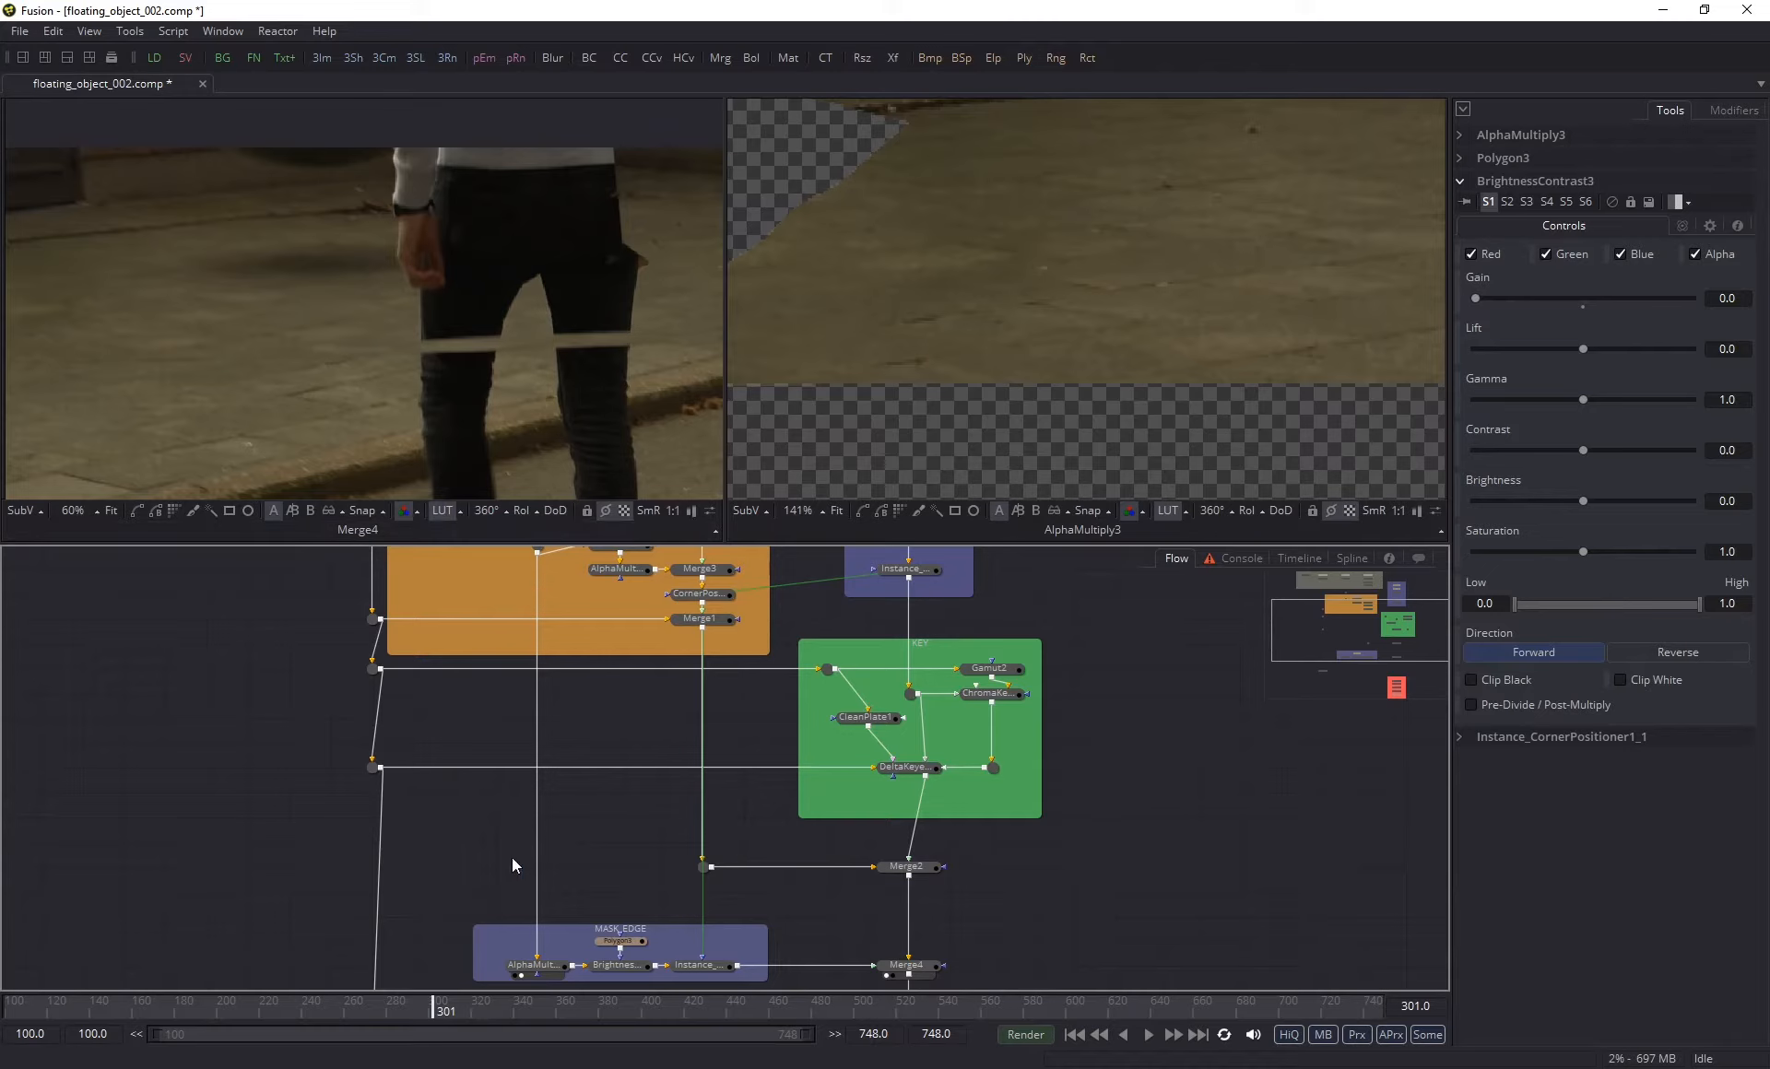
pyautogui.scroll(-5, 557, 866)
pyautogui.scroll(5, 538, 722)
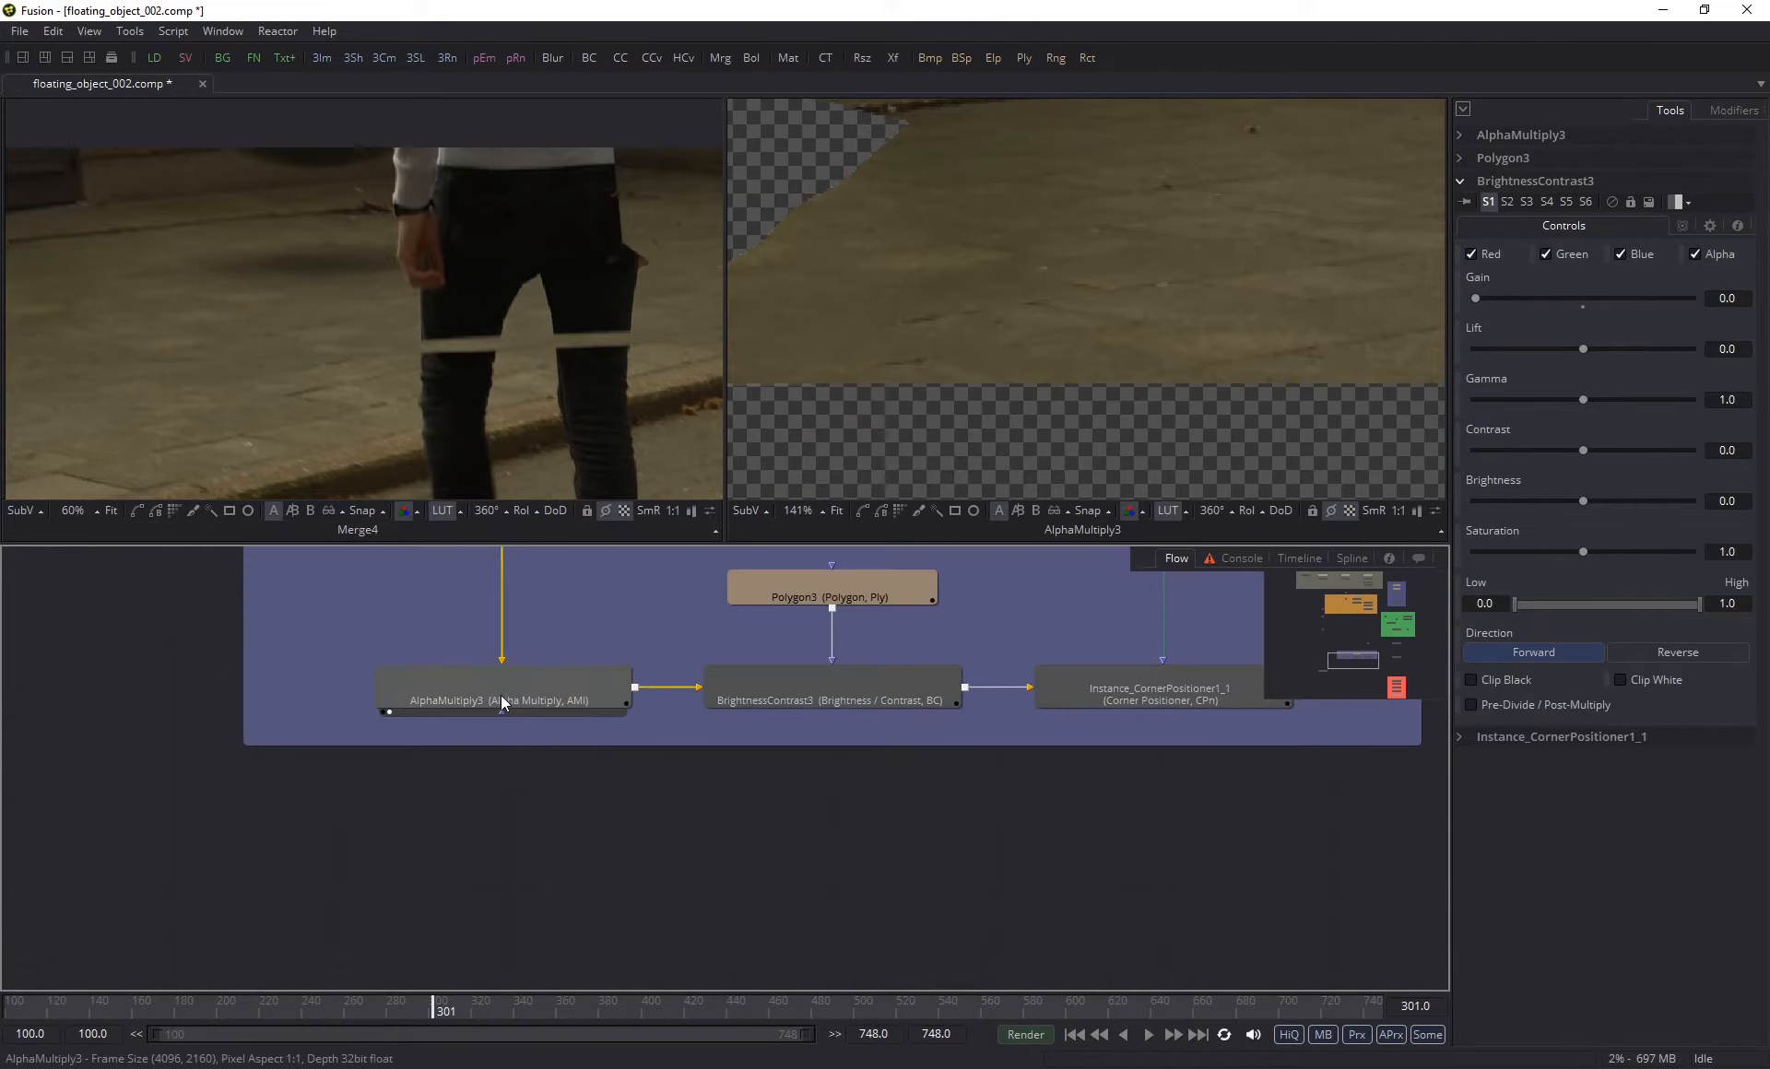
# - View AlphaMultiply3 in the first viewer and toggle its pass-through on and off to compare the clean plate's transparent areas
pyautogui.click(501, 701)
pyautogui.press('1')
pyautogui.scroll(-5, 516, 386)
pyautogui.moveTo(548, 466); pyautogui.dragTo(526, 249)
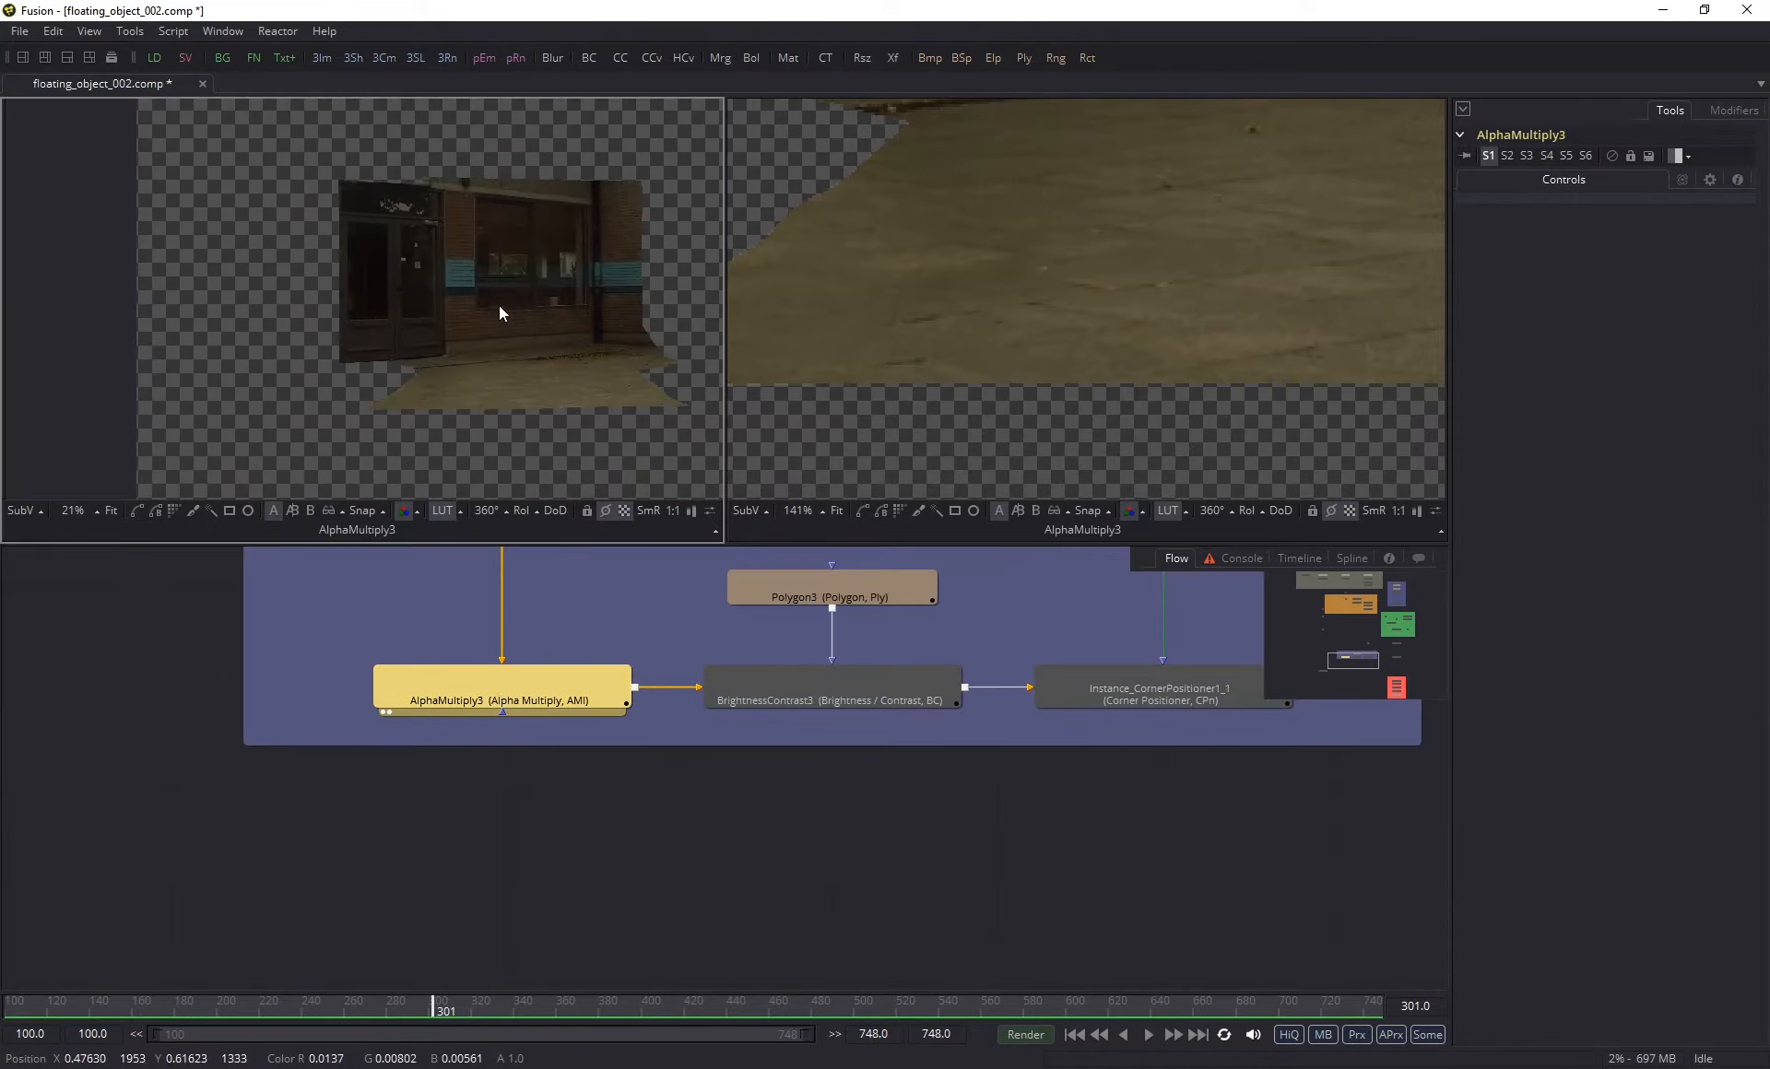
pyautogui.click(1612, 157)
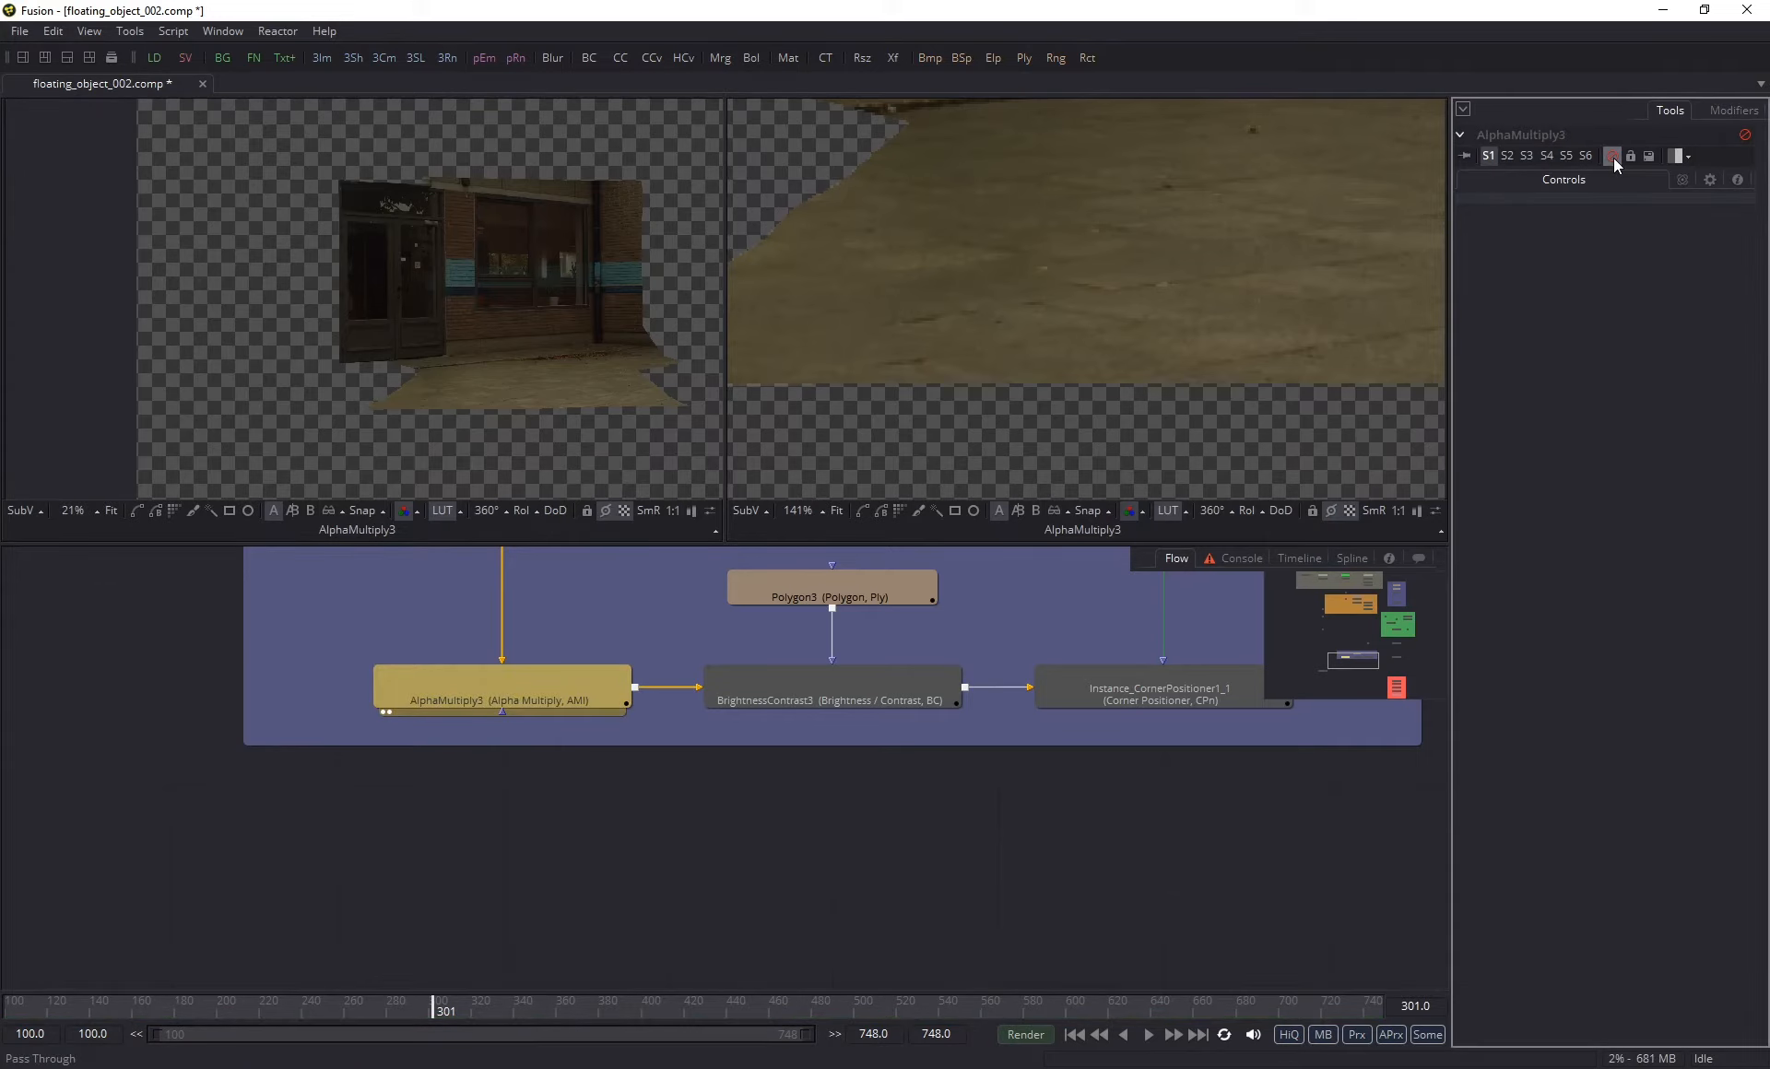
pyautogui.scroll(10, 562, 373)
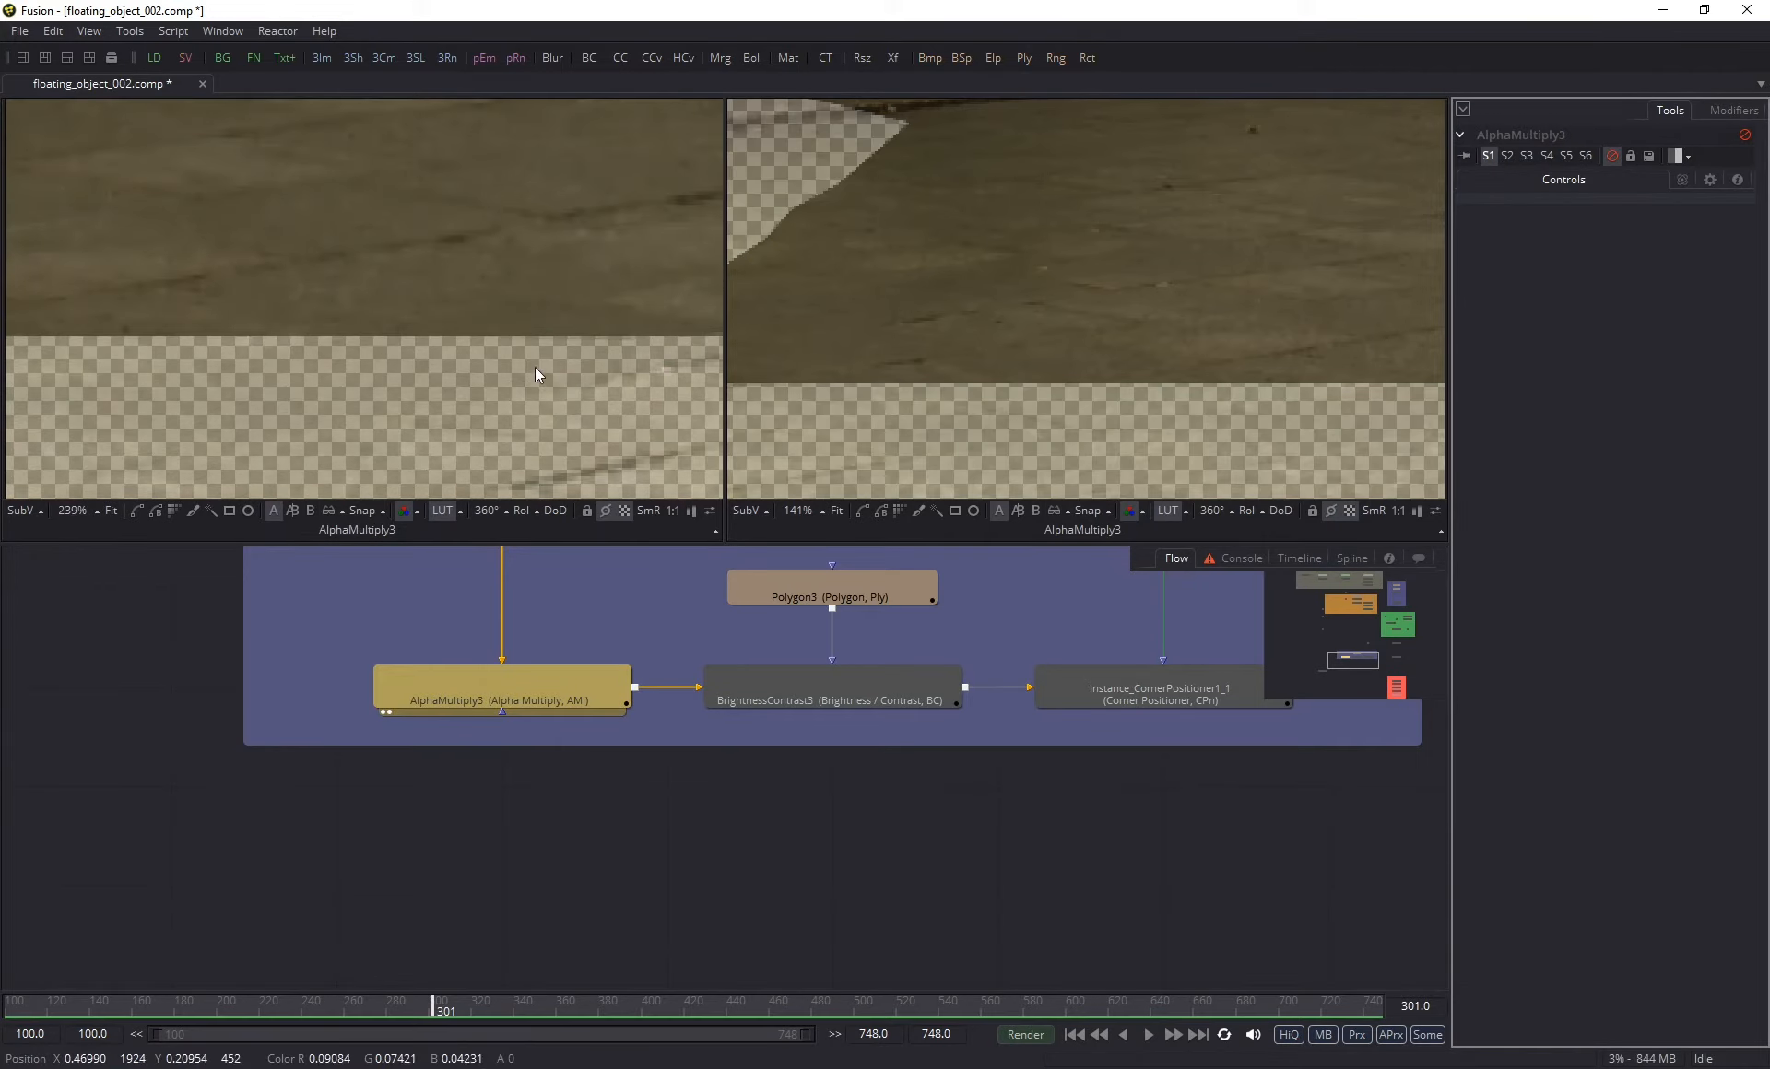
pyautogui.click(1613, 157)
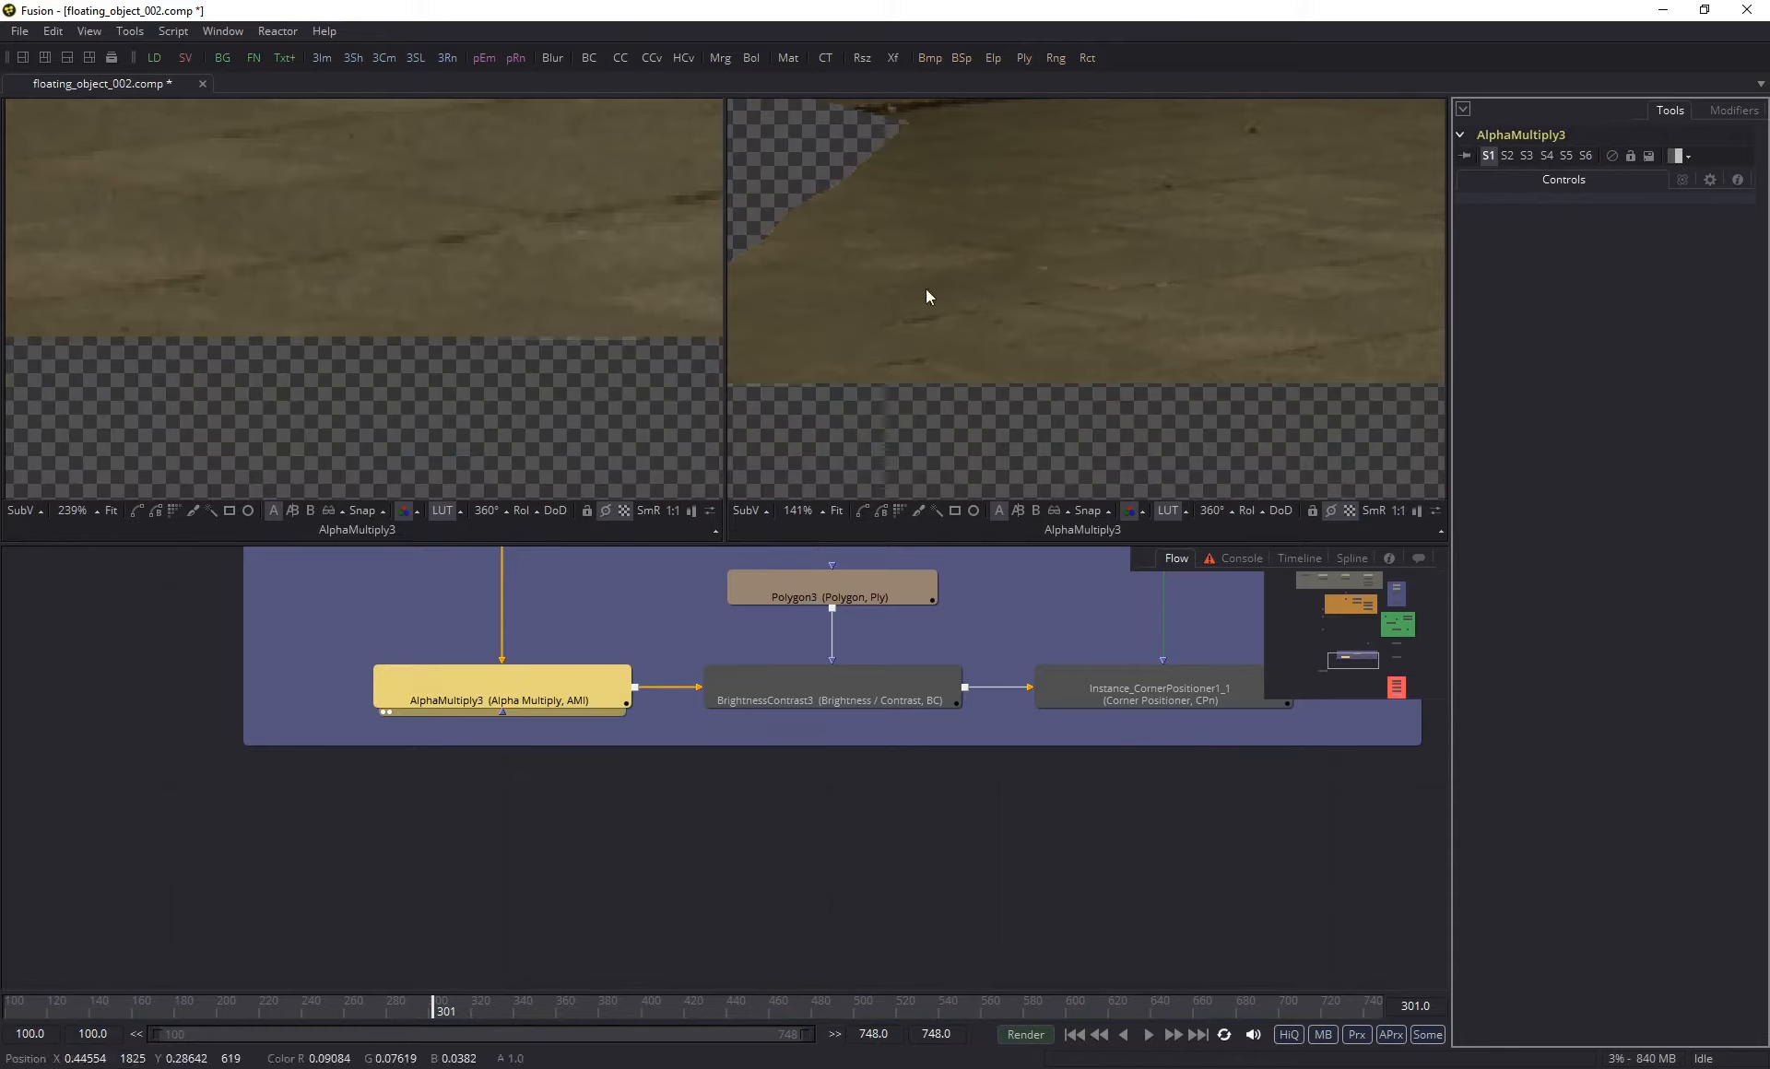
# - Examine BrightnessContrast3's gain setting and Polygon3's outline along the whole lower edge of the clean plate
pyautogui.moveTo(1001, 636); pyautogui.dragTo(924, 728)
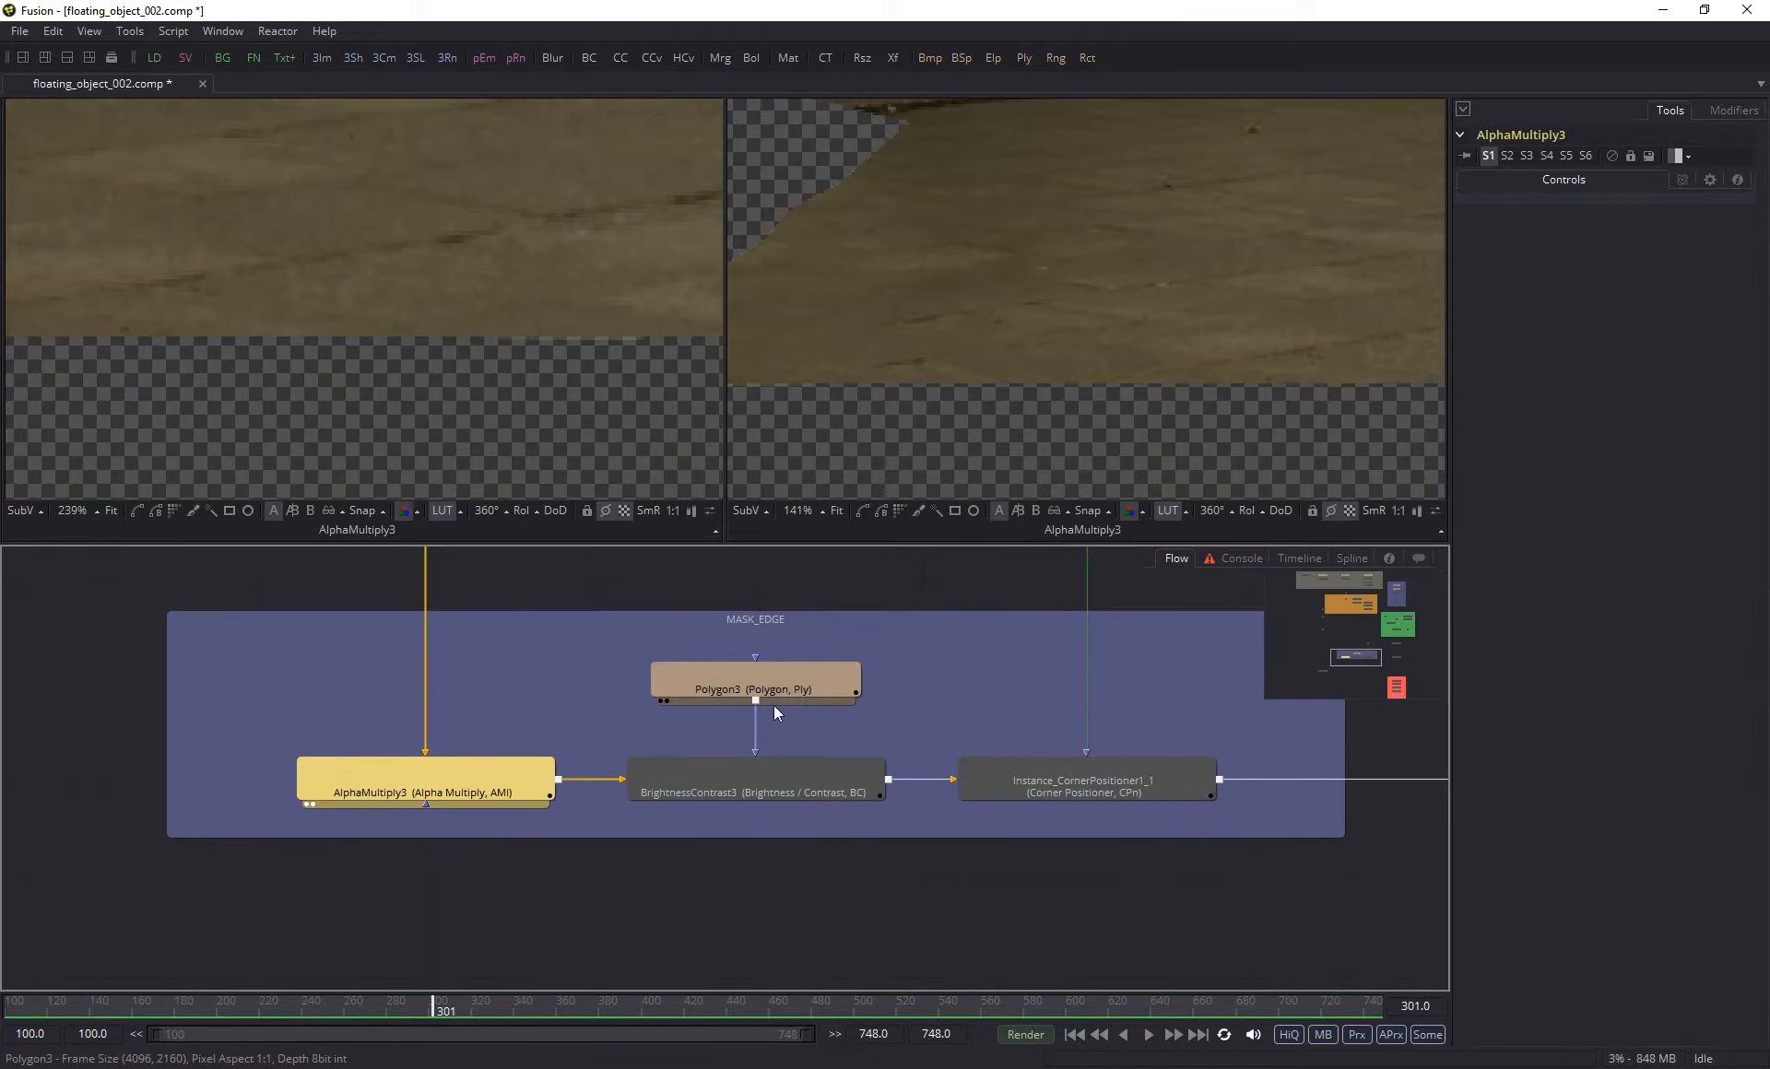
pyautogui.click(718, 794)
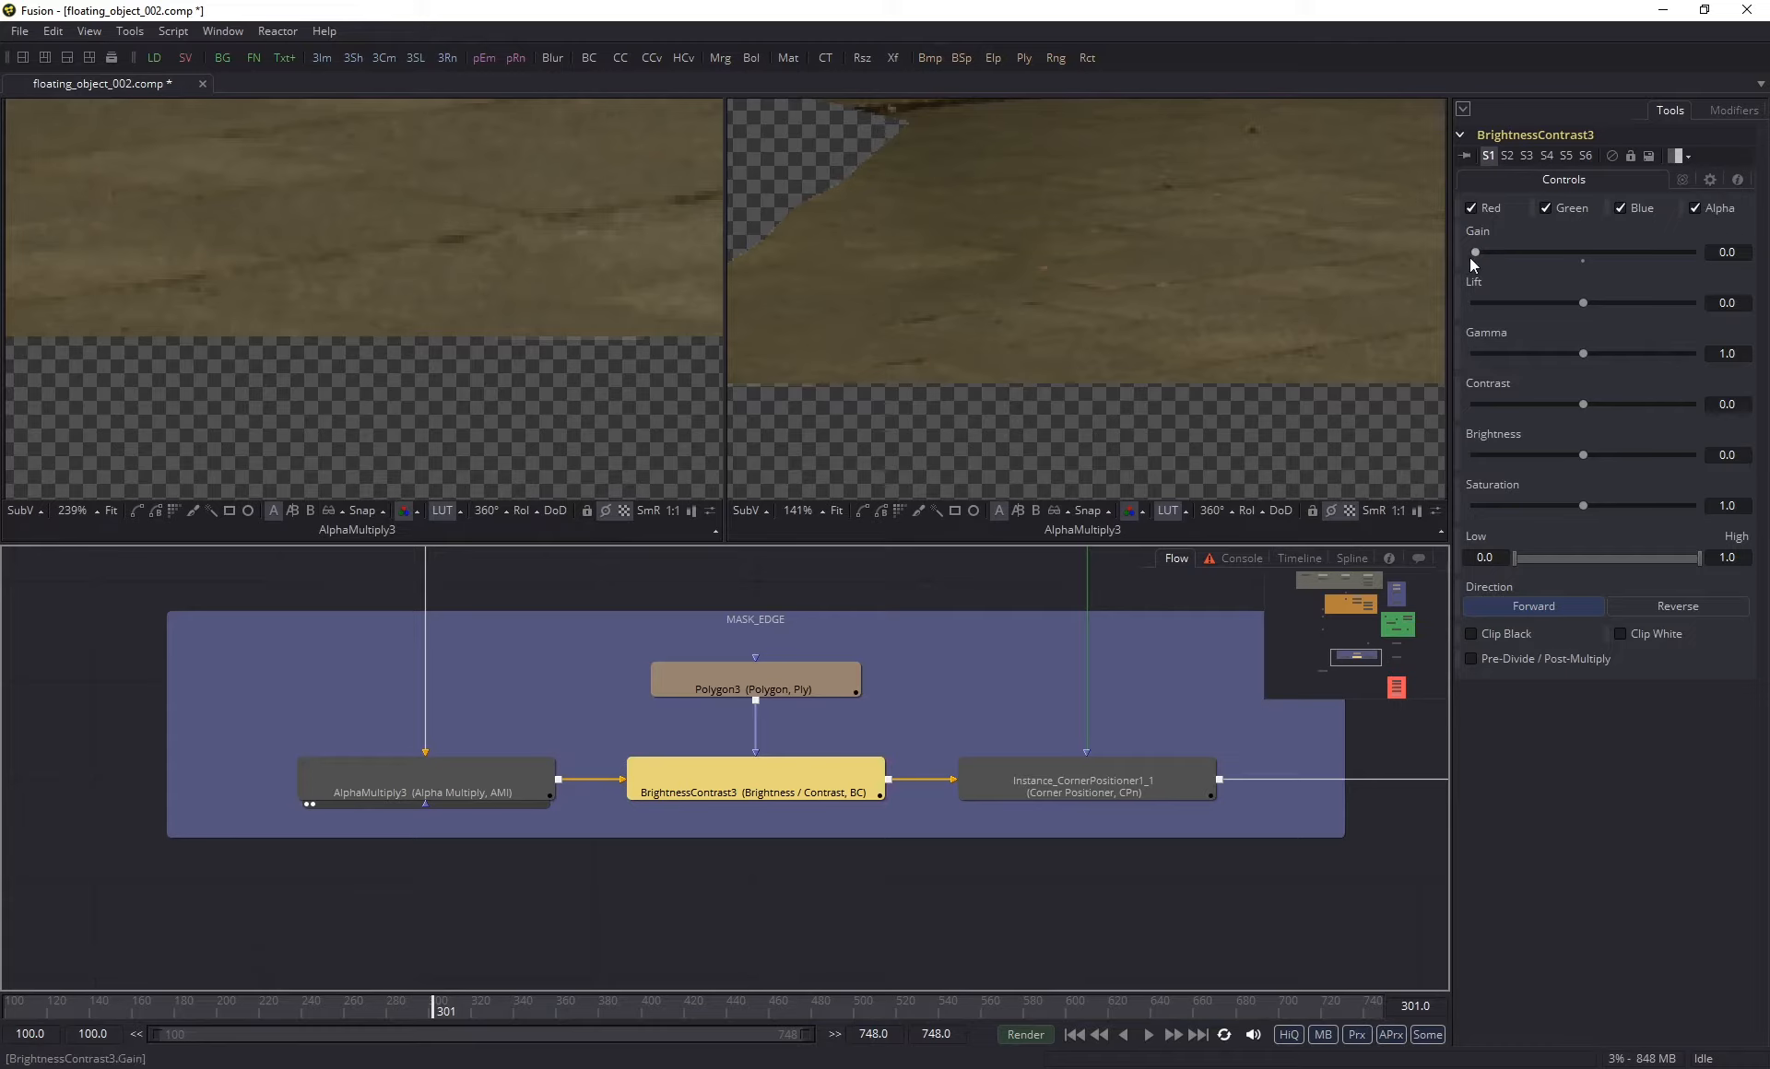
pyautogui.click(777, 680)
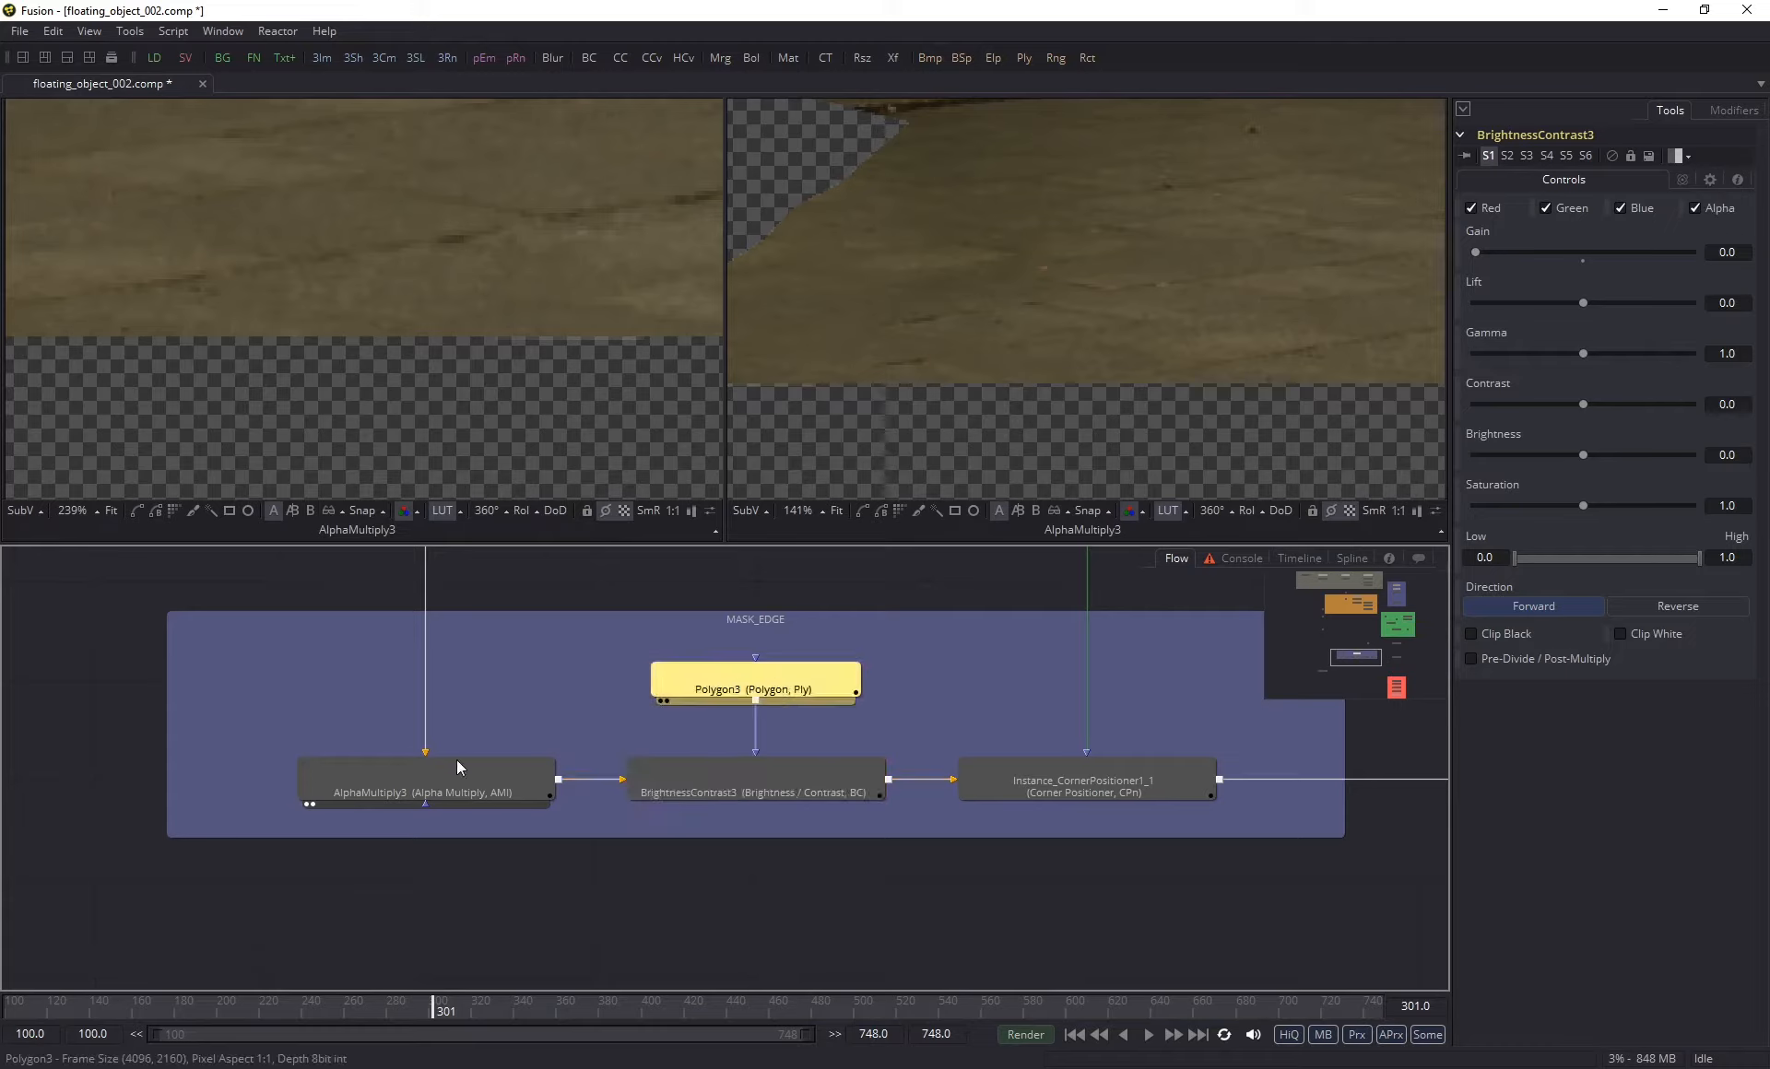
pyautogui.scroll(-2, 470, 265)
pyautogui.moveTo(324, 350); pyautogui.dragTo(382, 328)
pyautogui.scroll(-1, 381, 328)
pyautogui.moveTo(214, 345); pyautogui.dragTo(412, 358)
pyautogui.scroll(-3, 636, 306)
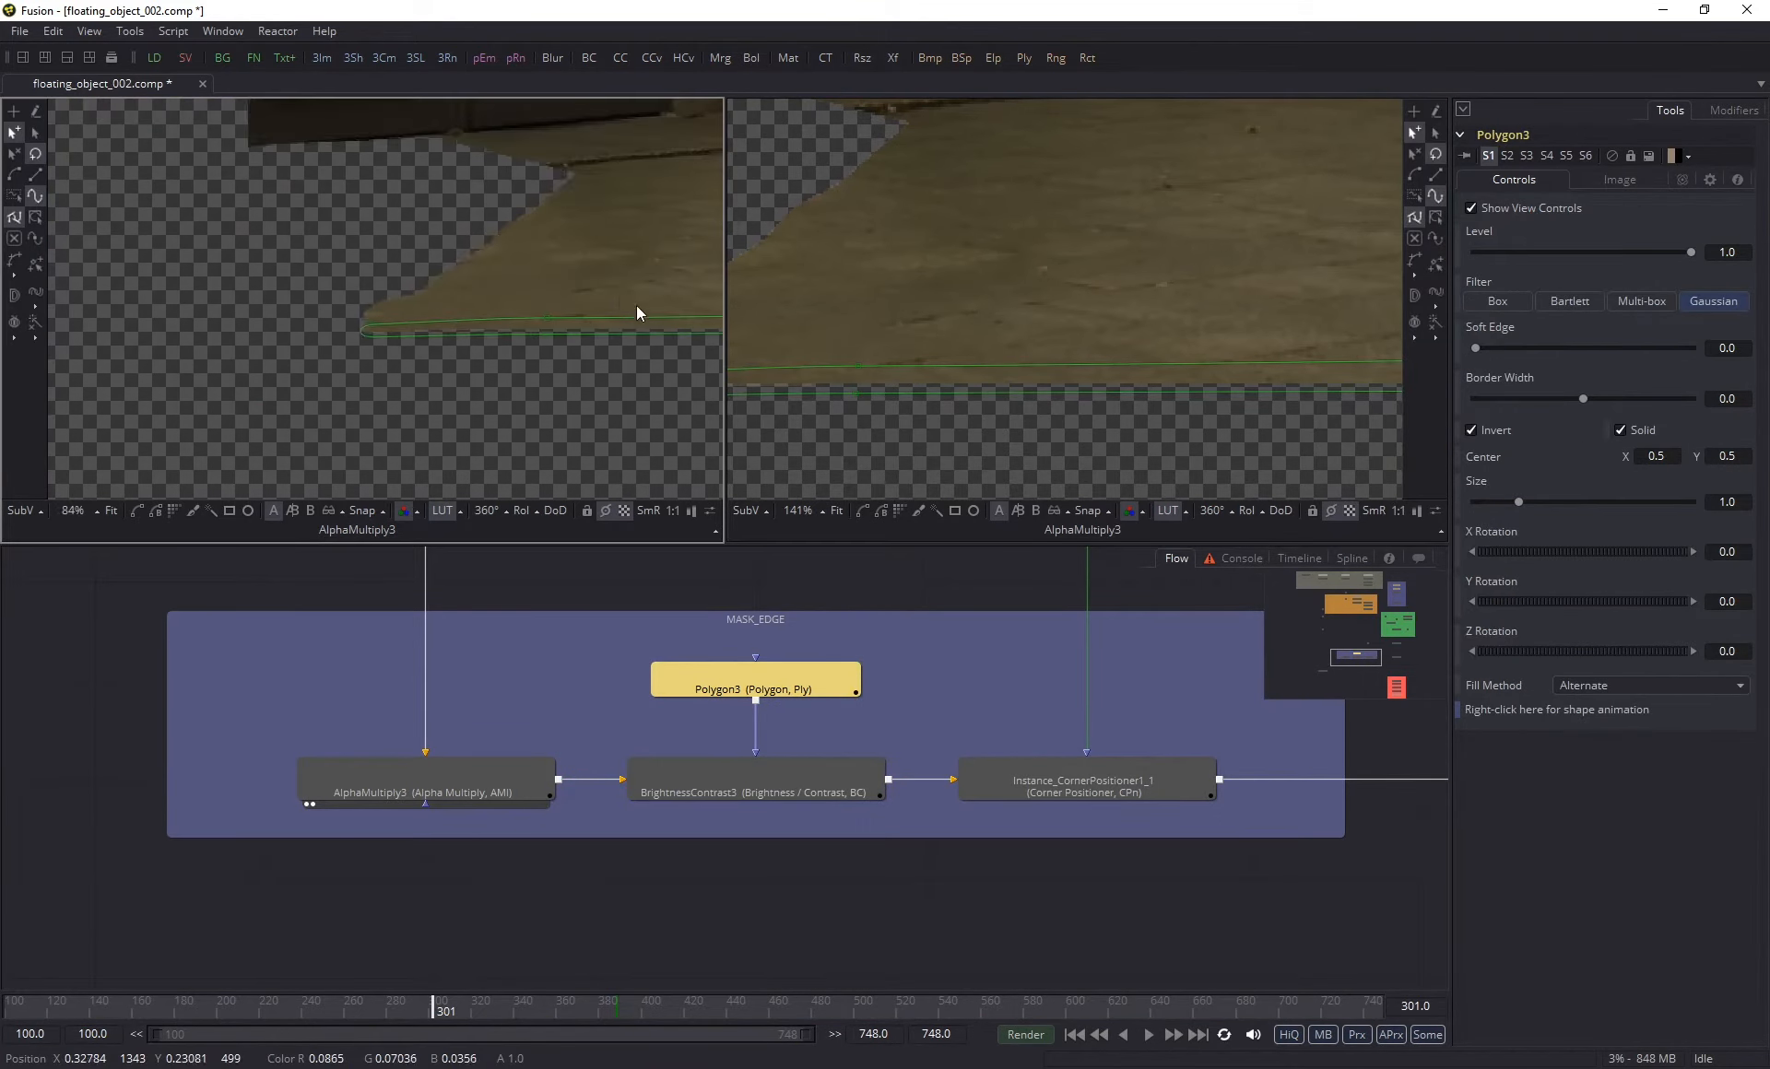
pyautogui.moveTo(559, 291); pyautogui.dragTo(295, 306)
pyautogui.moveTo(562, 335); pyautogui.dragTo(125, 359)
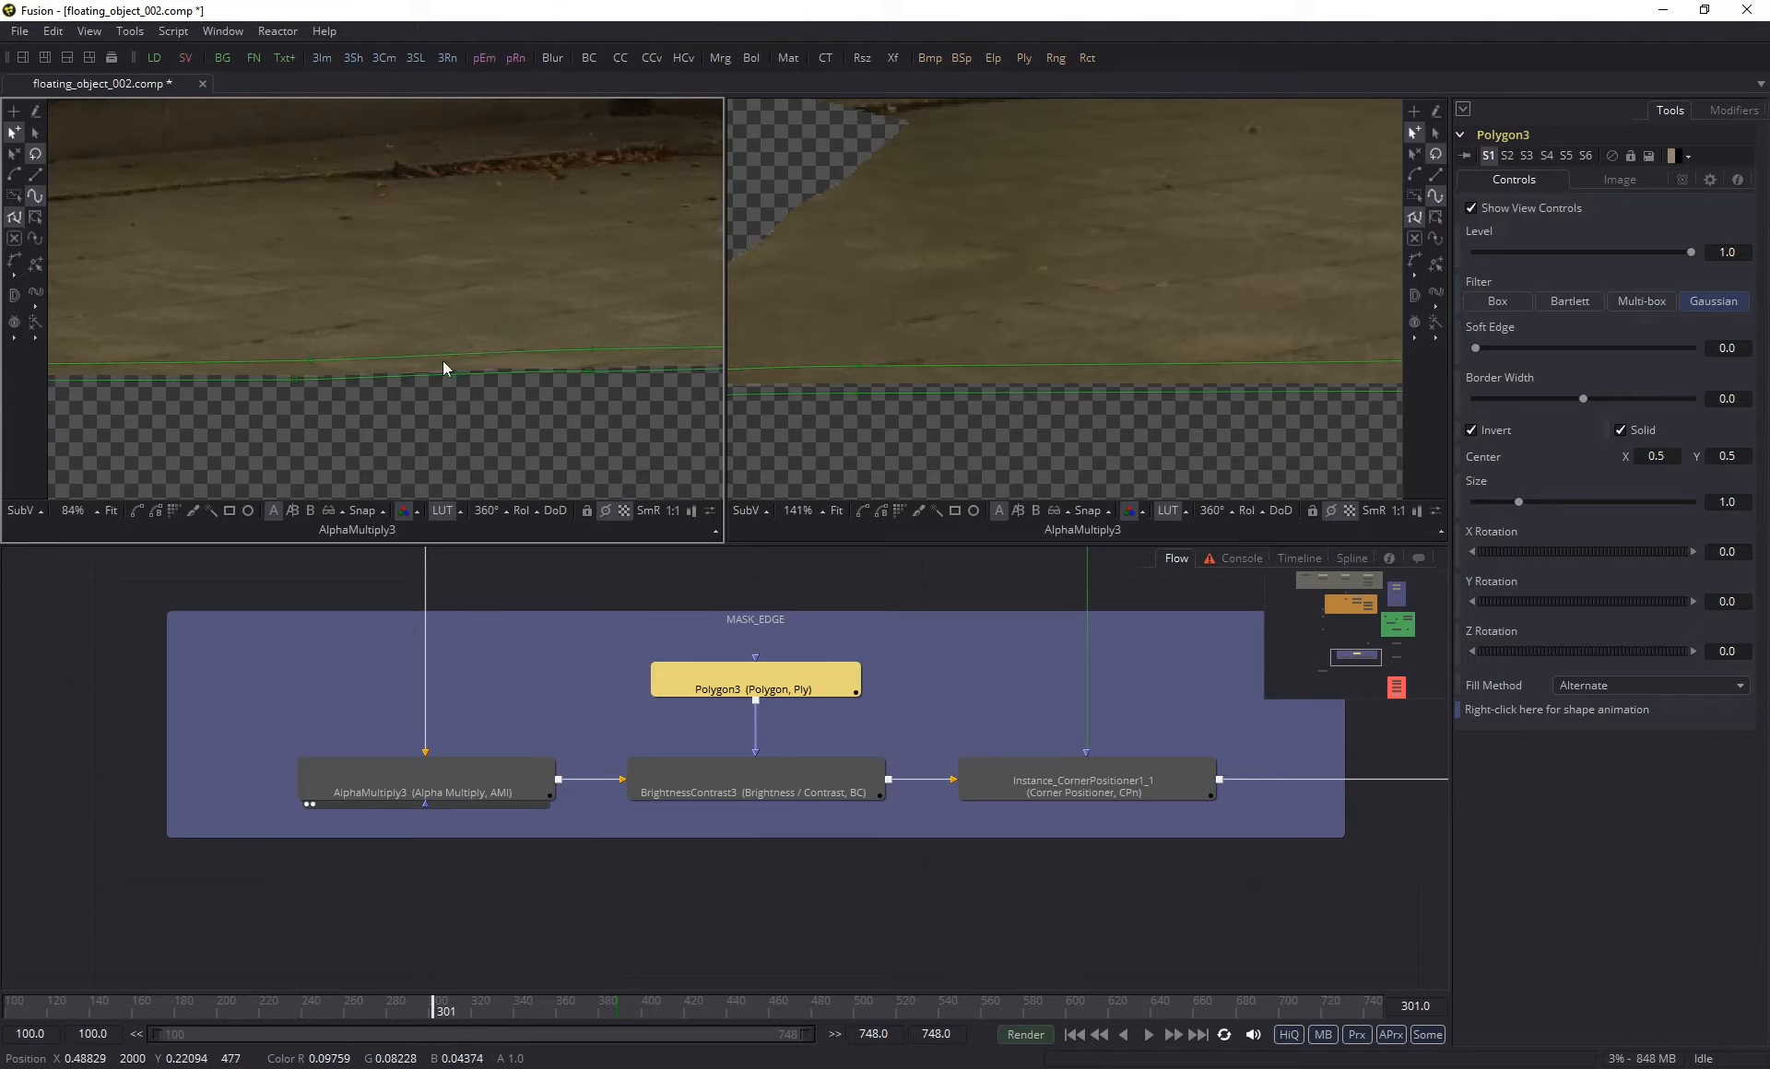
pyautogui.moveTo(444, 368); pyautogui.dragTo(261, 324)
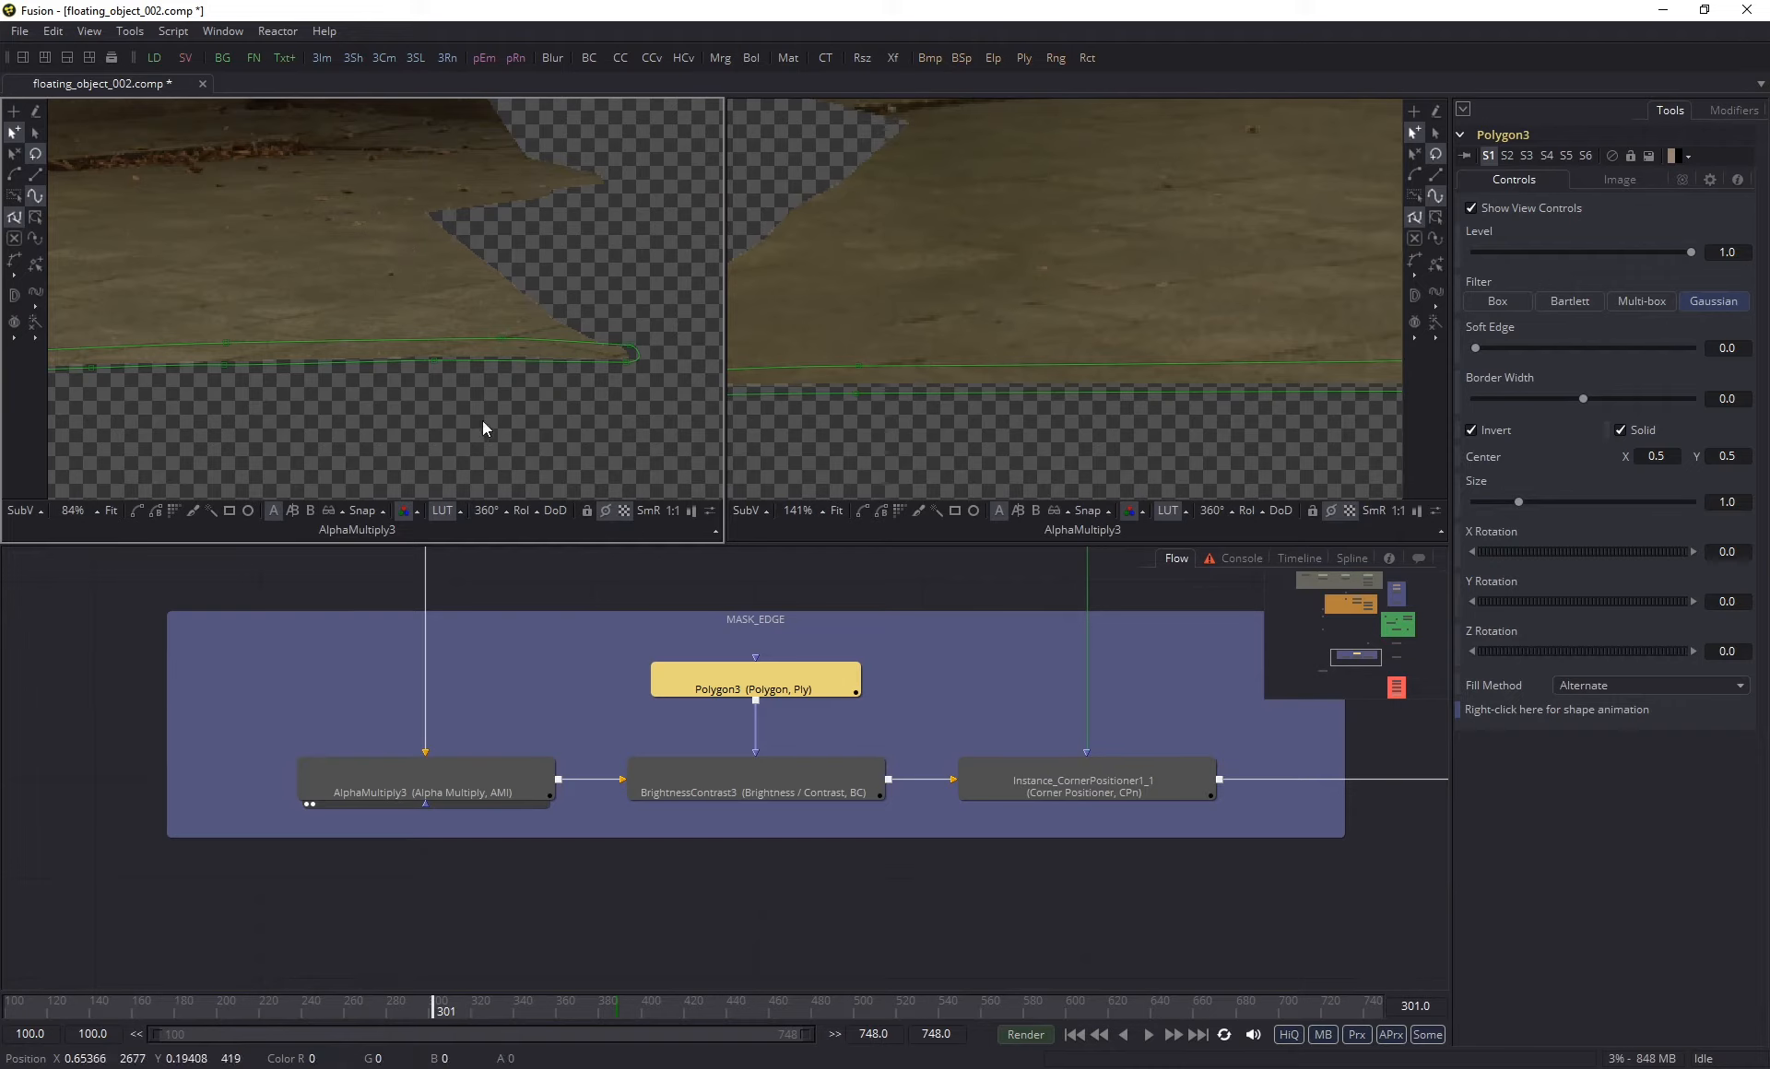
# - Recheck BrightnessContrast3's controls and display the inverted Polygon3 mask in the second viewer
pyautogui.click(717, 789)
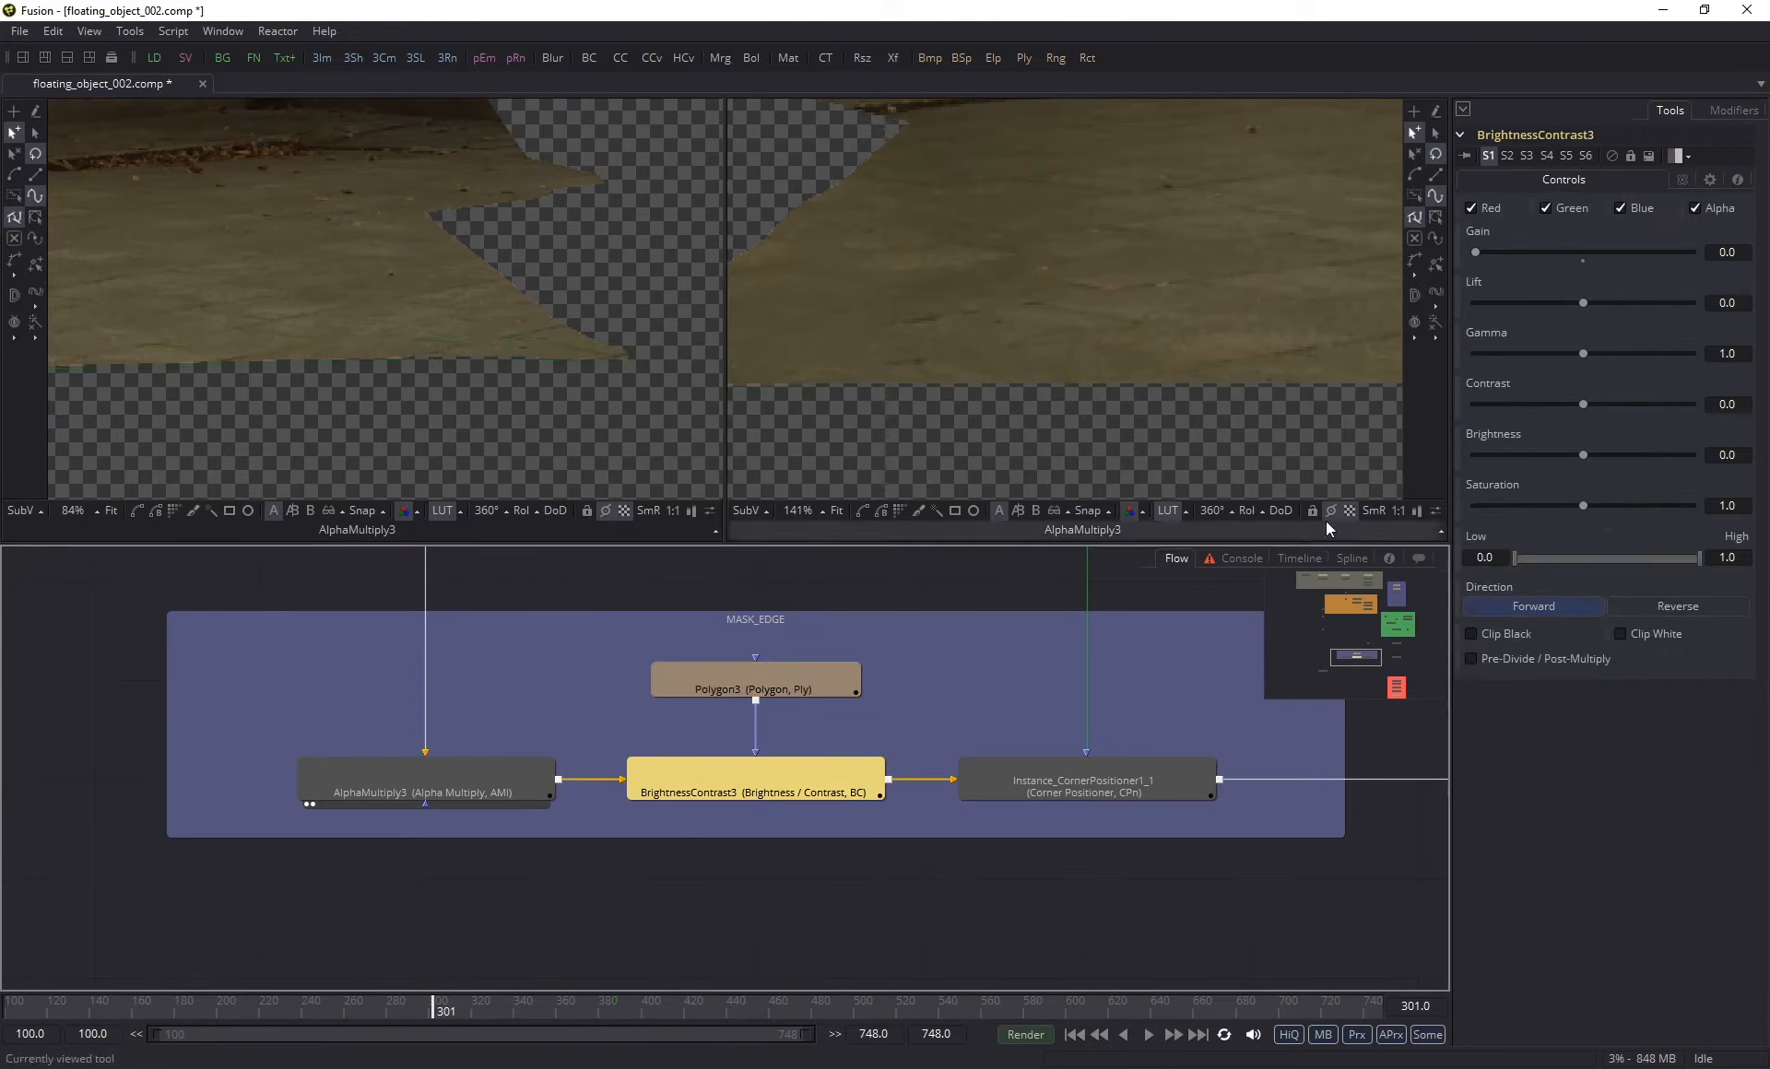
pyautogui.click(804, 681)
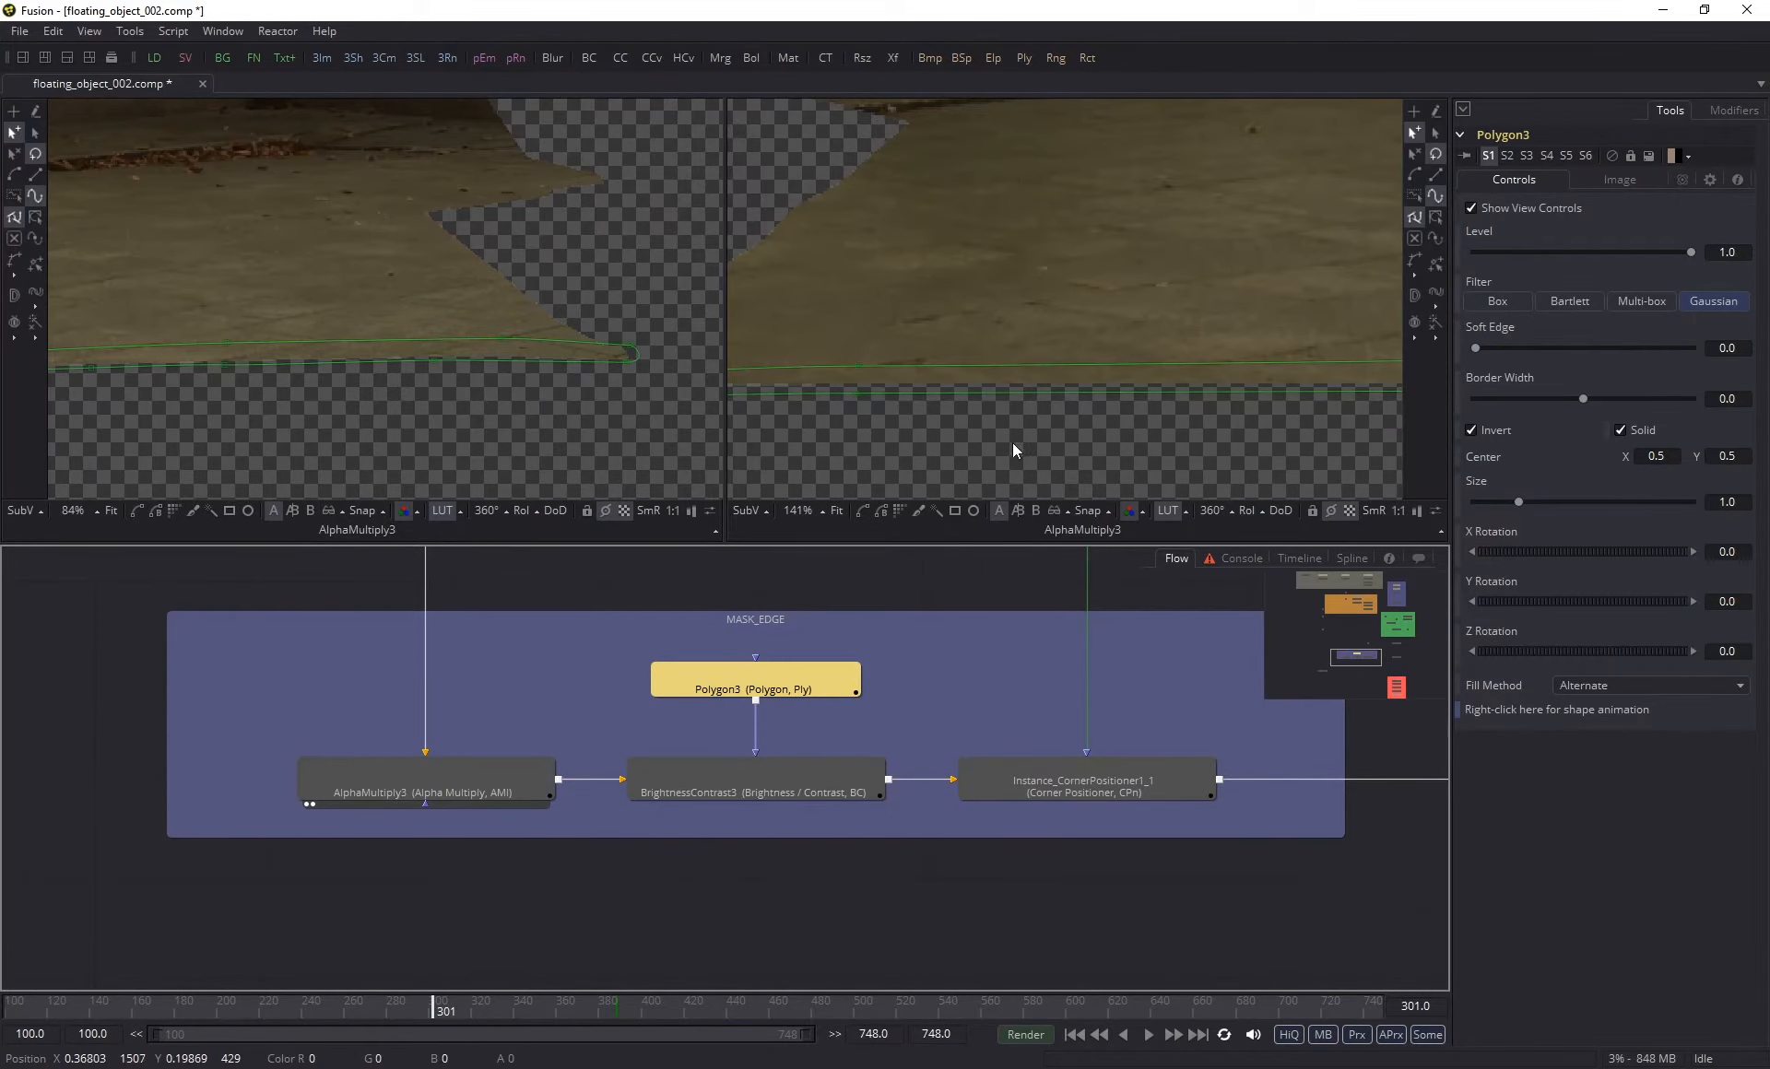
pyautogui.press('2')
# - View BrightnessContrast3 in the first viewer and examine the isolated strip of clean plate
pyautogui.click(732, 791)
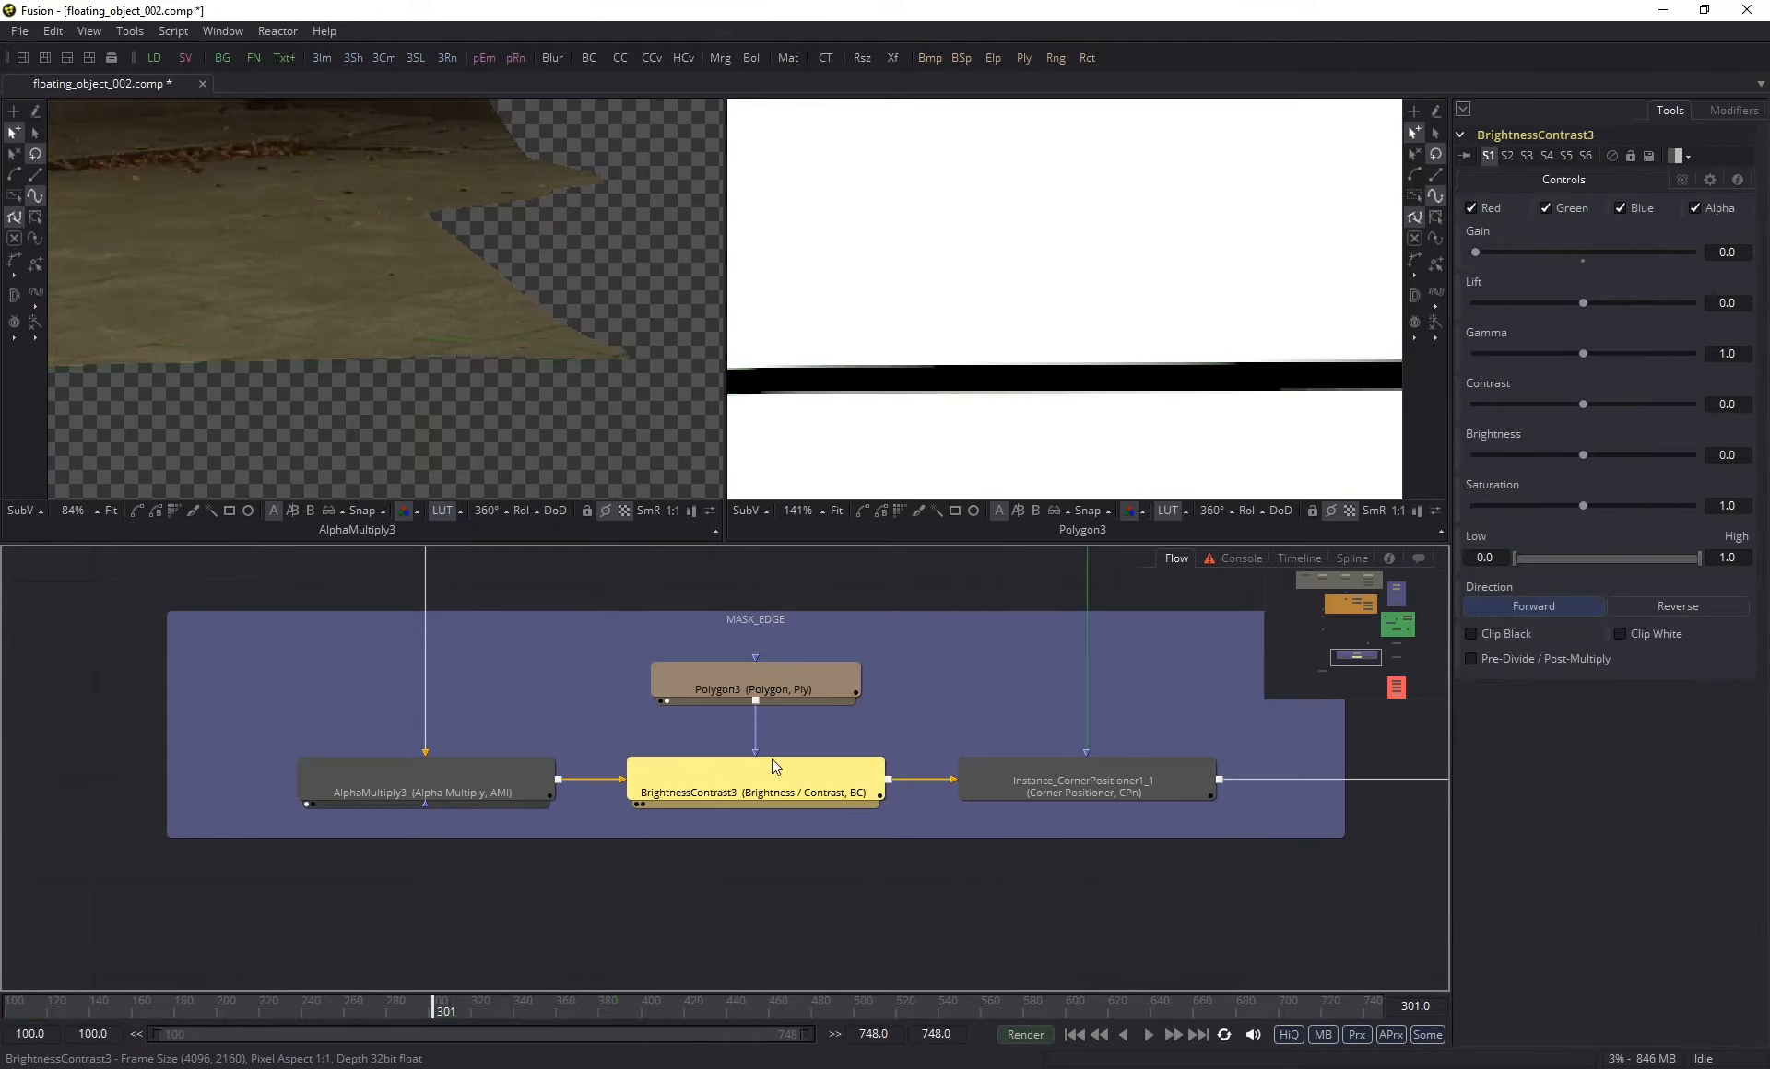
pyautogui.press('1')
pyautogui.scroll(-5, 358, 375)
pyautogui.moveTo(555, 379); pyautogui.dragTo(350, 381)
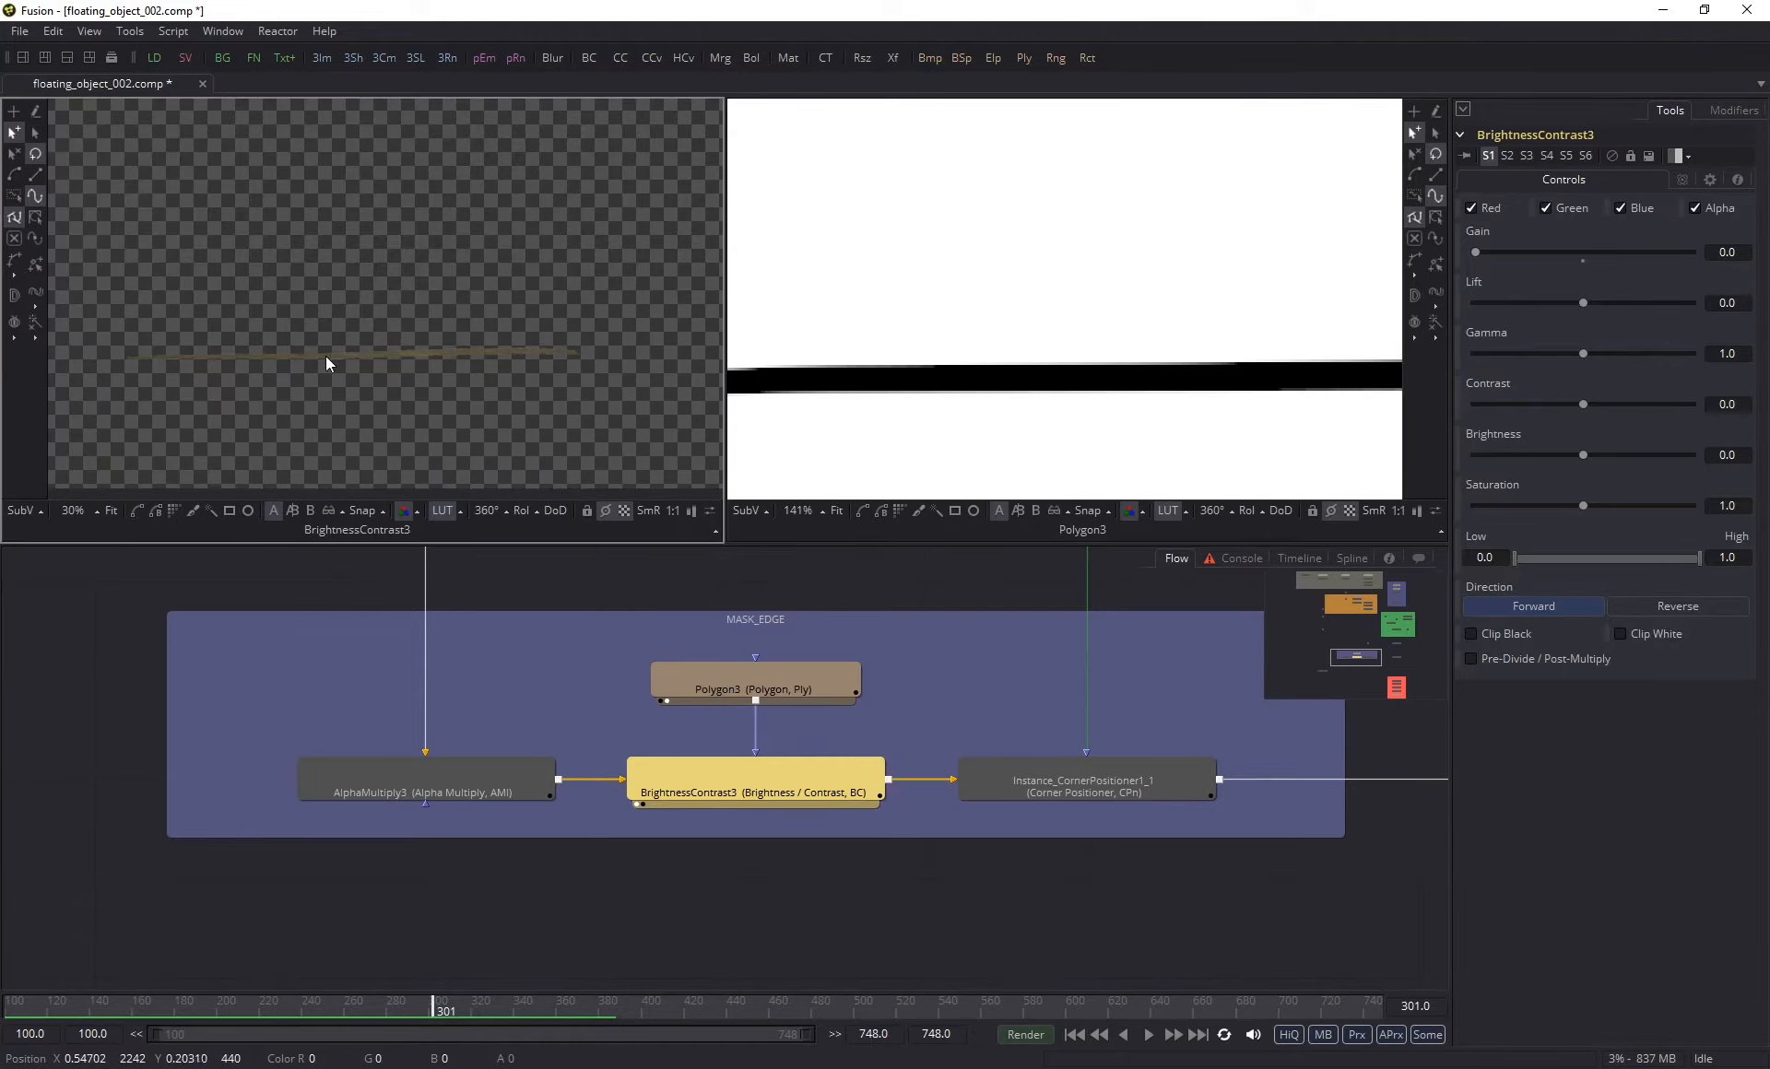
pyautogui.scroll(-5, 356, 274)
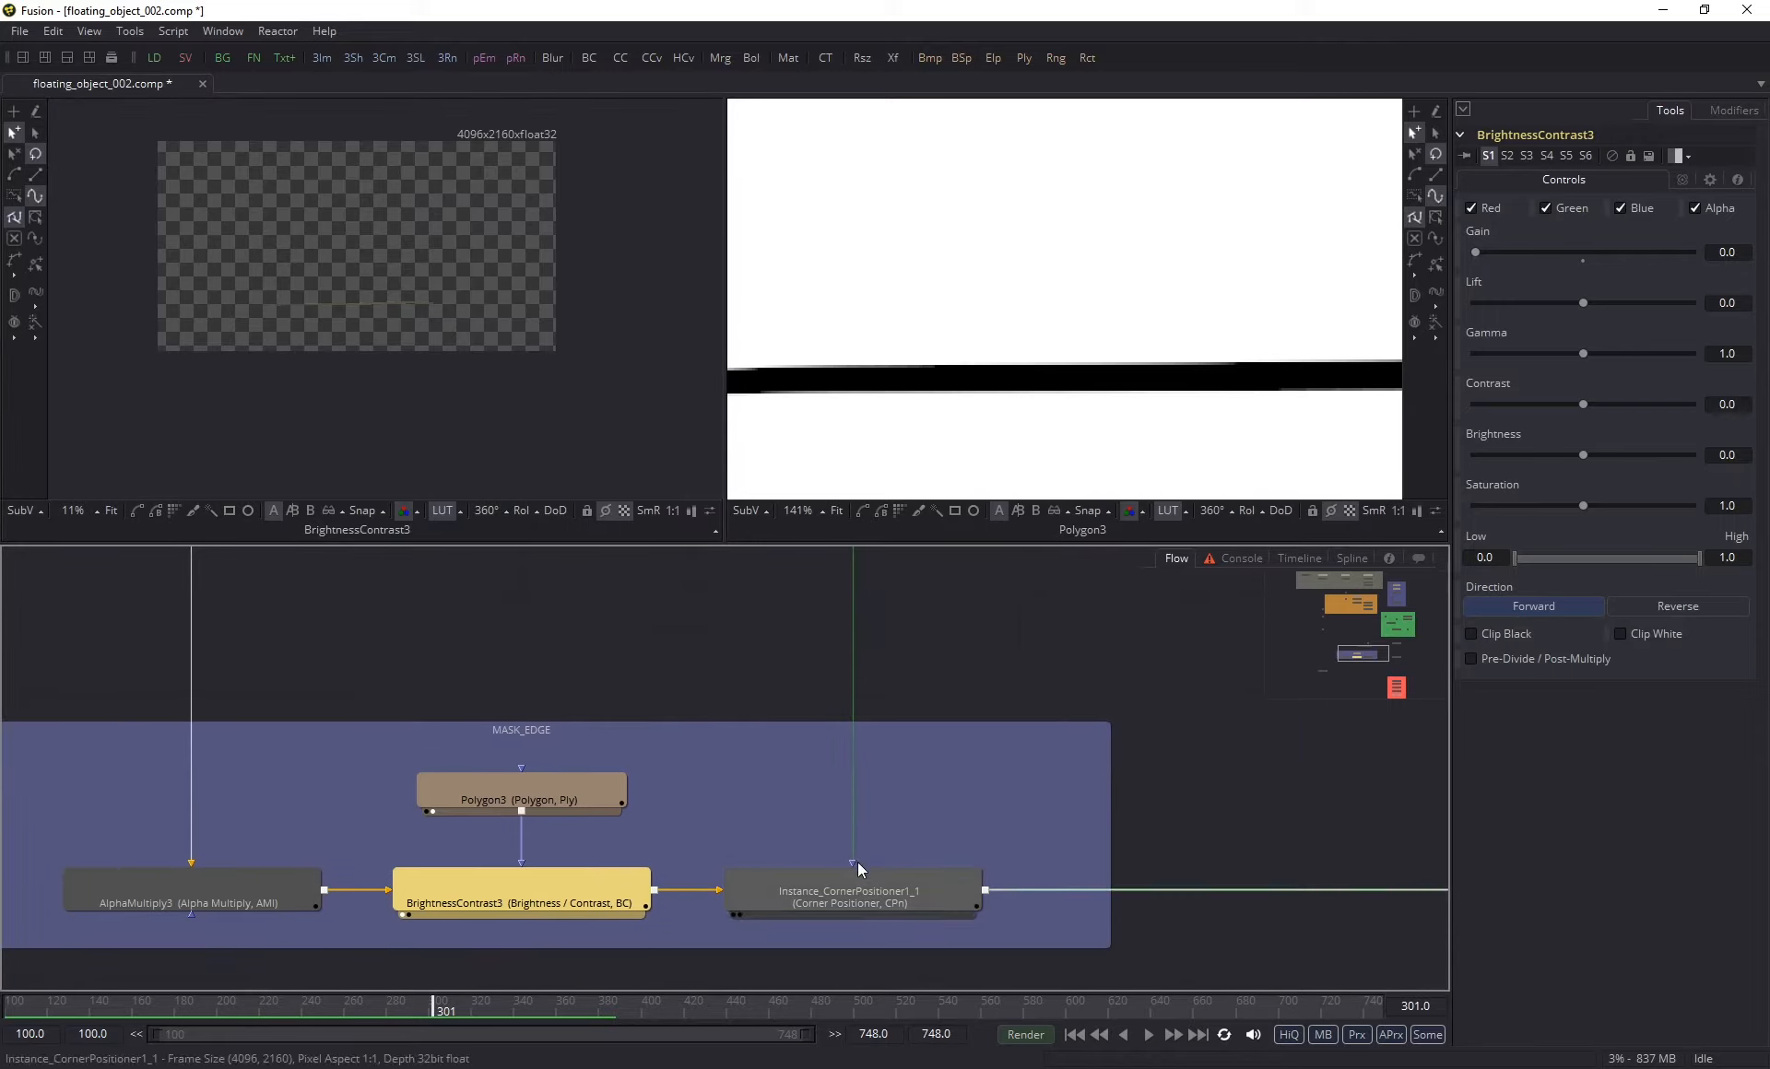
# - Locate the original CornerPositioner1 in the orange clean-plate group and inspect its settings
pyautogui.scroll(-6, 980, 614)
pyautogui.moveTo(980, 614); pyautogui.dragTo(880, 834)
pyautogui.moveTo(866, 589); pyautogui.dragTo(830, 753)
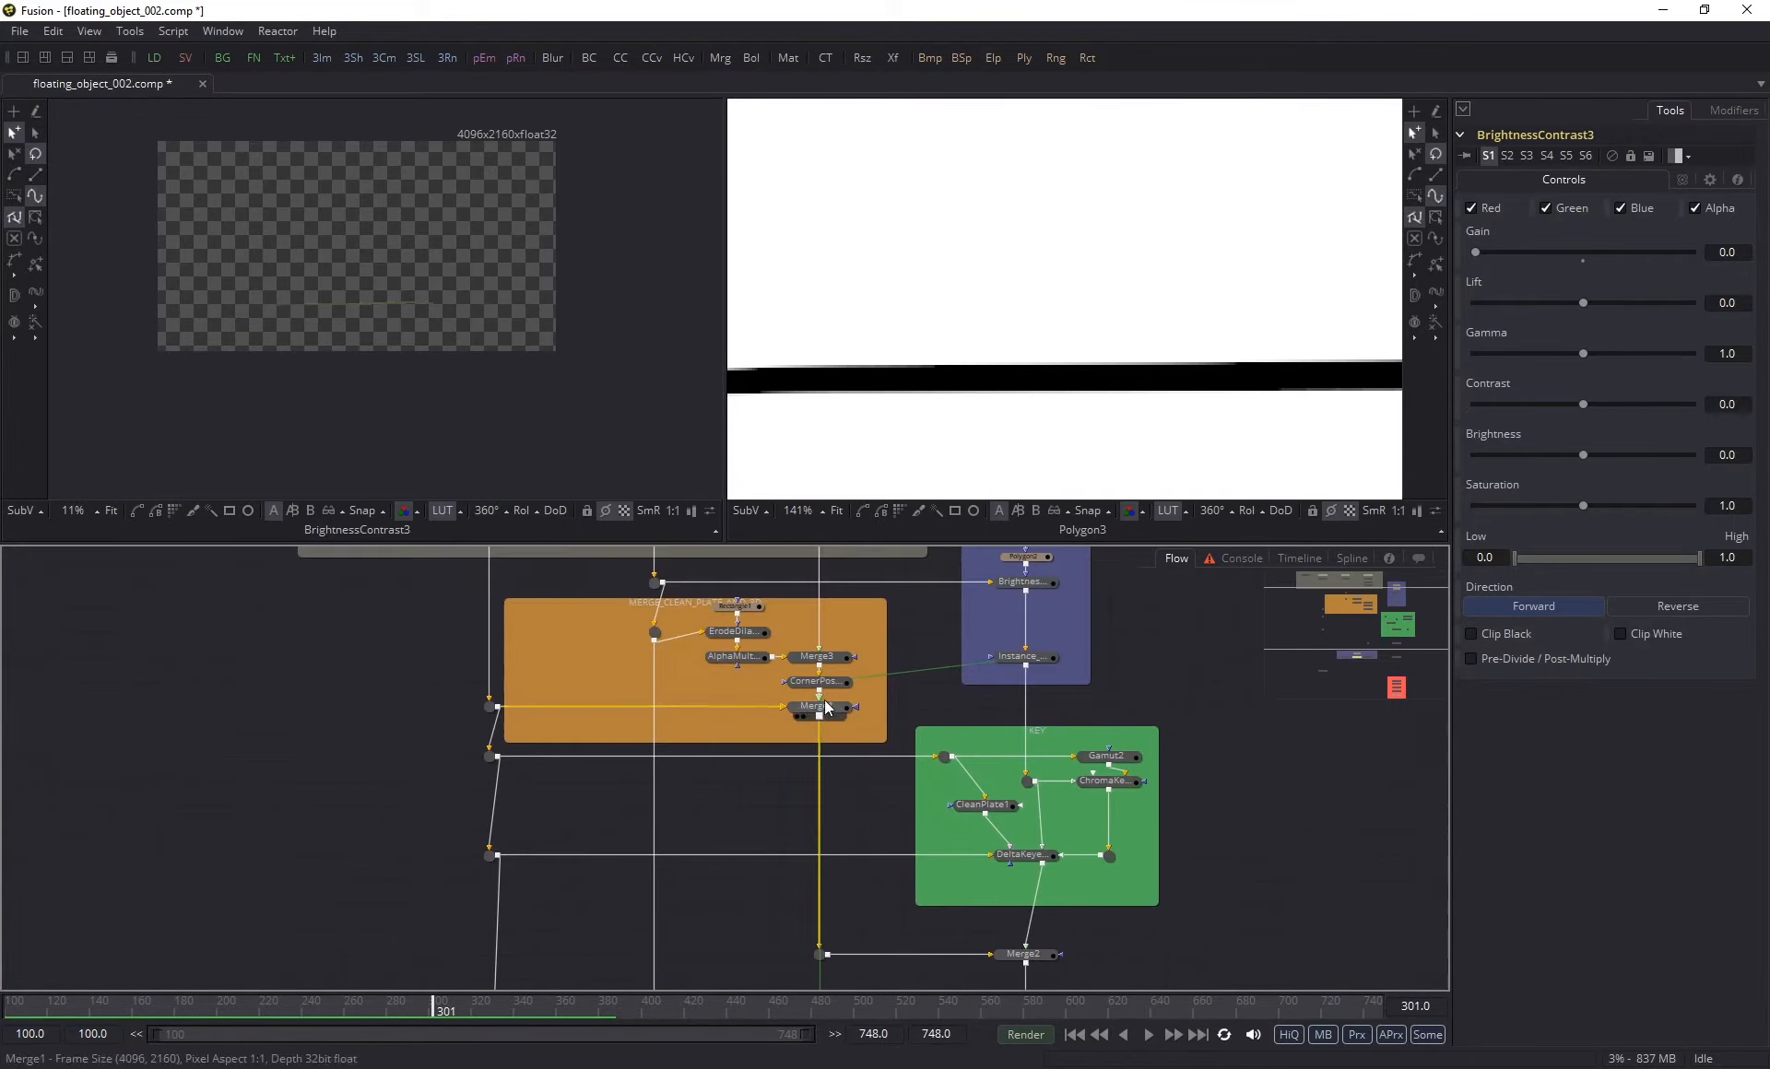
pyautogui.scroll(6, 817, 685)
pyautogui.click(865, 691)
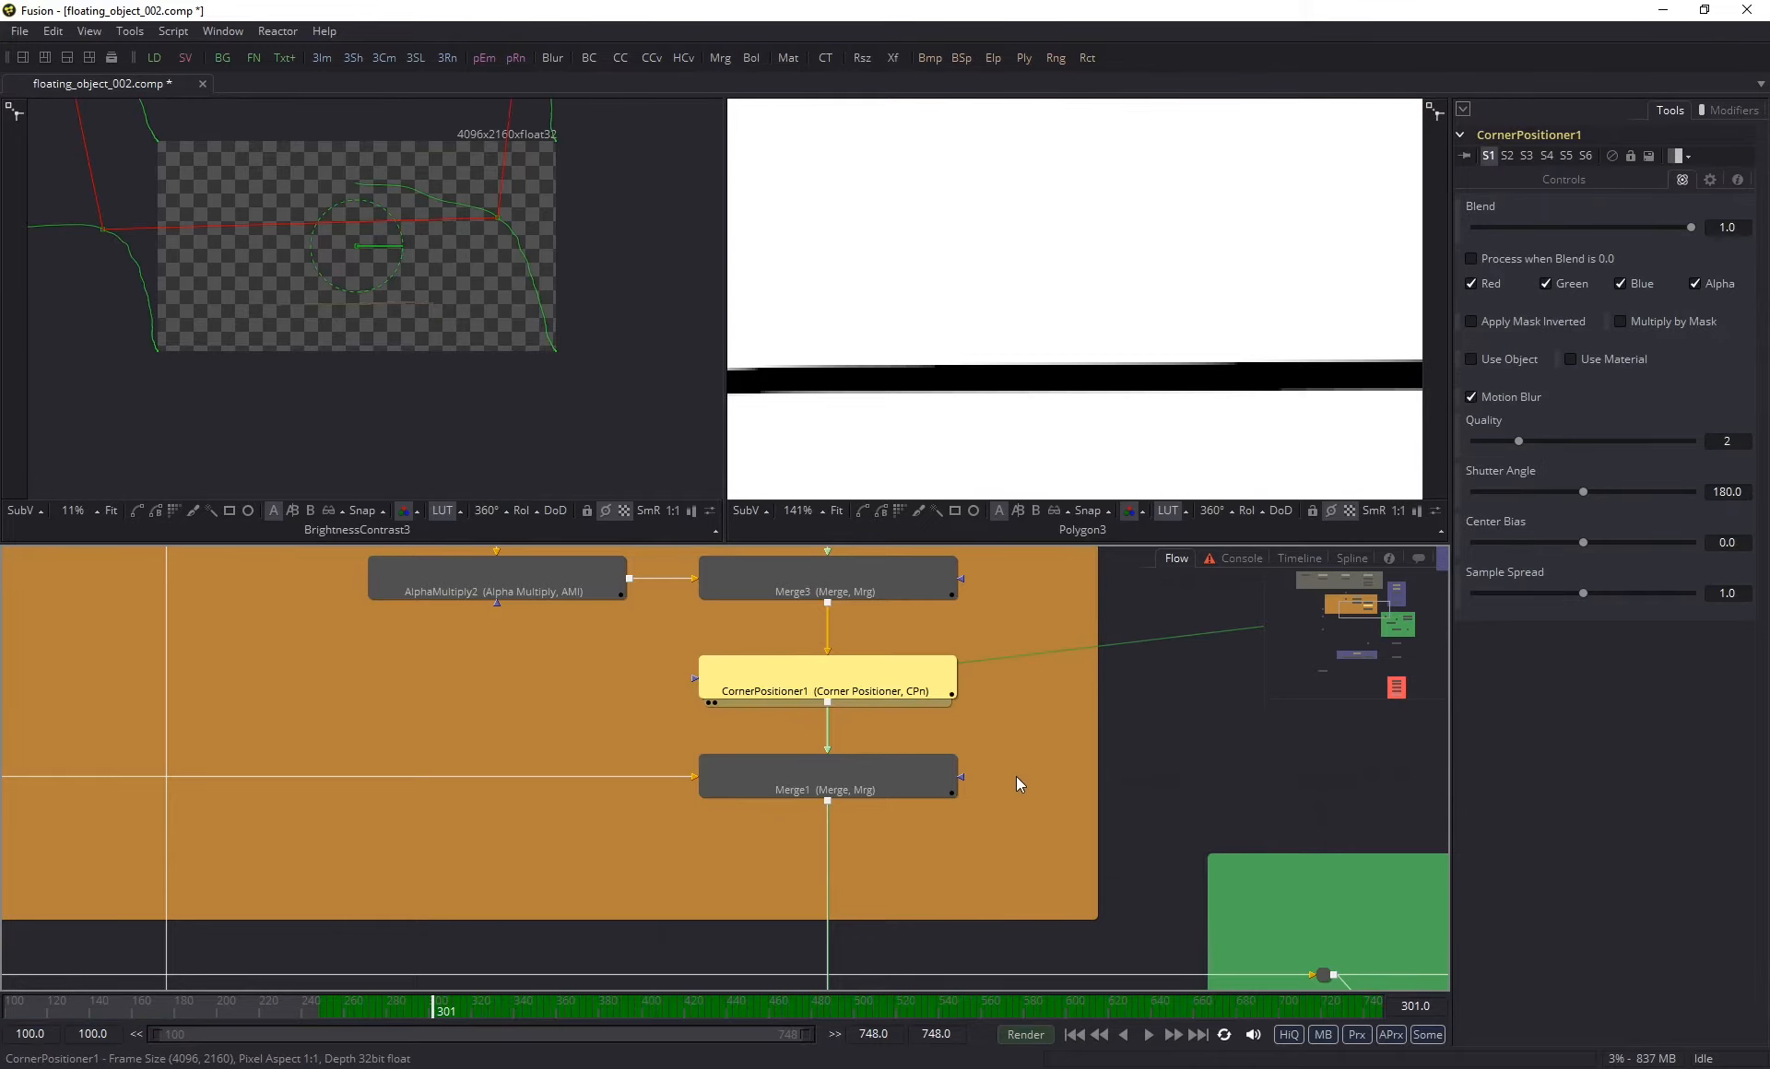
# - Return to Instance_CornerPositioner1_1 in the MASK_EDGE group and view its tracked strip in the first viewer
pyautogui.scroll(-2, 1051, 802)
pyautogui.scroll(-4, 1018, 828)
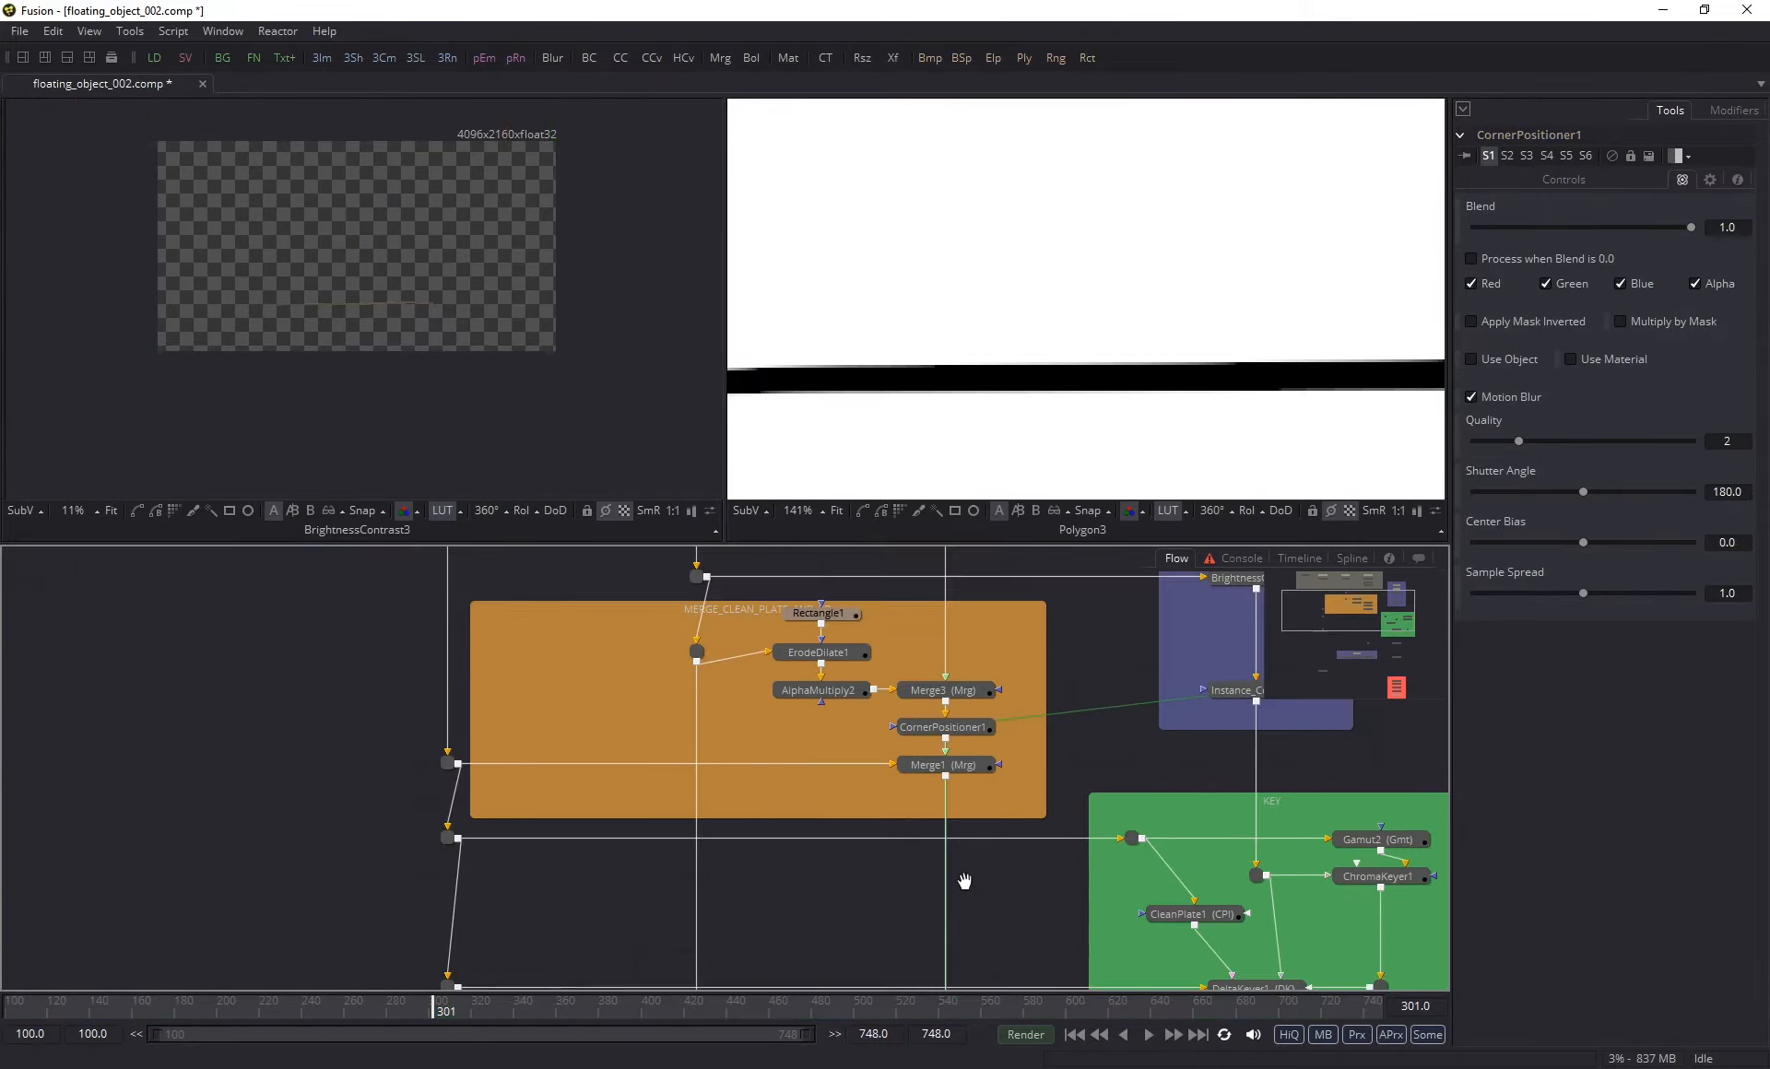
pyautogui.moveTo(964, 882); pyautogui.dragTo(808, 531)
pyautogui.scroll(-2, 836, 682)
pyautogui.scroll(5, 767, 812)
pyautogui.click(769, 849)
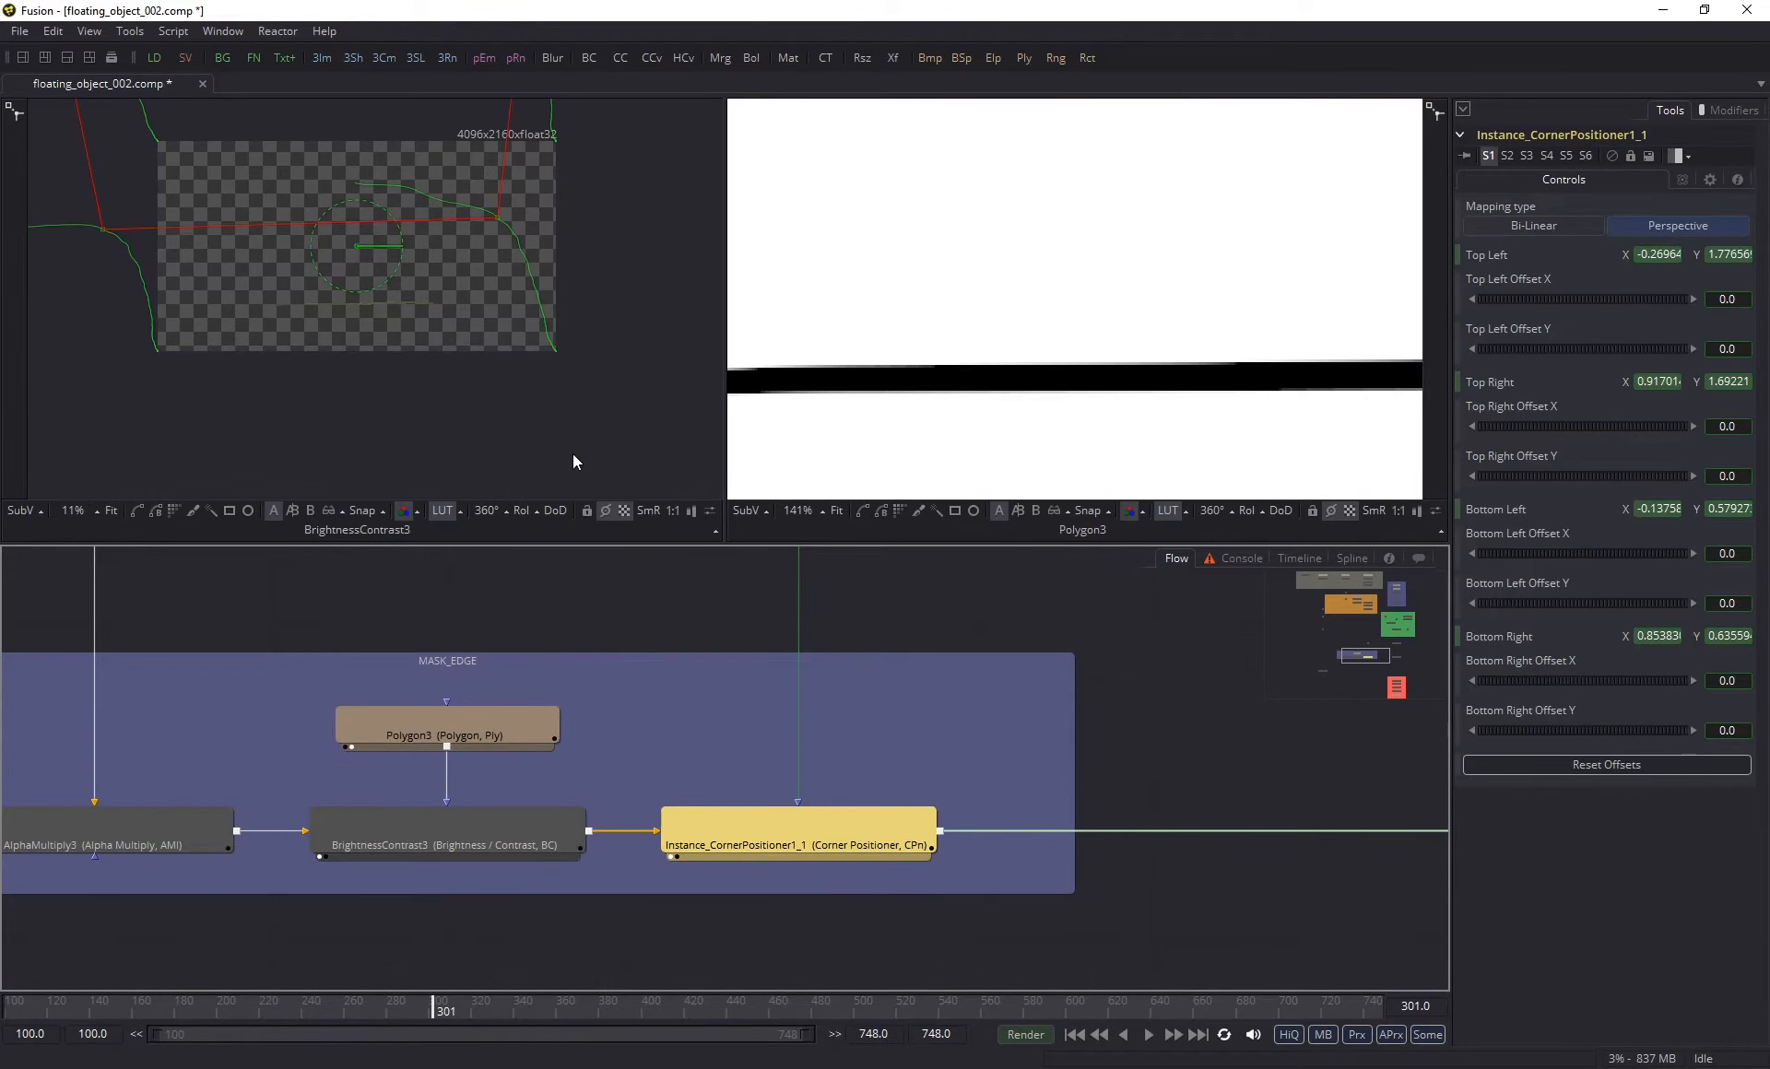
pyautogui.scroll(5, 228, 168)
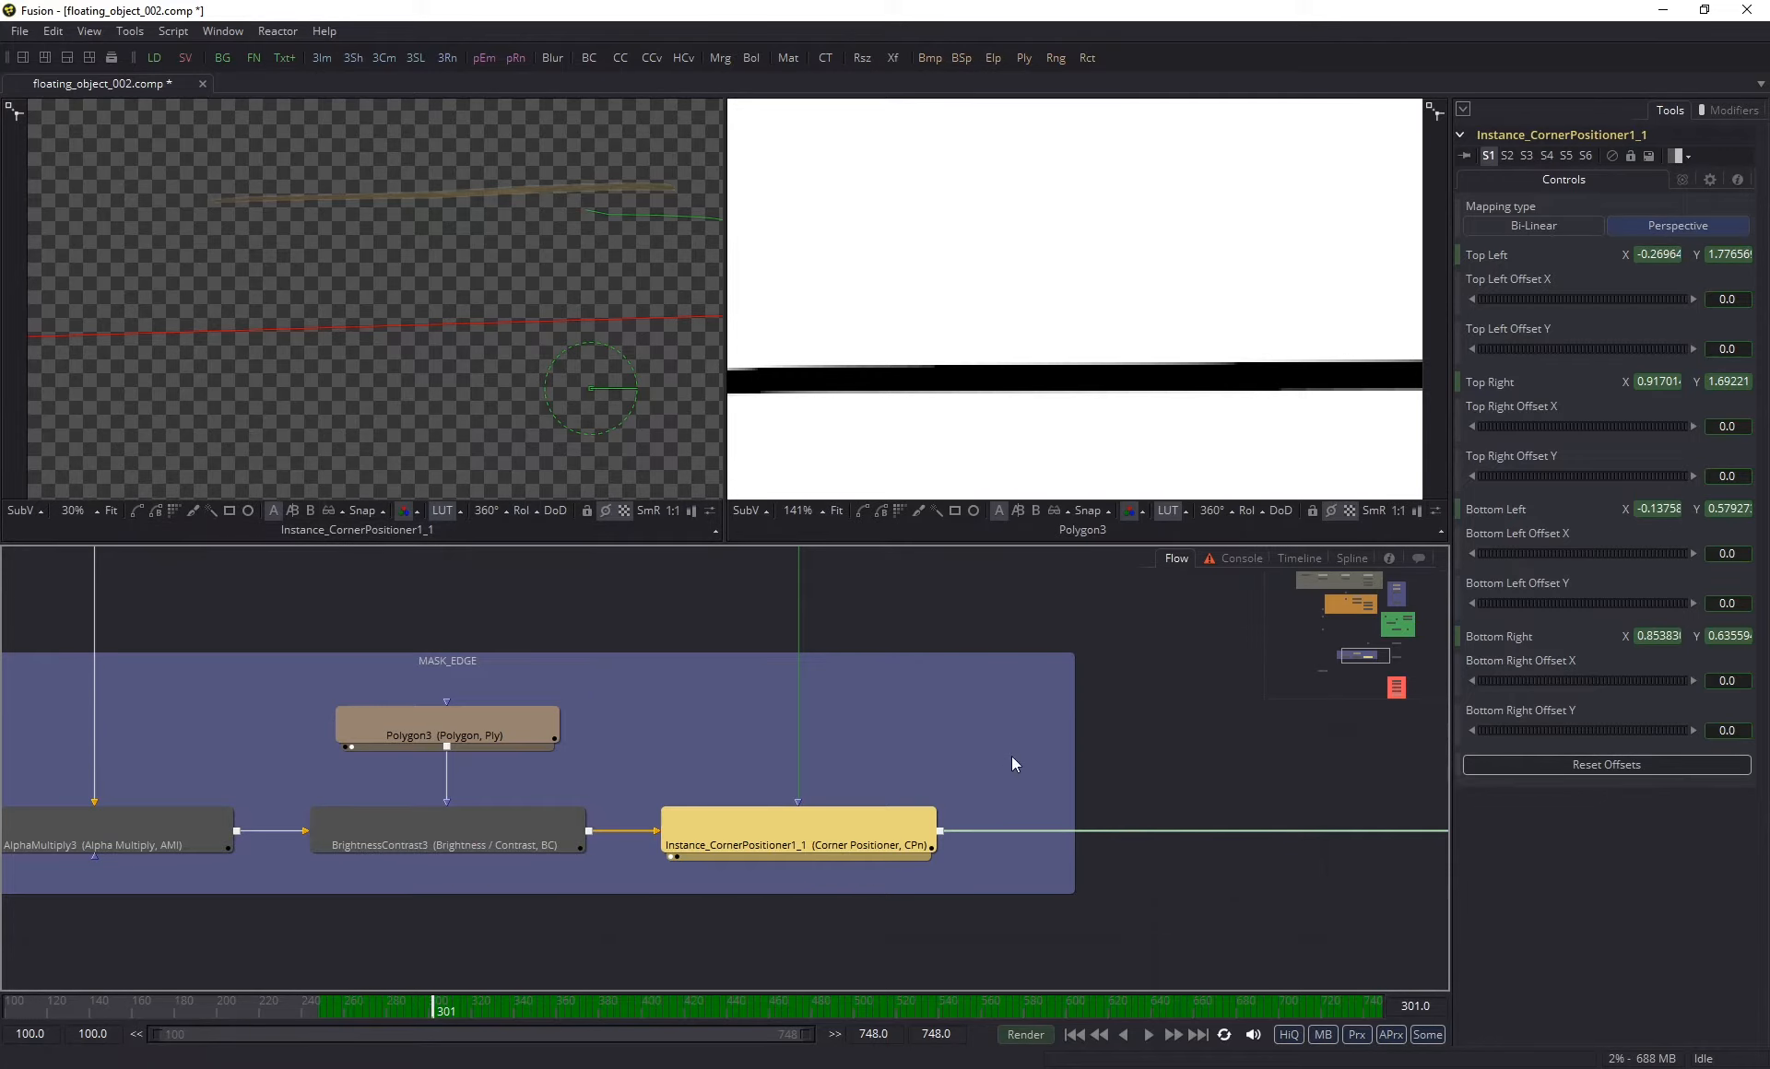
# - View Merge4 in the first viewer and check the merged strip across the man's legs at frames 301 and 373
pyautogui.scroll(-3, 1011, 756)
pyautogui.moveTo(1141, 740); pyautogui.dragTo(639, 700)
pyautogui.click(883, 749)
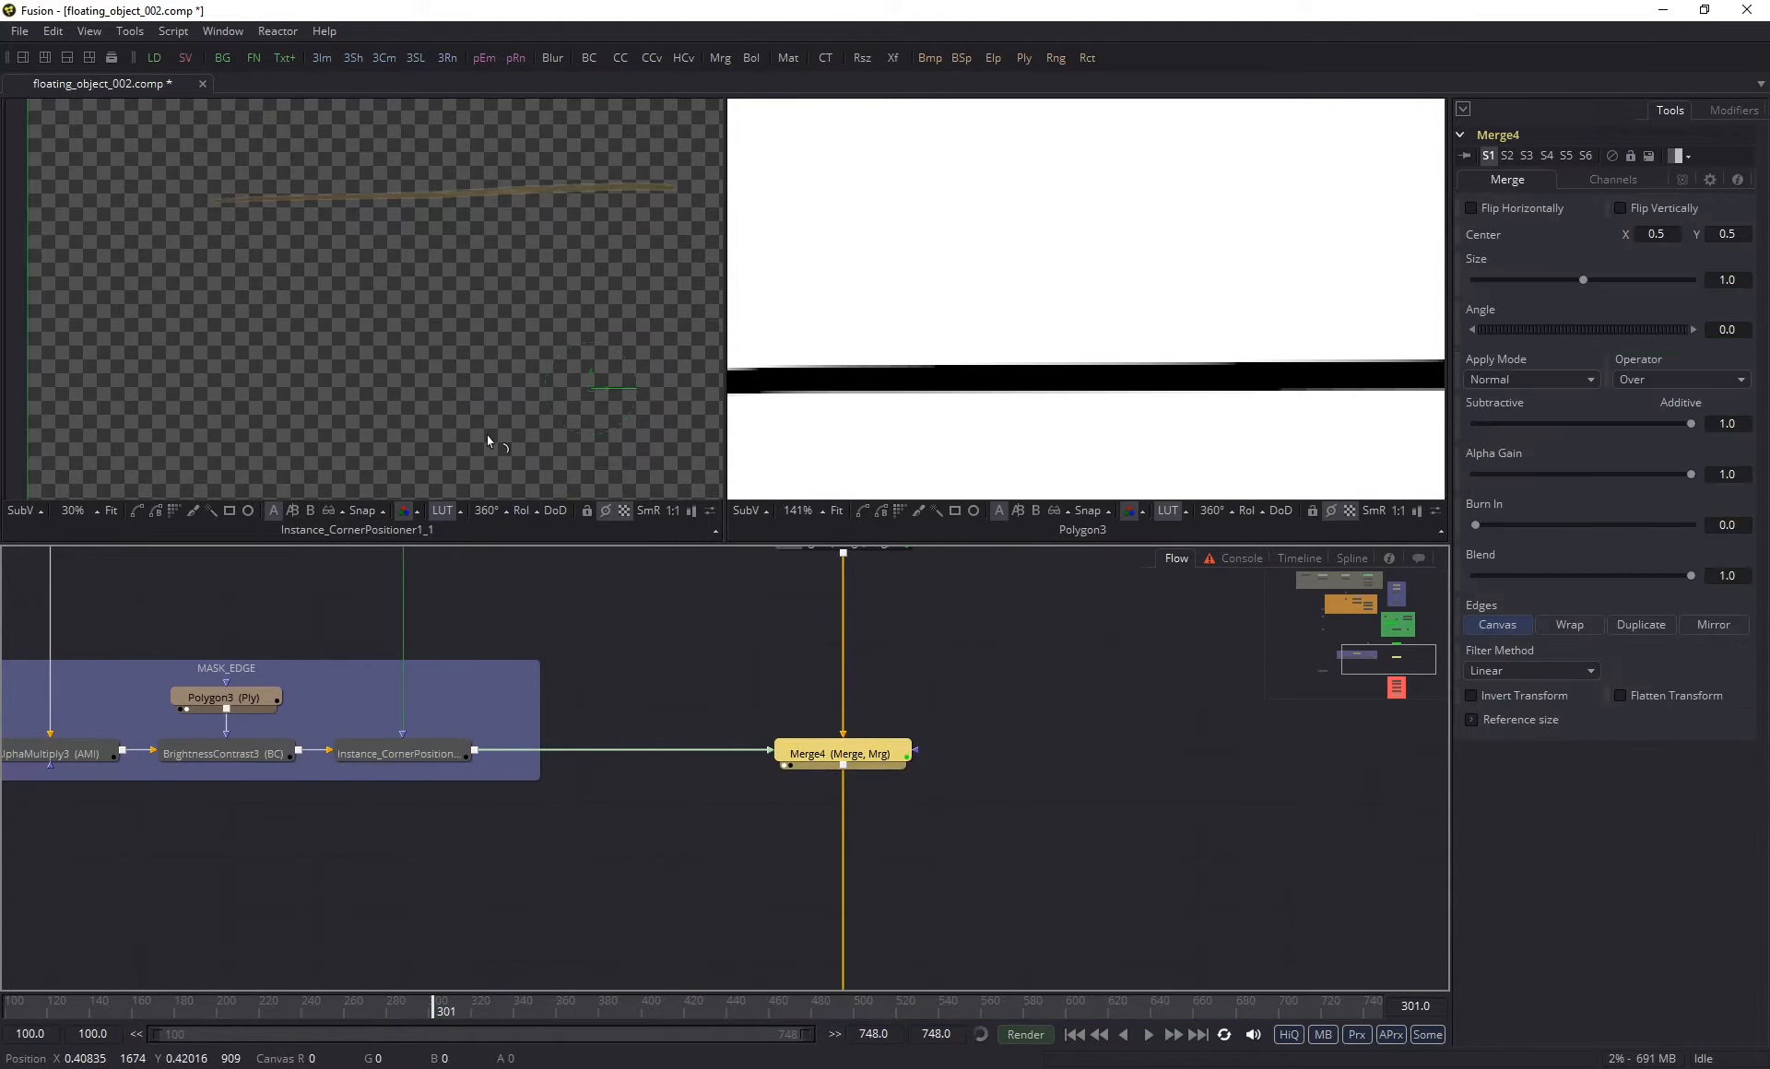
pyautogui.scroll(2, 581, 231)
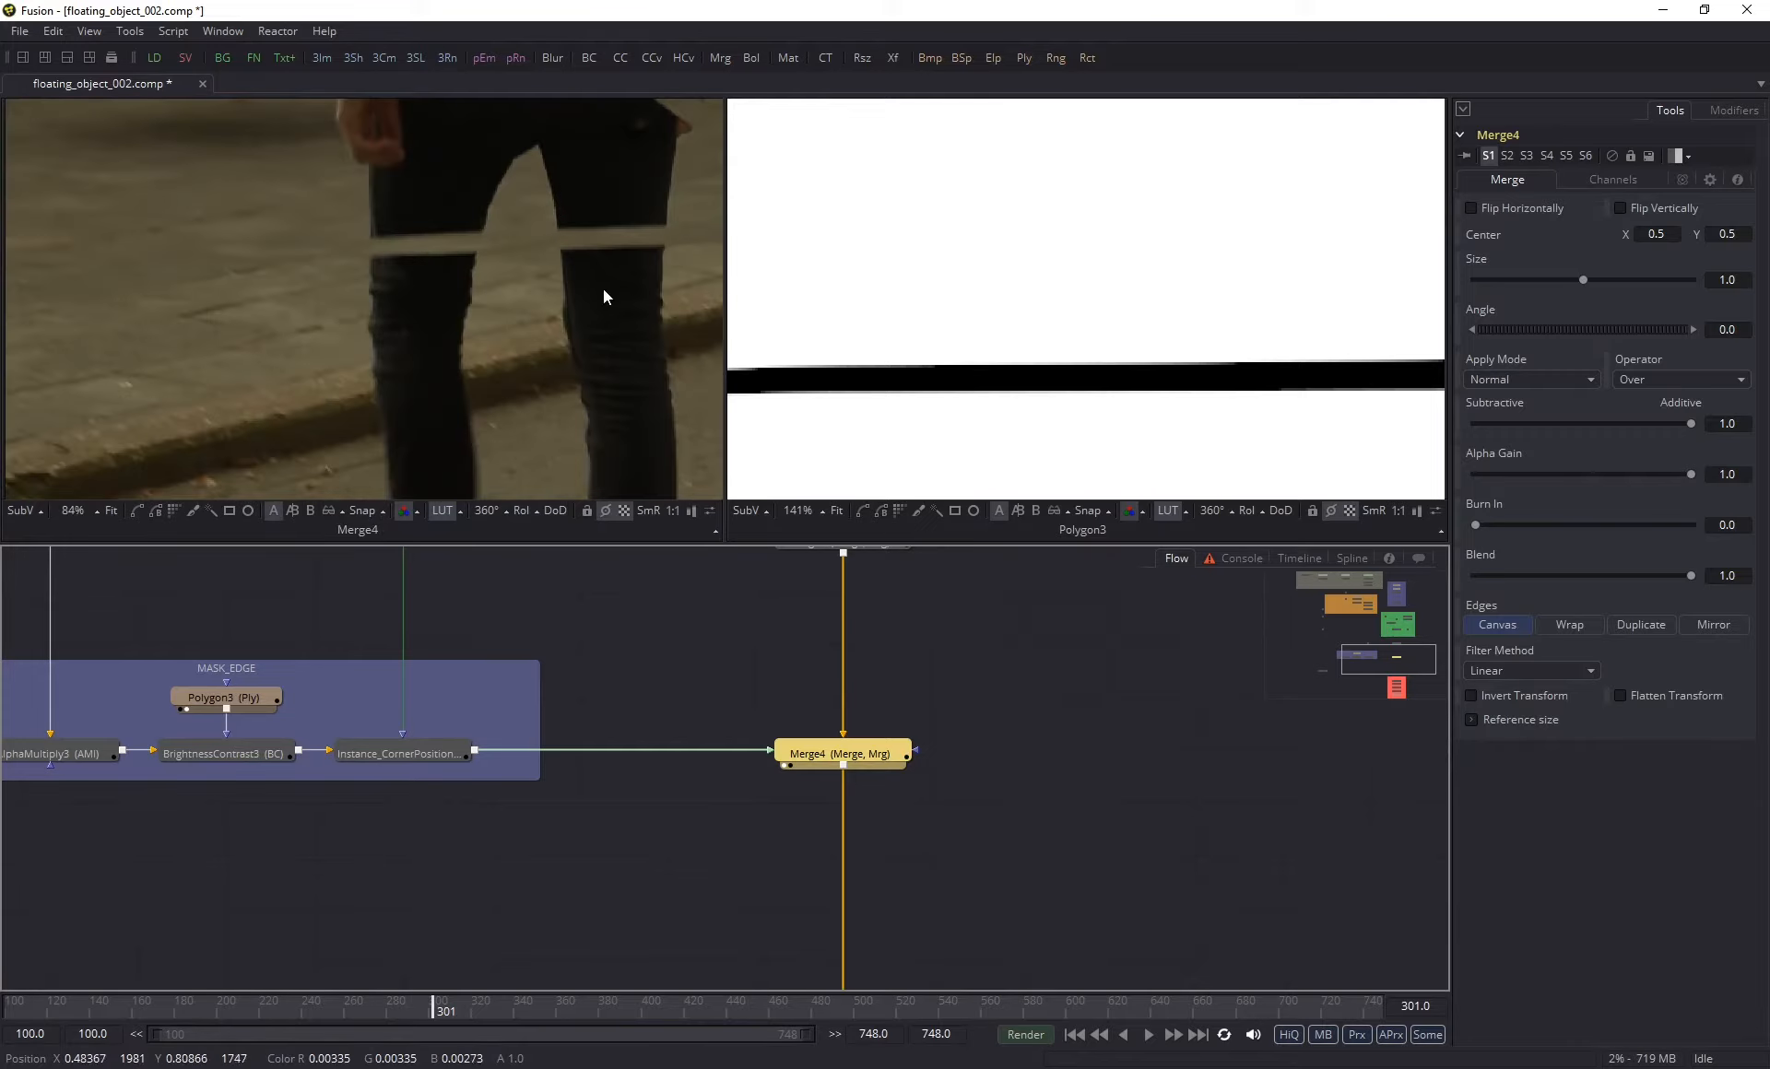
pyautogui.scroll(2, 629, 323)
pyautogui.moveTo(629, 323); pyautogui.dragTo(520, 358)
pyautogui.scroll(-1, 457, 357)
pyautogui.moveTo(359, 345); pyautogui.dragTo(275, 318)
pyautogui.click(591, 1007)
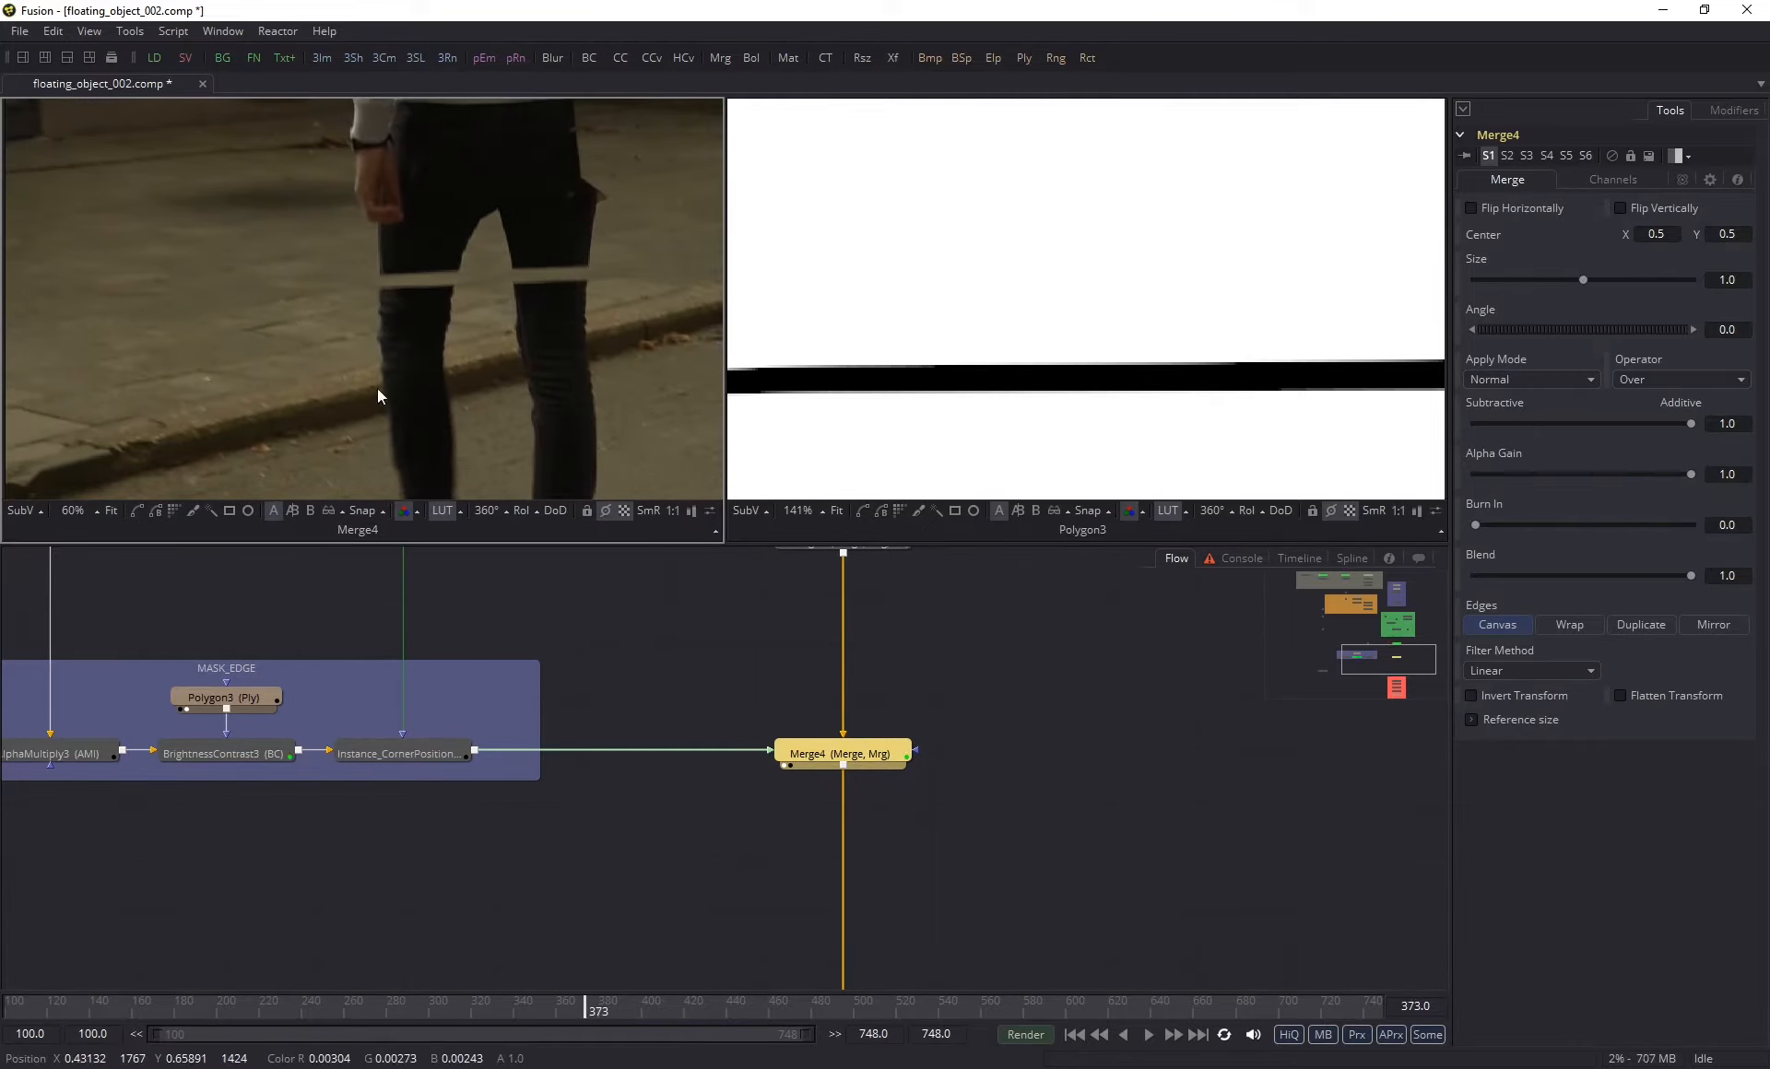